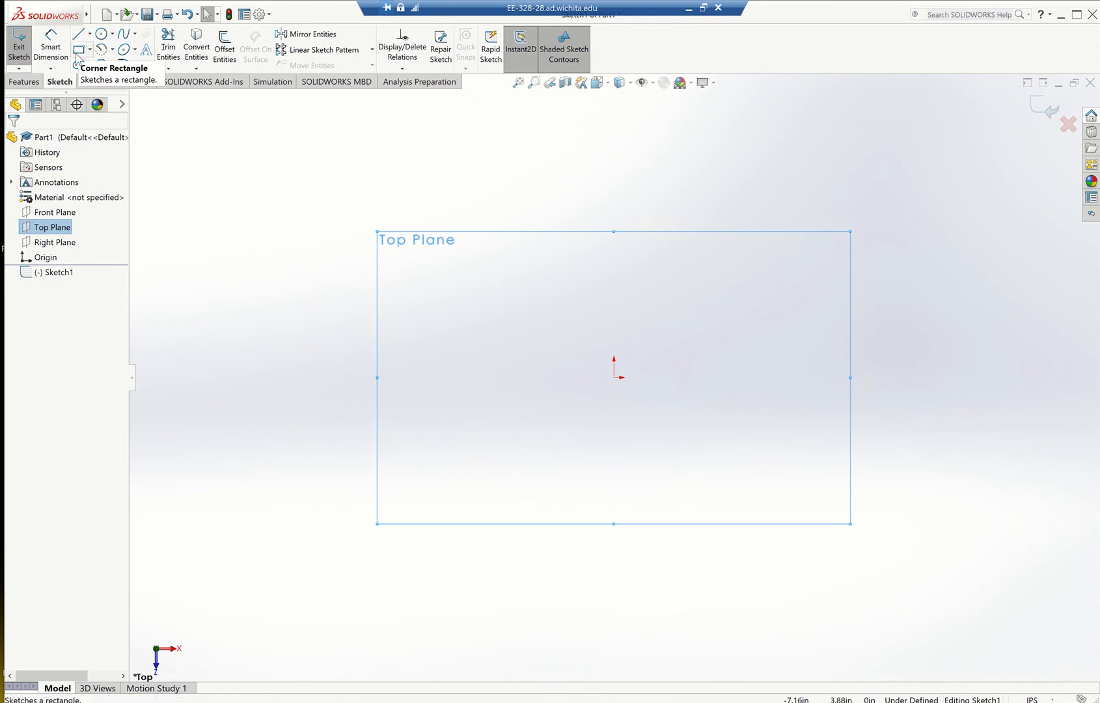
Sketch a corner rectangle around the origin on the Top Plane, about 5.67 by 2.91 in.
{"action": "left_click", "coordinate": [77, 55]}
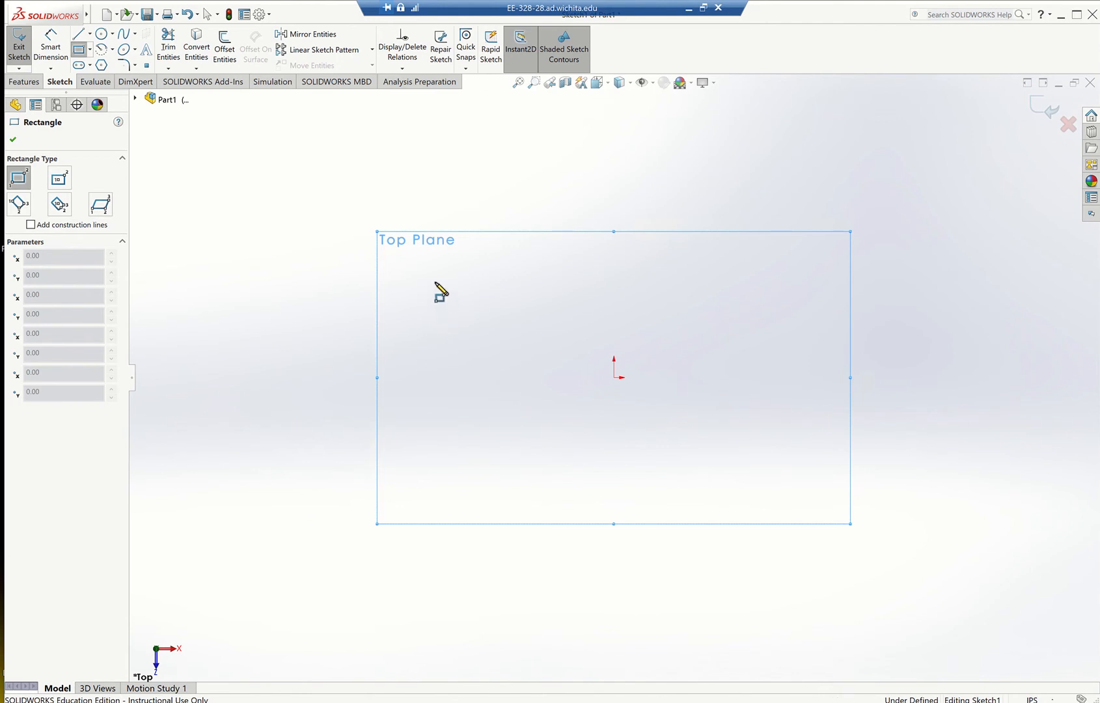
{"action": "left_click", "coordinate": [435, 283]}
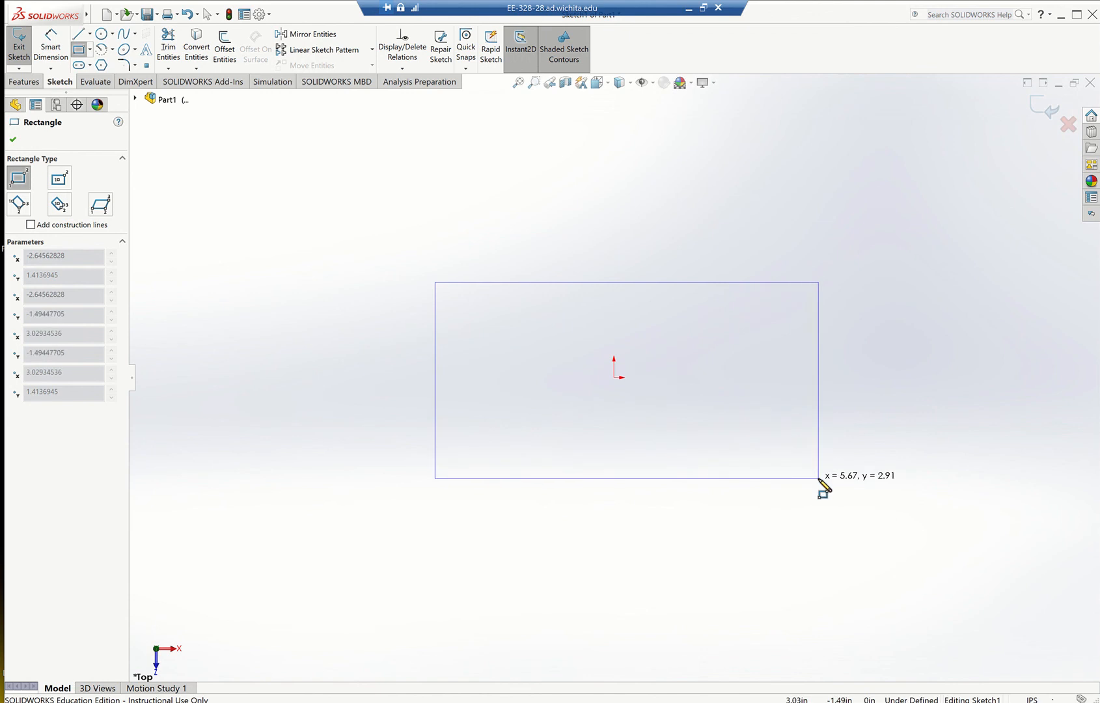
{"action": "left_click", "coordinate": [819, 479]}
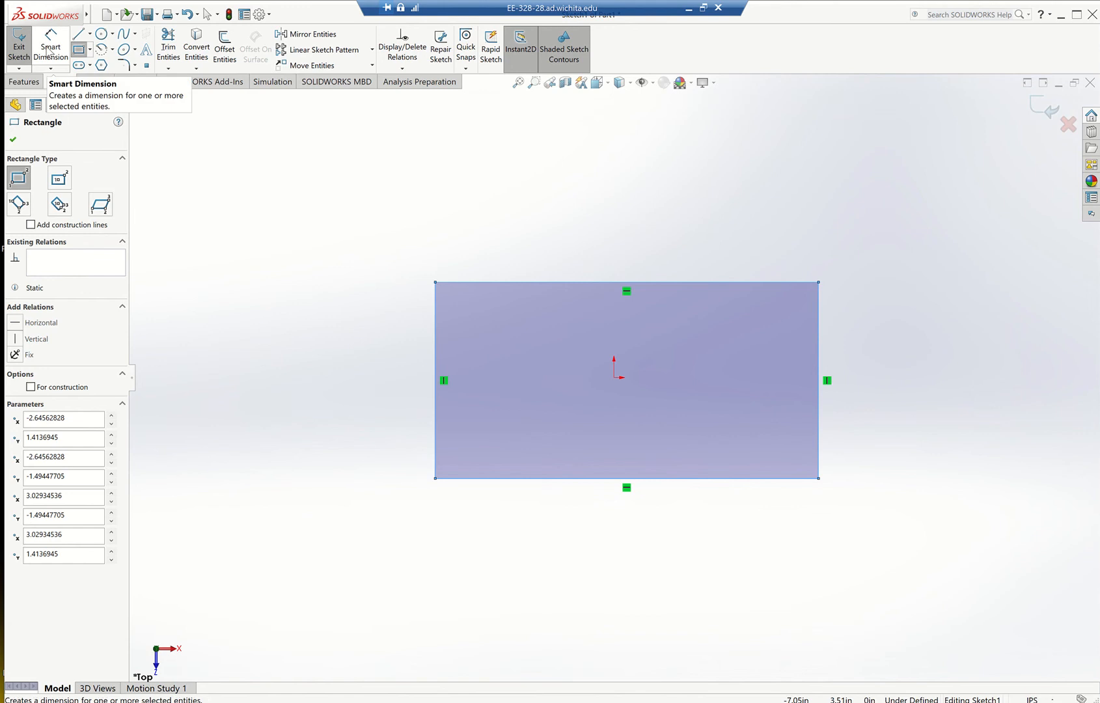
Dimension the rectangle's lower horizontal edge to 8 in, checking the length against the practice drawing in the browser.
{"action": "left_click", "coordinate": [49, 52]}
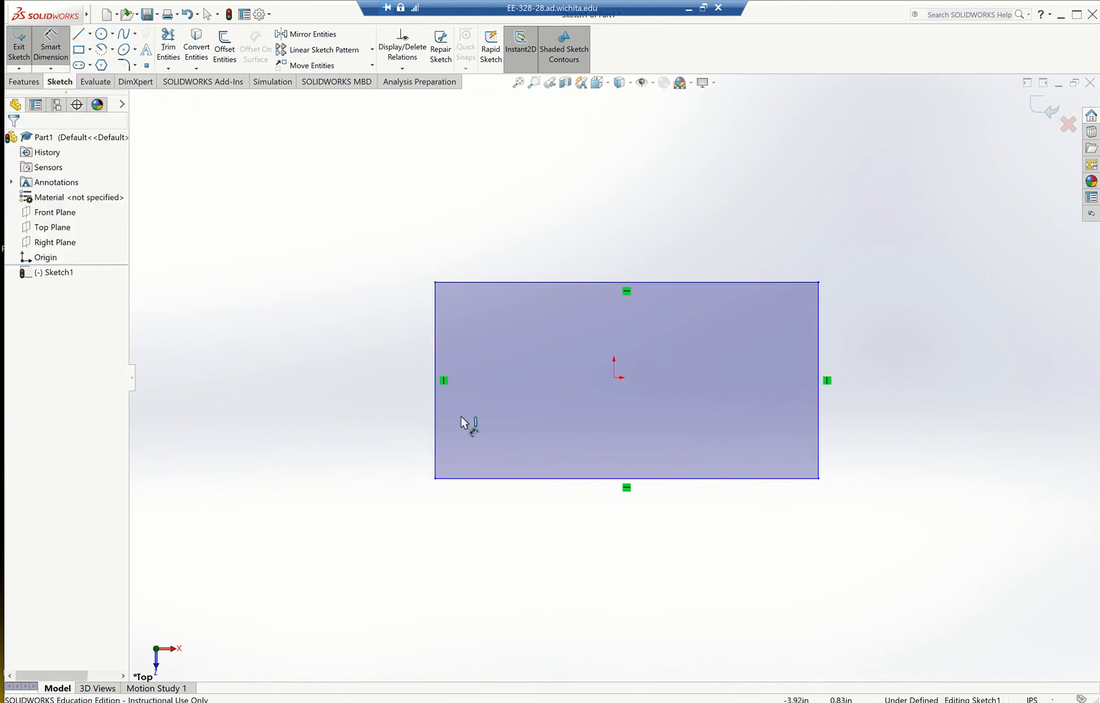
{"action": "left_click", "coordinate": [515, 485]}
{"action": "left_click", "coordinate": [526, 539]}
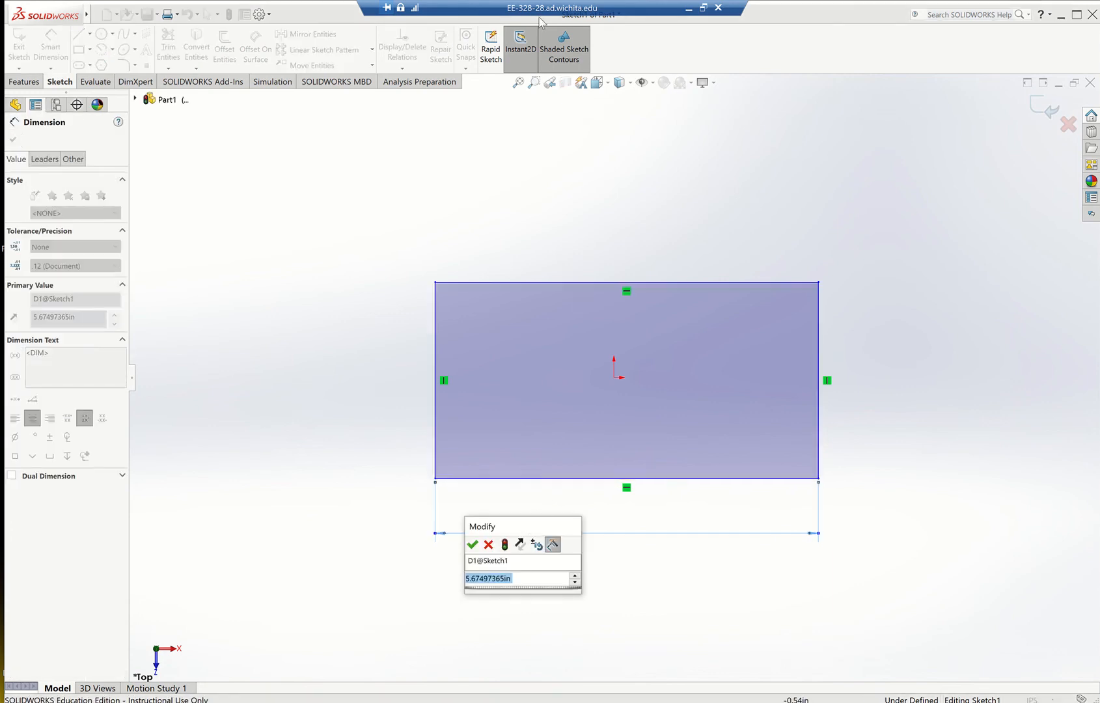
{"action": "left_click", "coordinate": [689, 9]}
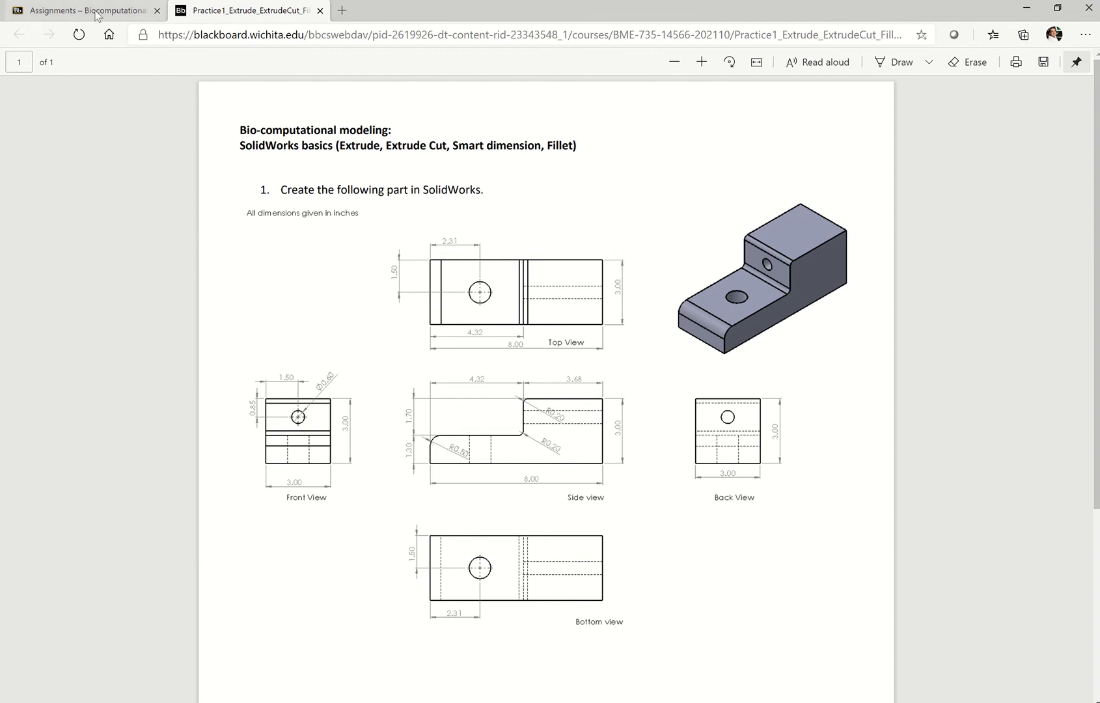
{"action": "key", "text": "alt+Tab"}
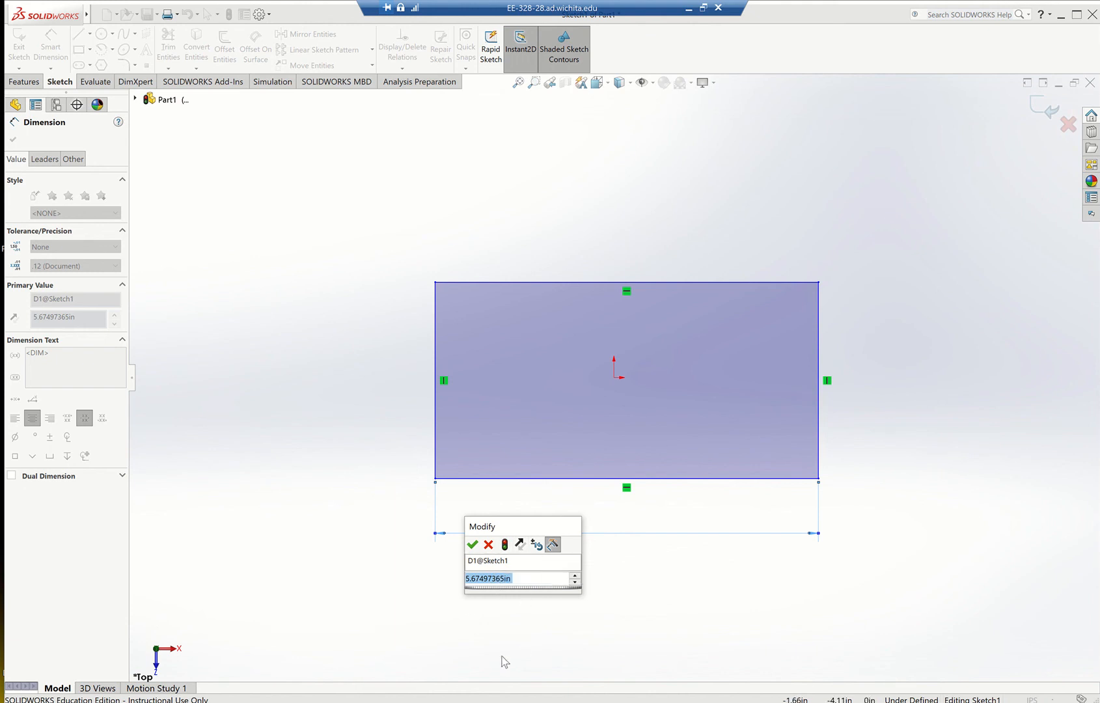
{"action": "type", "text": "8"}
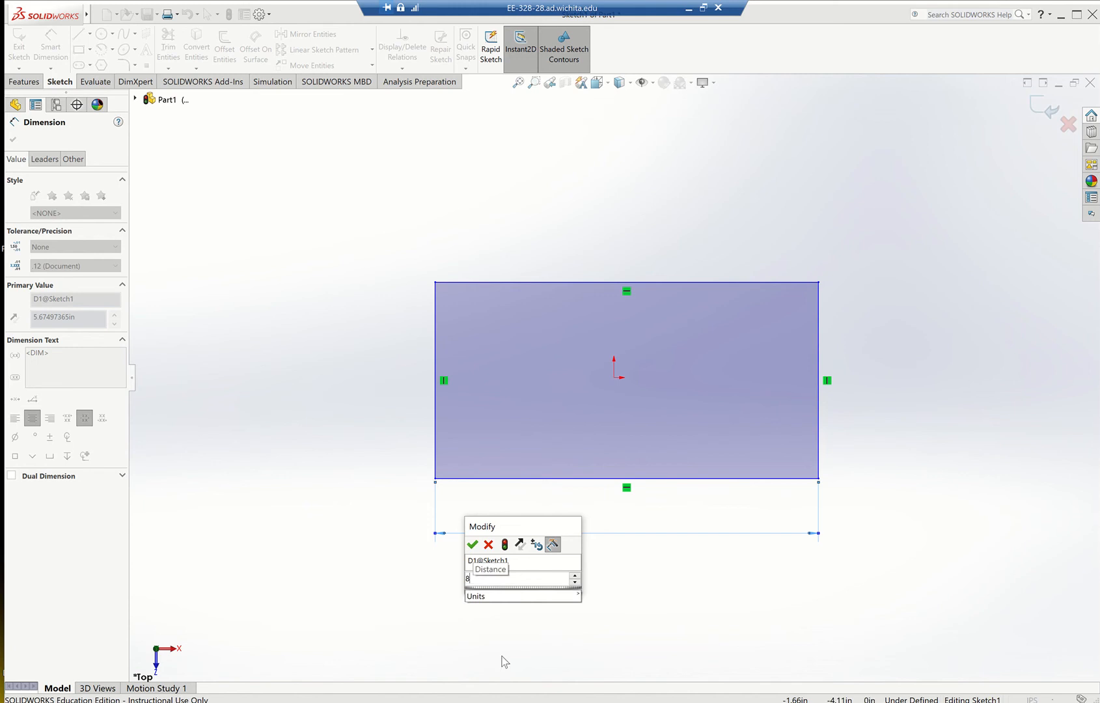
{"action": "key", "text": "Return"}
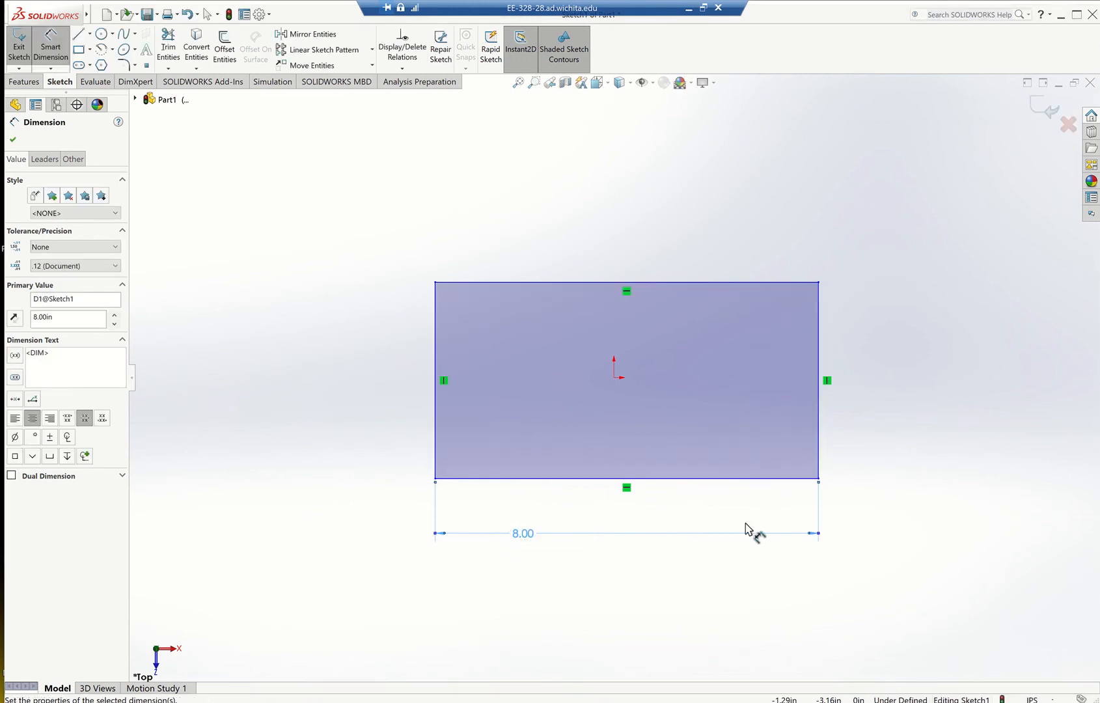
Dimension the rectangle's right vertical edge to 3 in.
{"action": "left_click", "coordinate": [820, 447]}
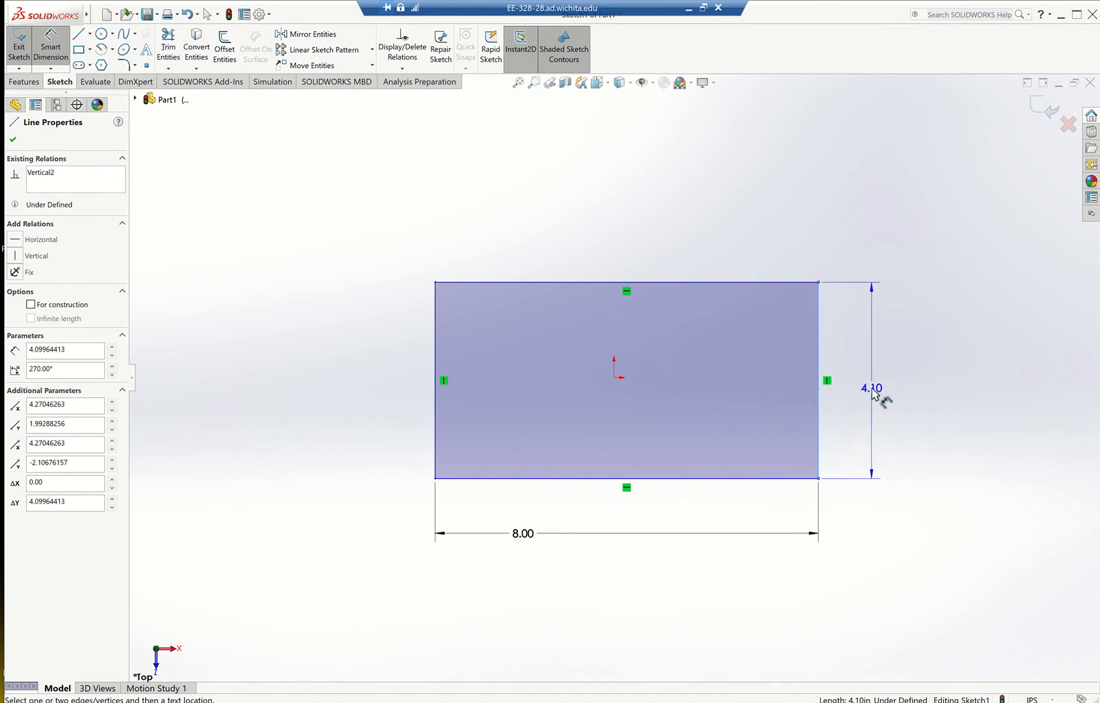
{"action": "left_click", "coordinate": [873, 393]}
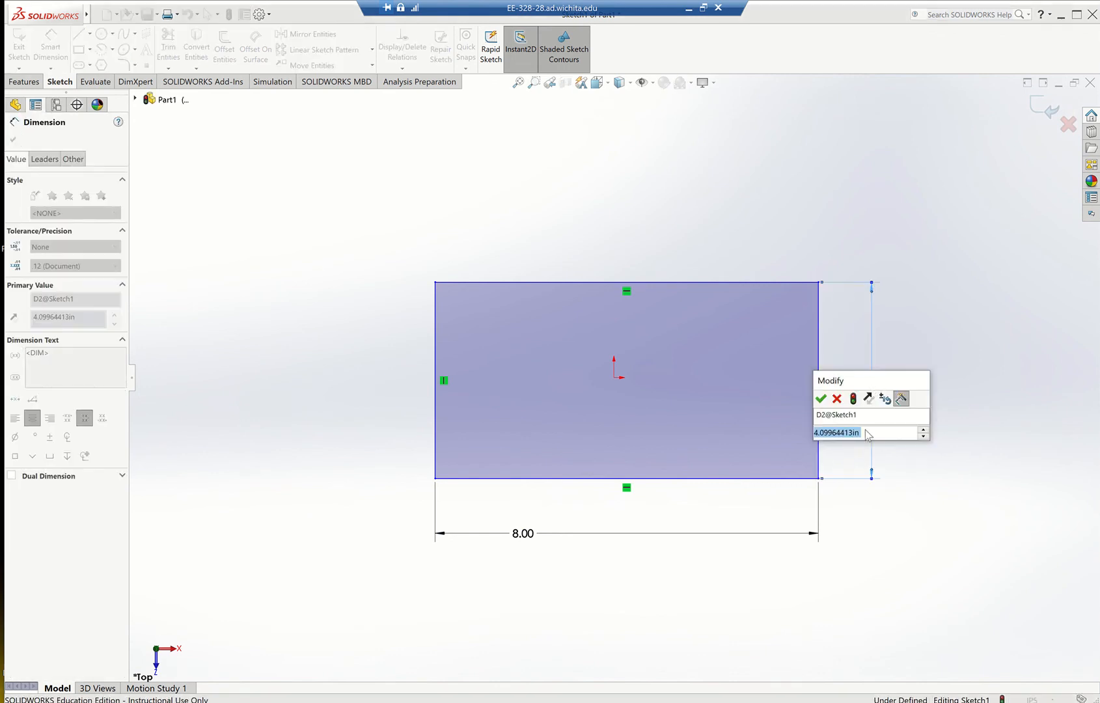
{"action": "type", "text": "3"}
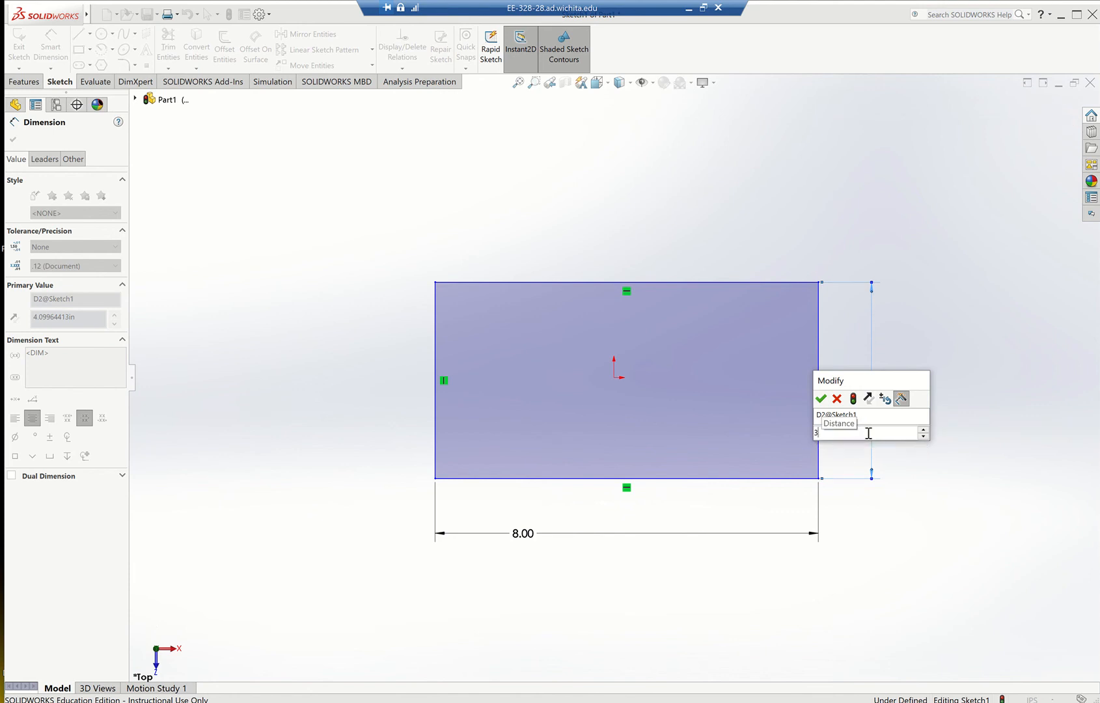
{"action": "key", "text": "Return"}
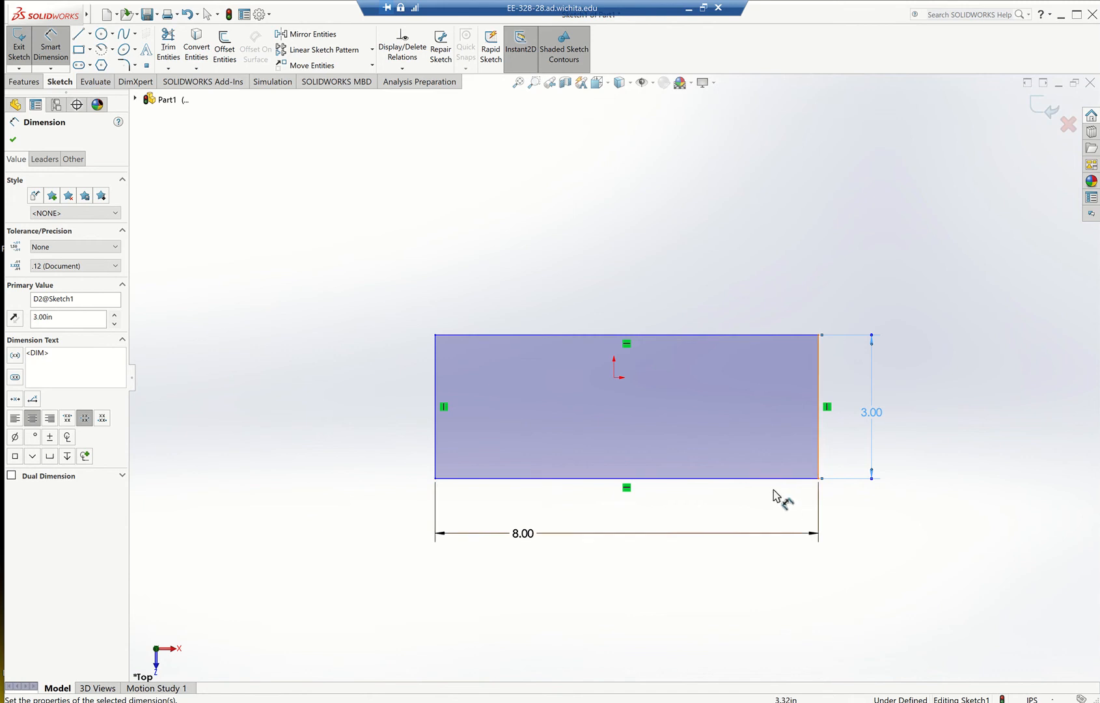
Check the practice drawing again, then finish dimensioning and exit the rectangle sketch.
{"action": "left_click", "coordinate": [689, 9]}
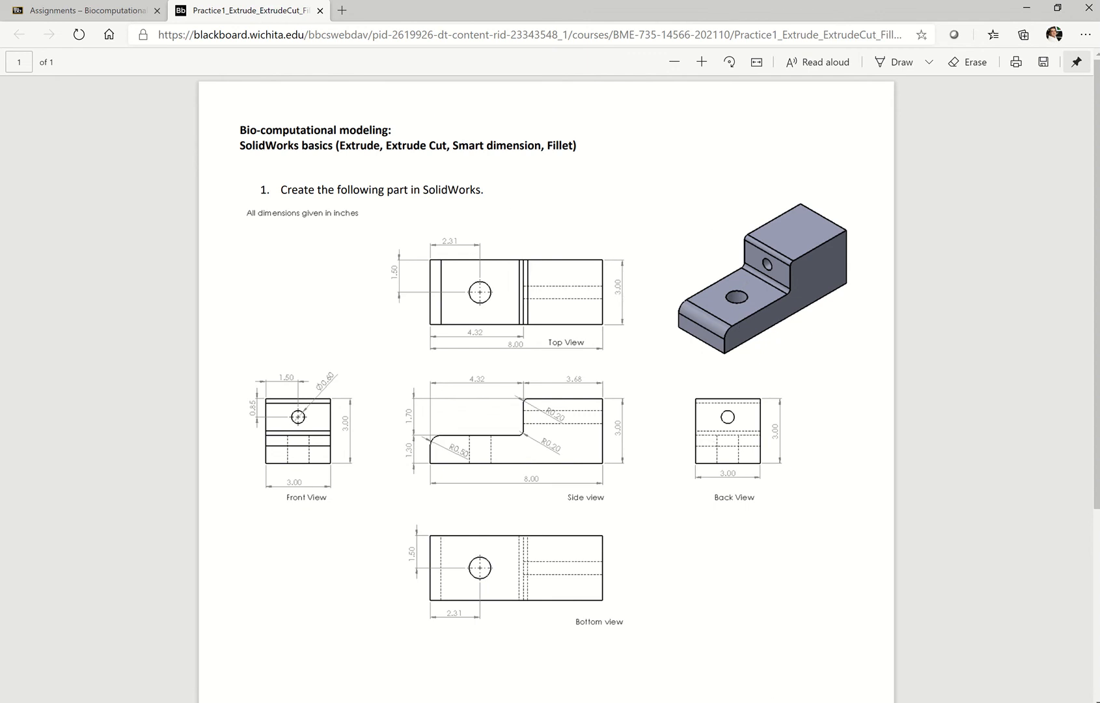
{"action": "key", "text": "alt+Tab"}
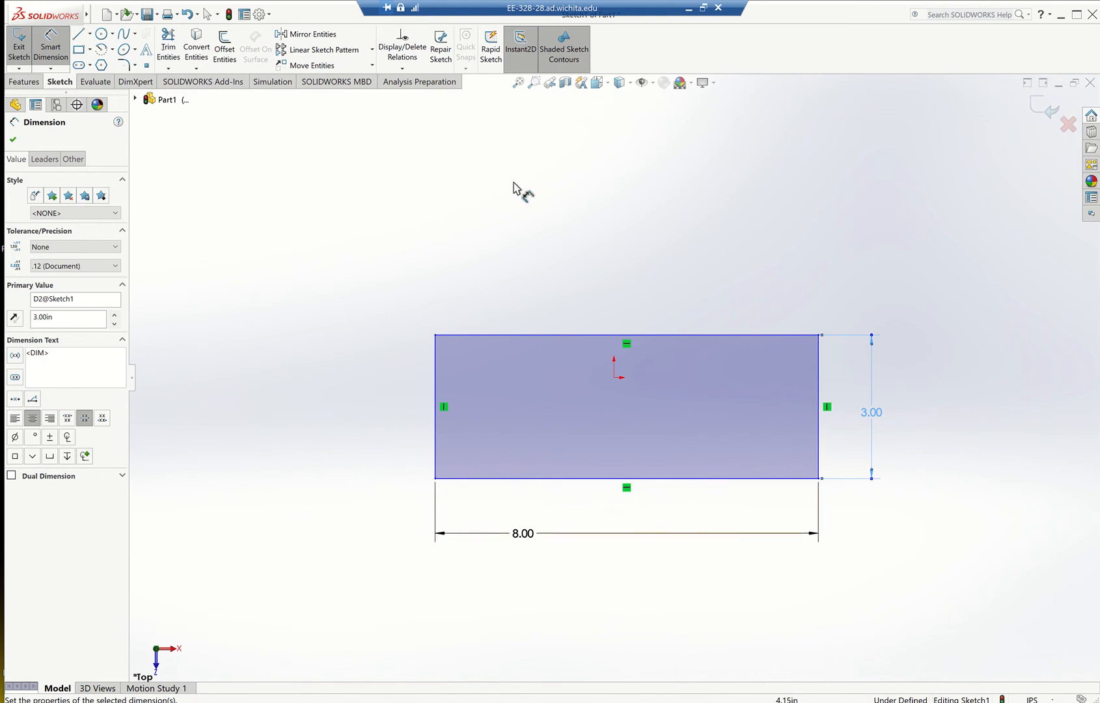
{"action": "left_click", "coordinate": [14, 141]}
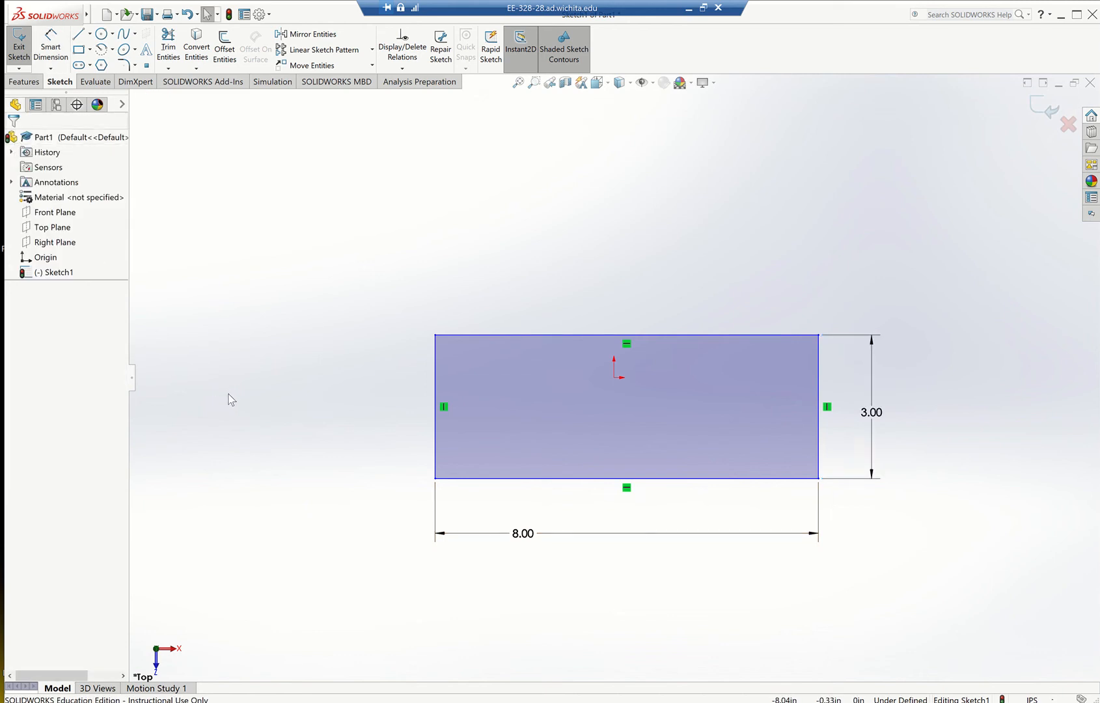
{"action": "left_click", "coordinate": [19, 52]}
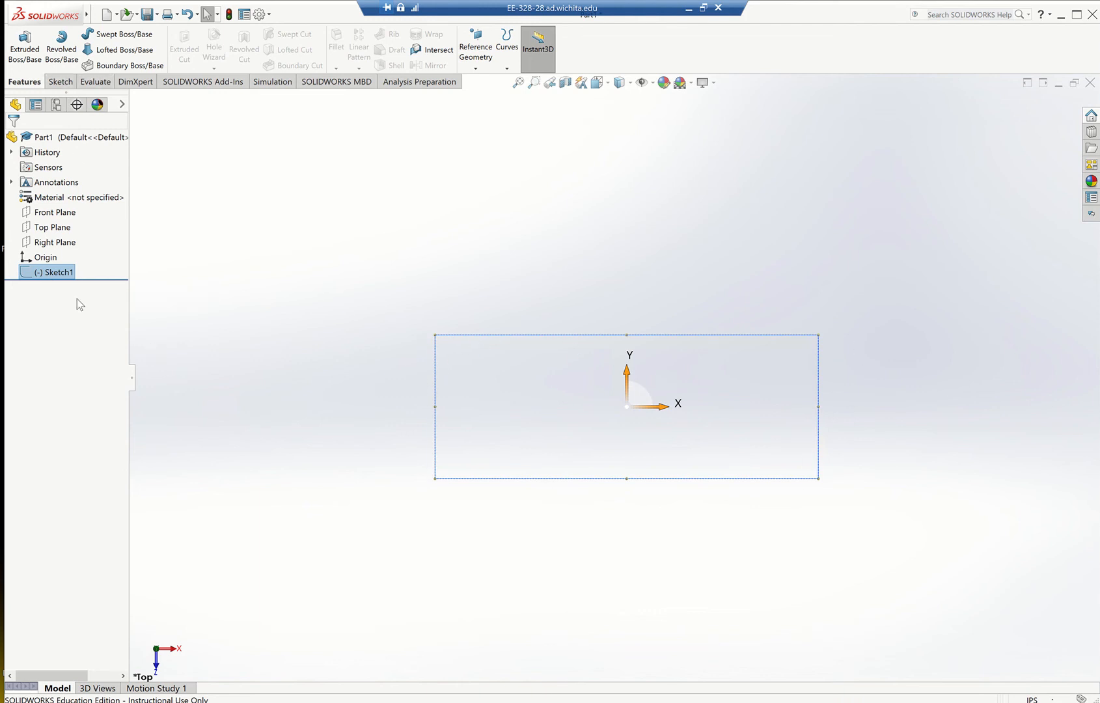
Set up an upward blind Extruded Boss/Base of the rectangle sketch with a depth of 3 in, consulting the practice drawing.
{"action": "left_click", "coordinate": [61, 84]}
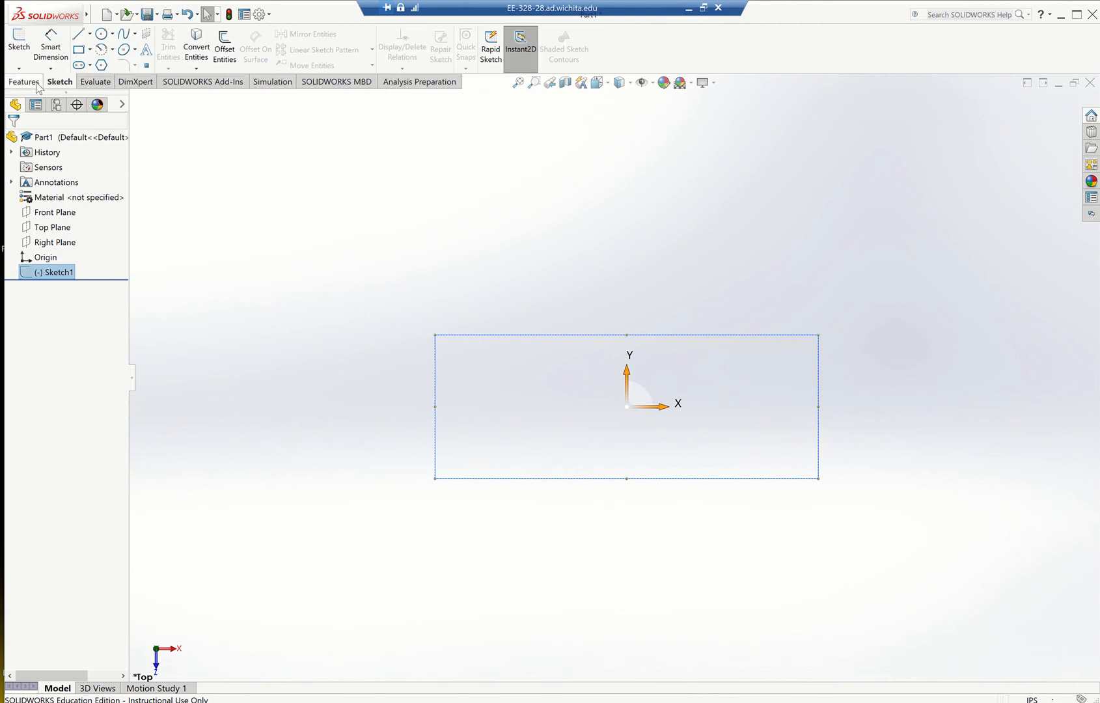
{"action": "left_click", "coordinate": [38, 85]}
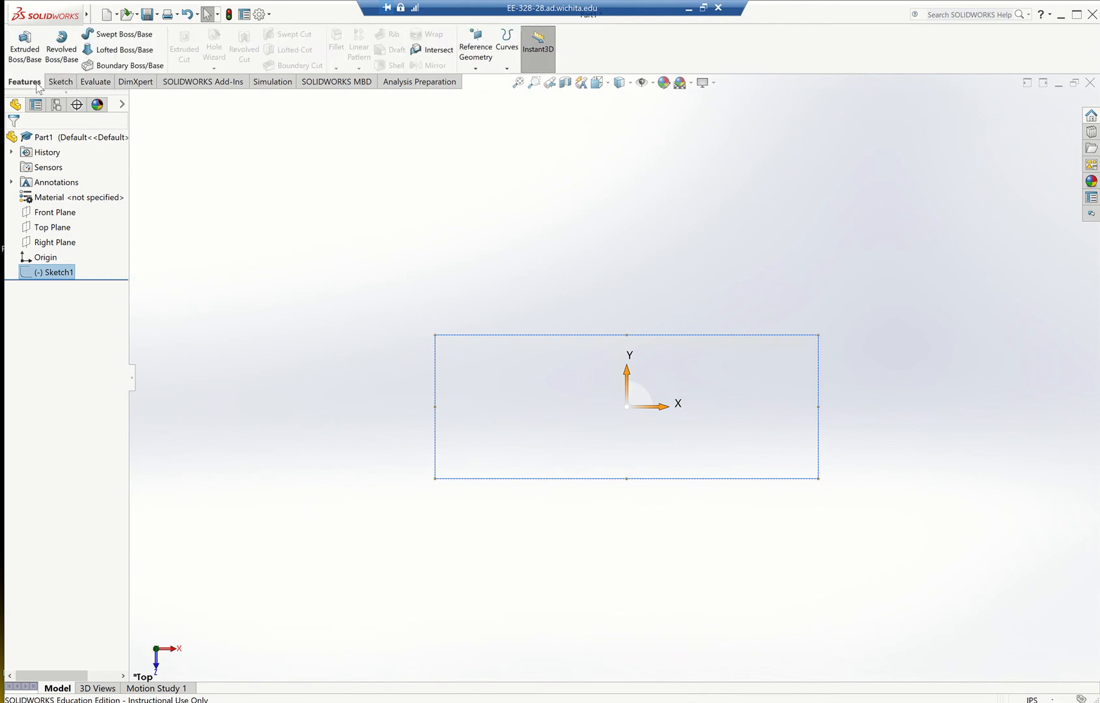
{"action": "left_click", "coordinate": [30, 42]}
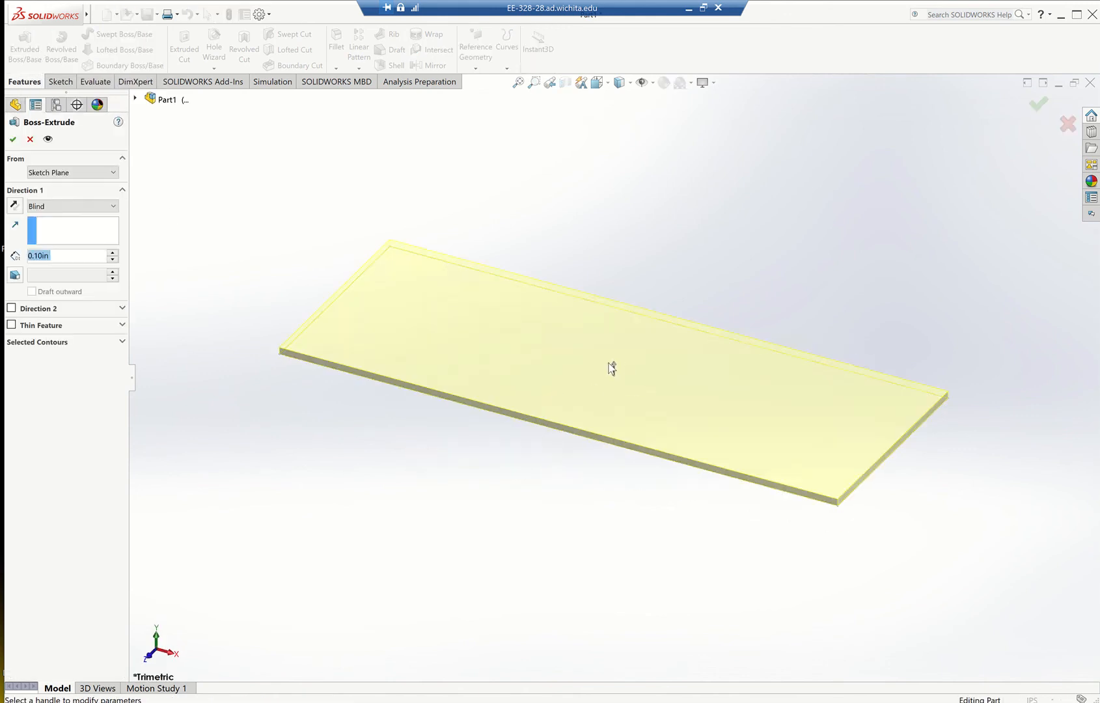
{"action": "left_click_drag", "start_coordinate": [617, 371], "coordinate": [611, 266]}
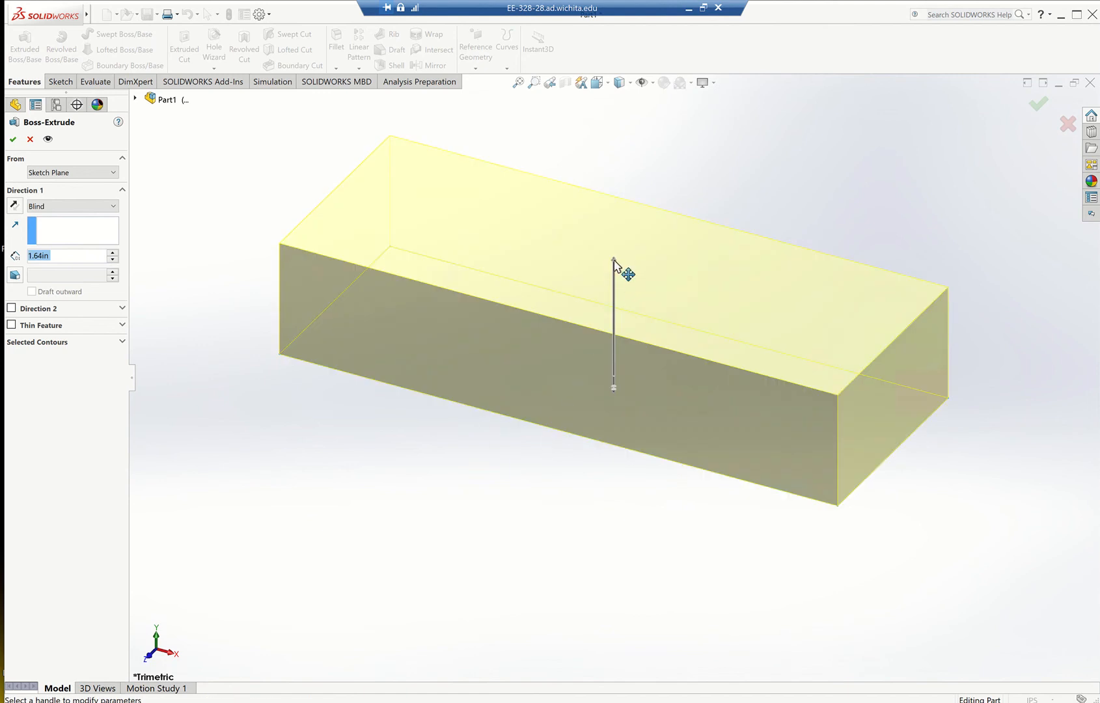
{"action": "left_click_drag", "start_coordinate": [615, 262], "coordinate": [621, 209]}
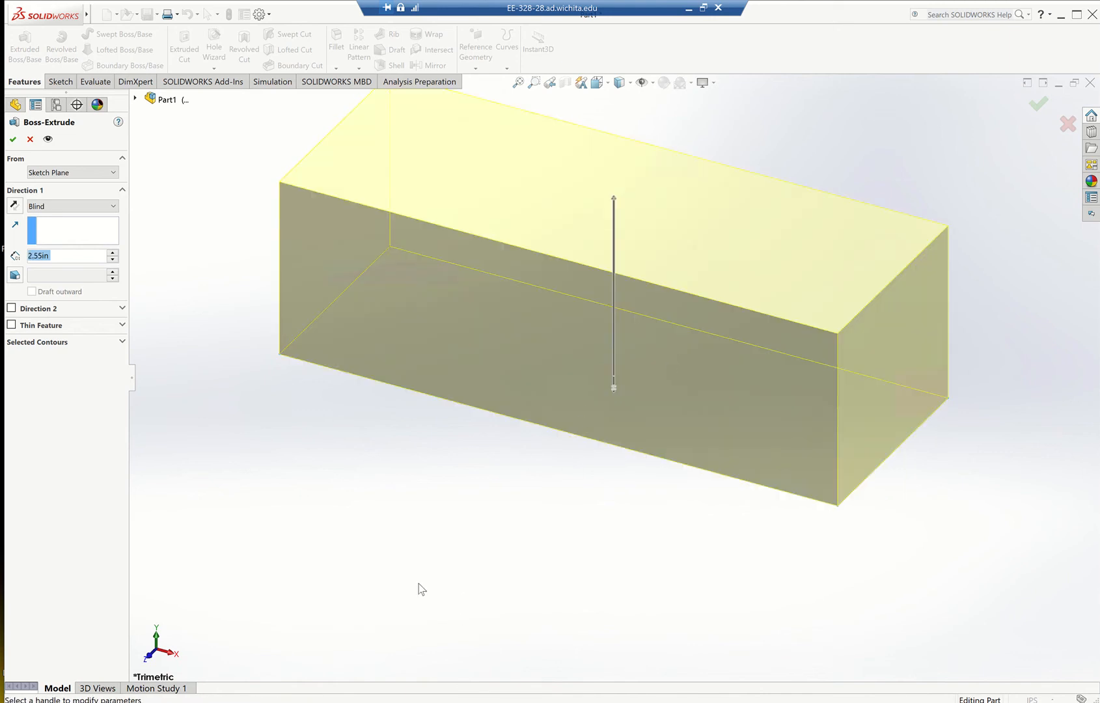
{"action": "left_click", "coordinate": [689, 12]}
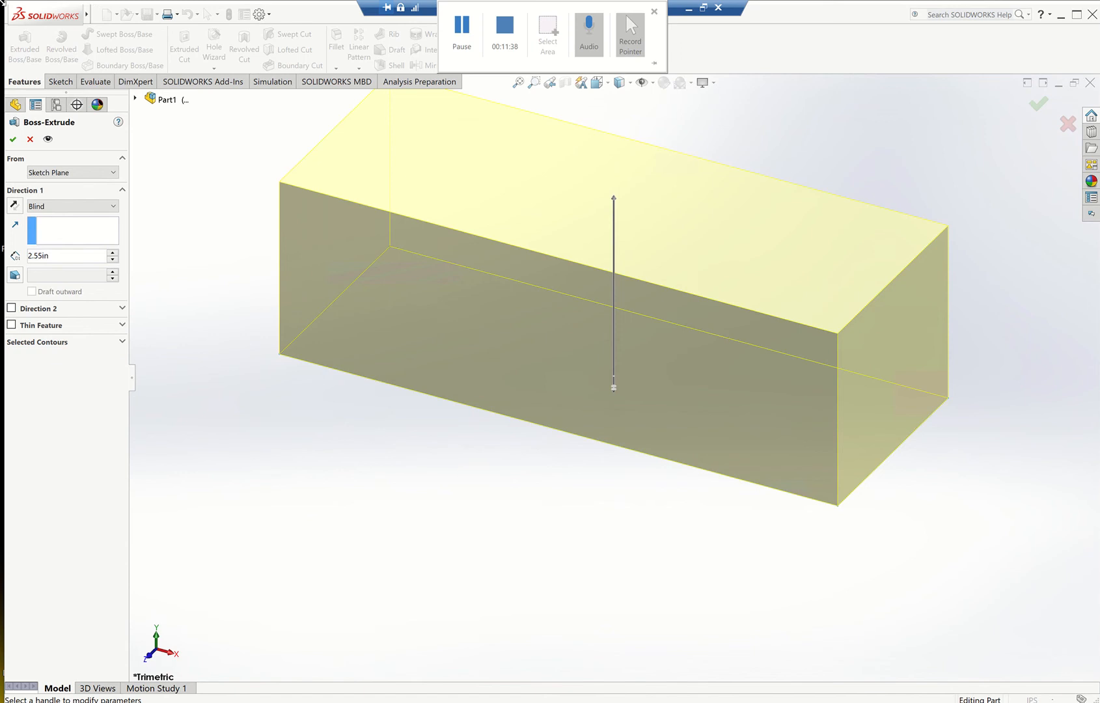
{"action": "double_click", "coordinate": [53, 256]}
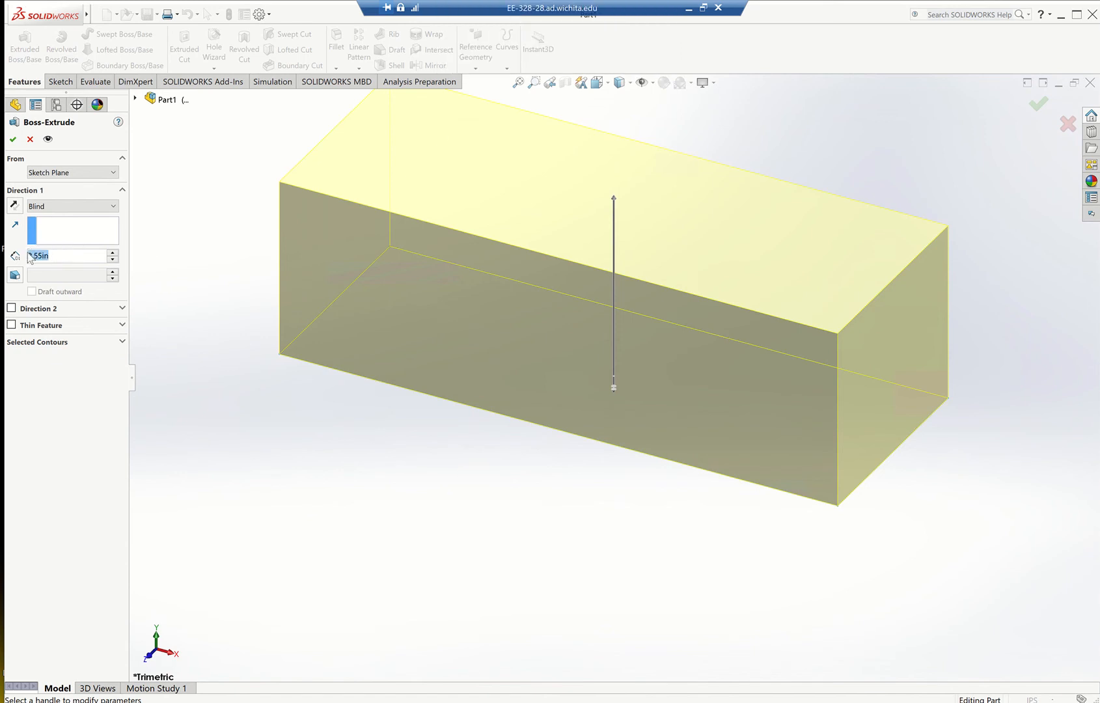
{"action": "type", "text": "3"}
{"action": "key", "text": "Return"}
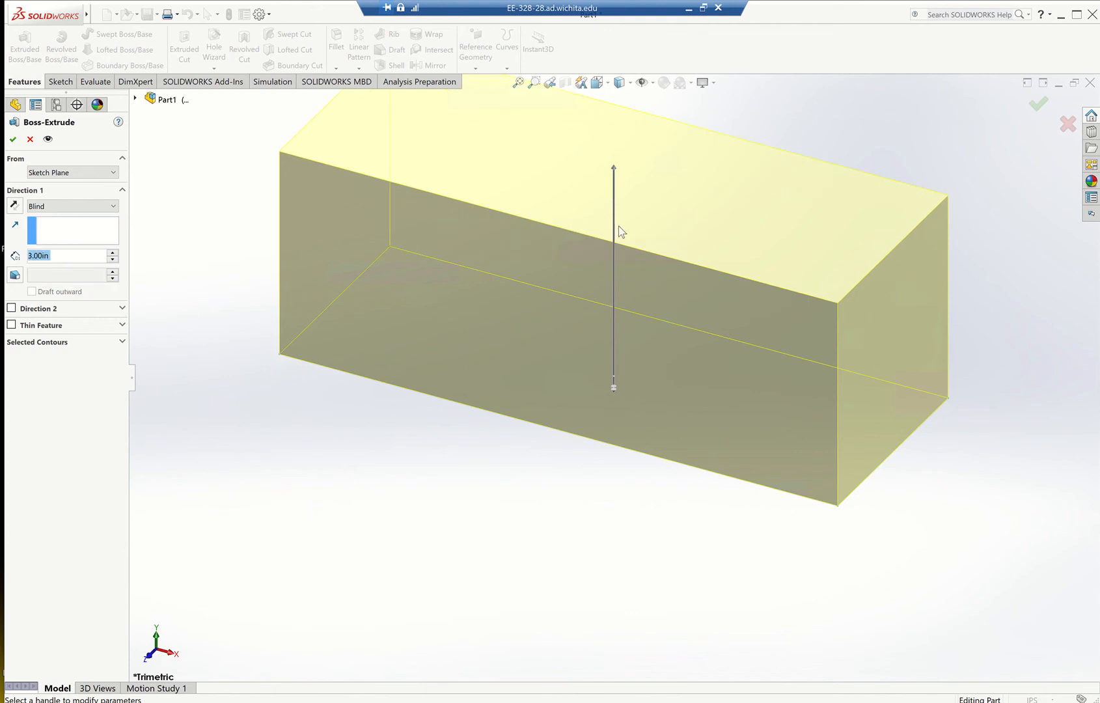
Examine the extrusion preview of the block both close up and from farther away.
{"action": "scroll", "coordinate": [619, 228], "scroll_direction": "down", "scroll_amount": 3}
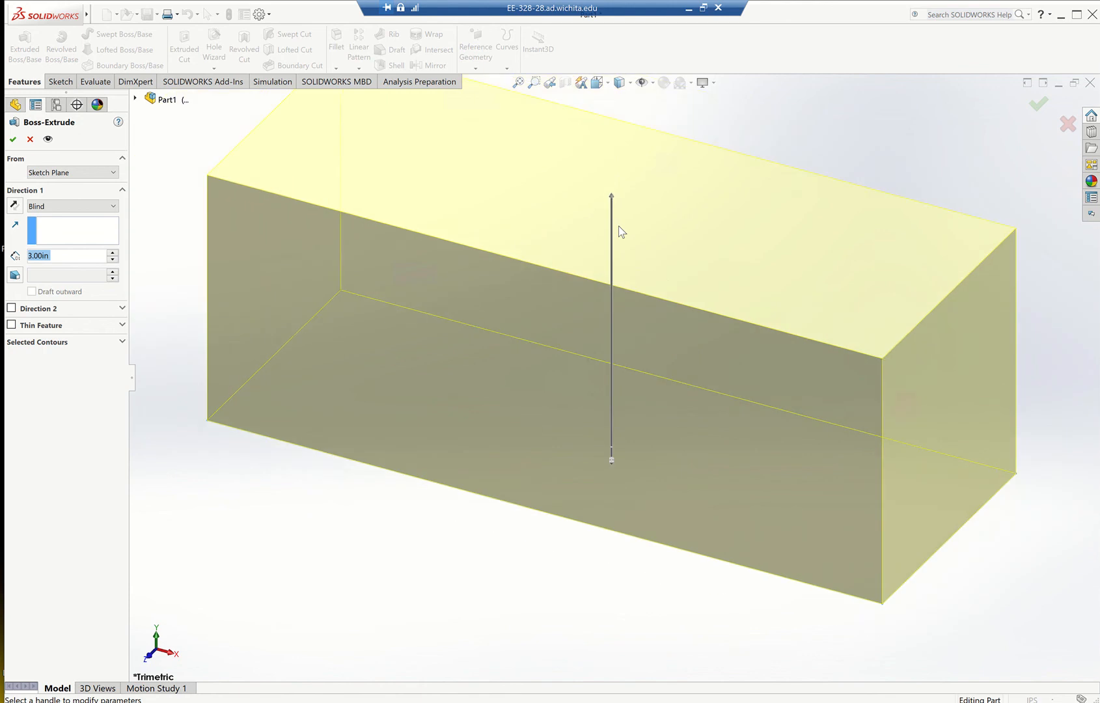
{"action": "scroll", "coordinate": [619, 227], "scroll_direction": "up", "scroll_amount": 3}
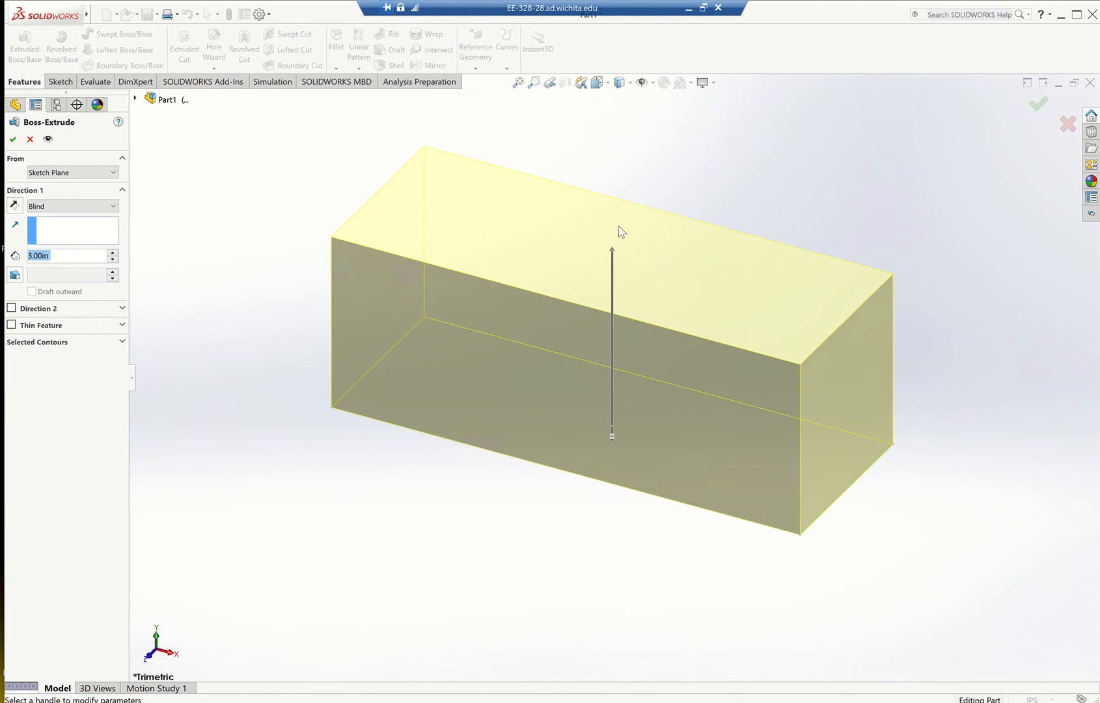
{"action": "scroll", "coordinate": [619, 231], "scroll_direction": "down", "scroll_amount": 5}
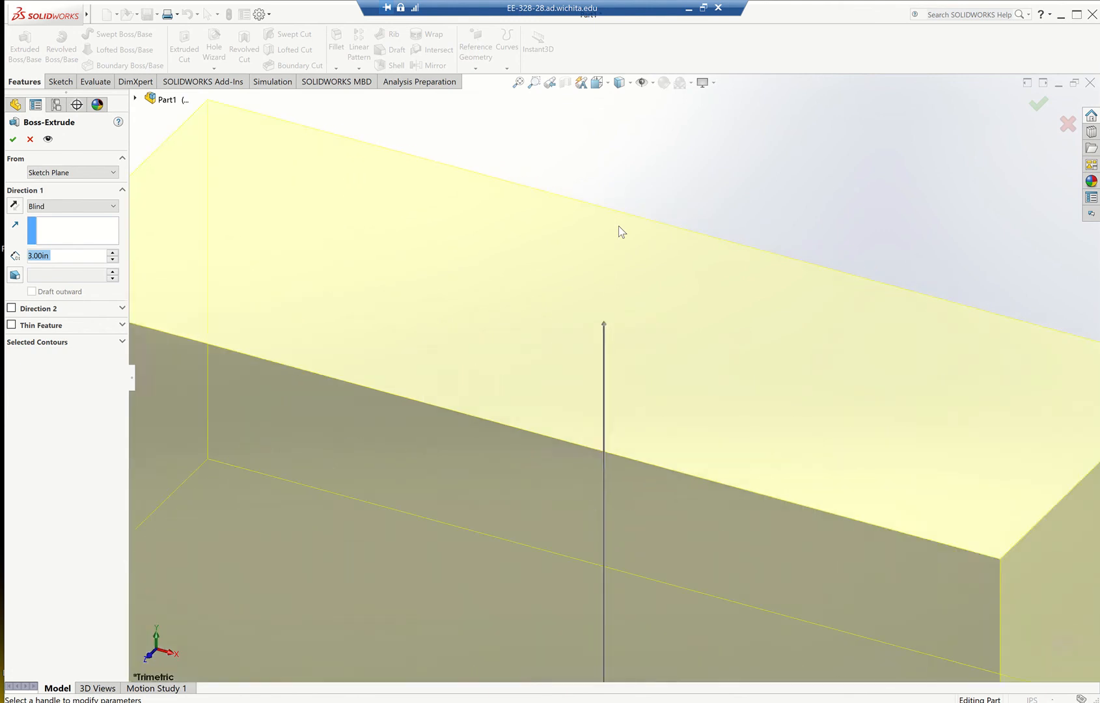
{"action": "scroll", "coordinate": [619, 231], "scroll_direction": "up", "scroll_amount": 1}
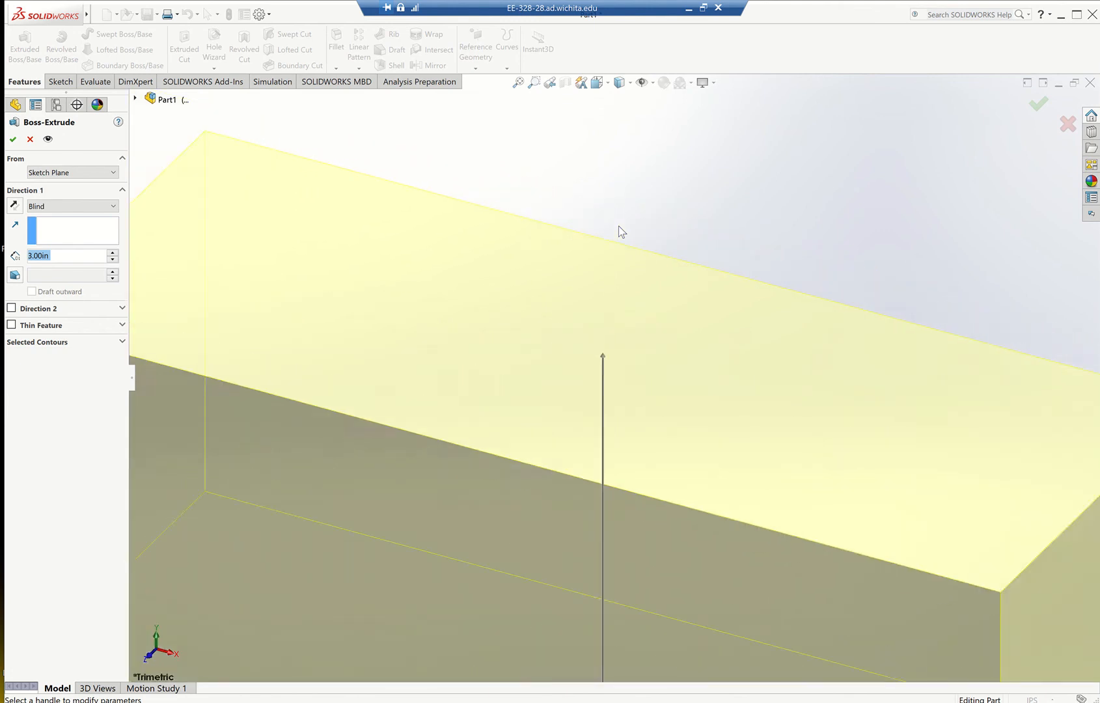
{"action": "scroll", "coordinate": [619, 231], "scroll_direction": "up", "scroll_amount": 6}
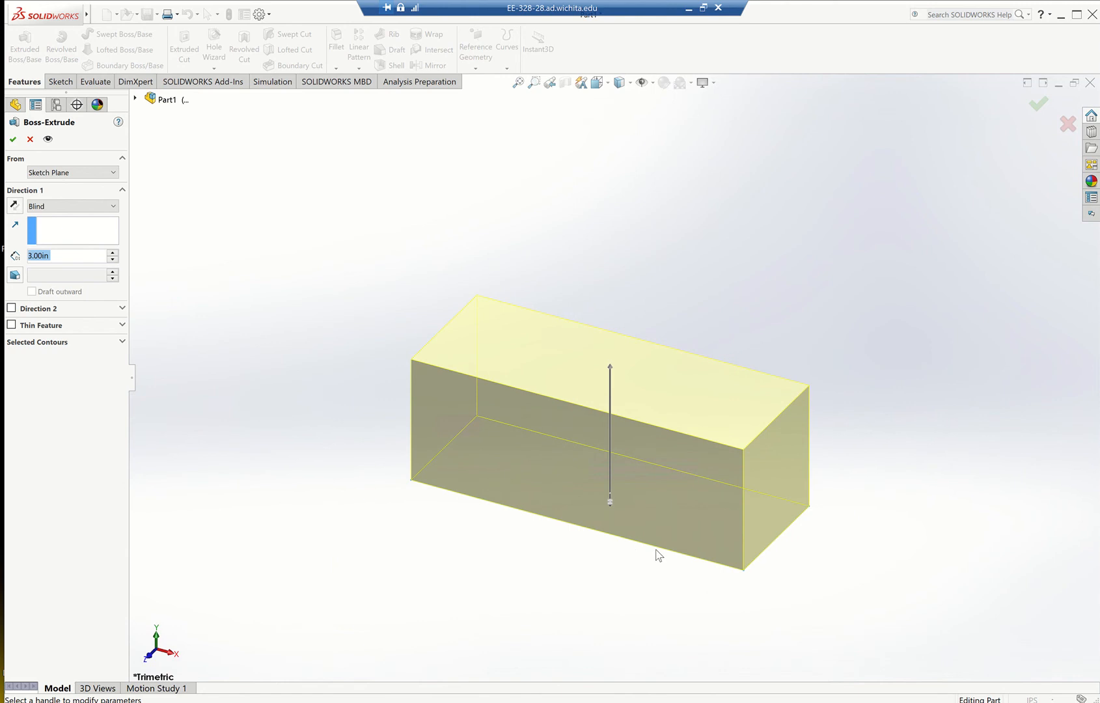
{"action": "scroll", "coordinate": [658, 555], "scroll_direction": "down", "scroll_amount": 2}
{"action": "scroll", "coordinate": [657, 555], "scroll_direction": "down", "scroll_amount": 1}
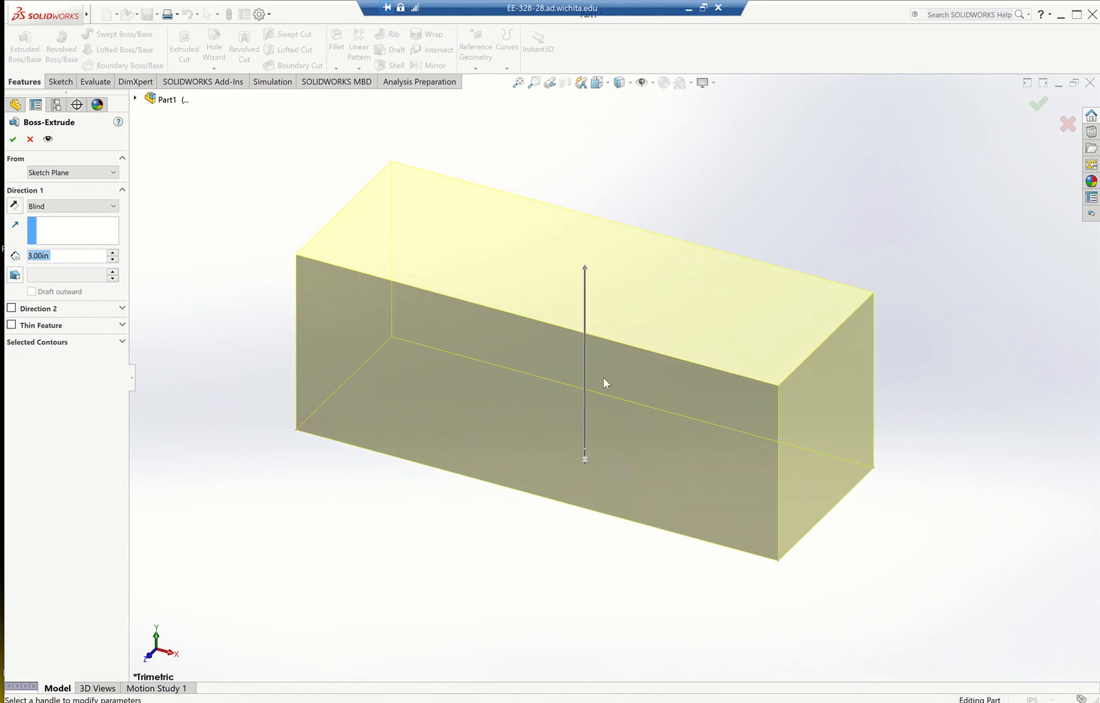
{"action": "scroll", "coordinate": [589, 409], "scroll_direction": "down", "scroll_amount": 4}
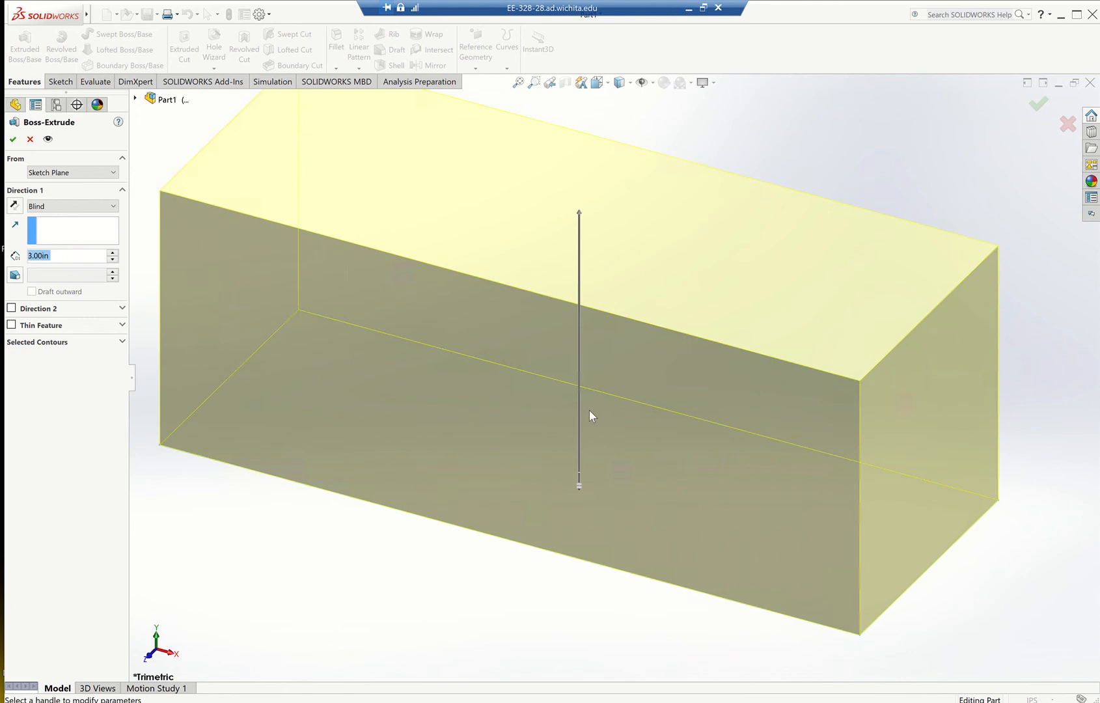
{"action": "scroll", "coordinate": [561, 521], "scroll_direction": "up", "scroll_amount": 4}
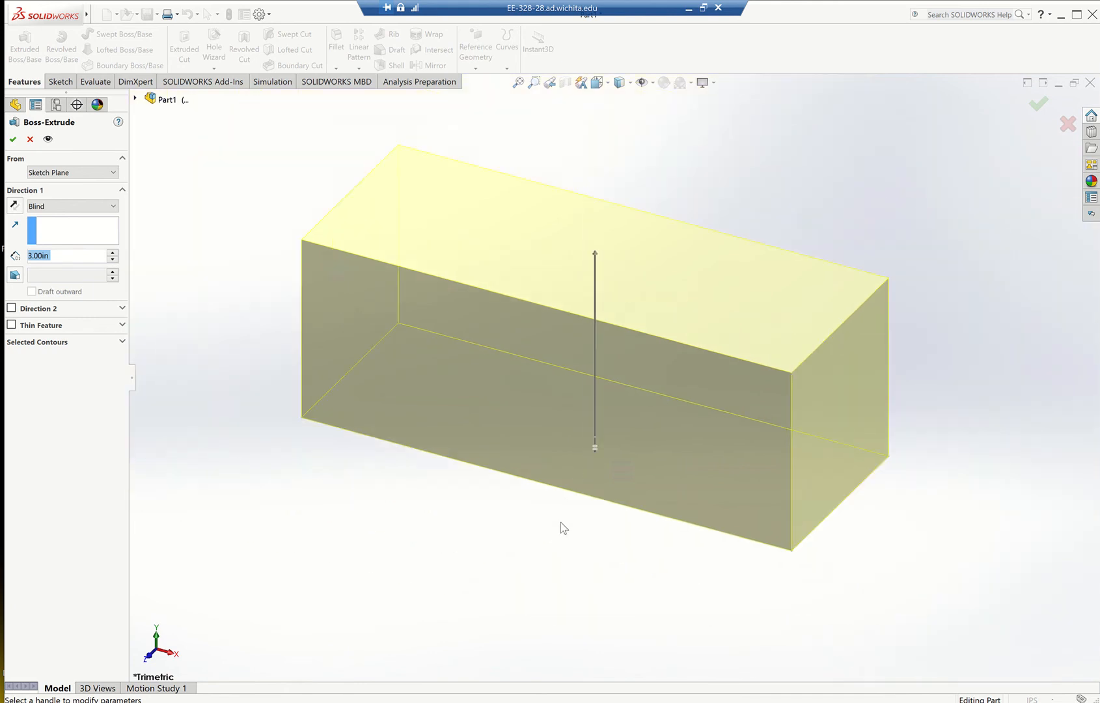
{"action": "scroll", "coordinate": [561, 545], "scroll_direction": "down", "scroll_amount": 8}
{"action": "scroll", "coordinate": [560, 545], "scroll_direction": "down", "scroll_amount": 2}
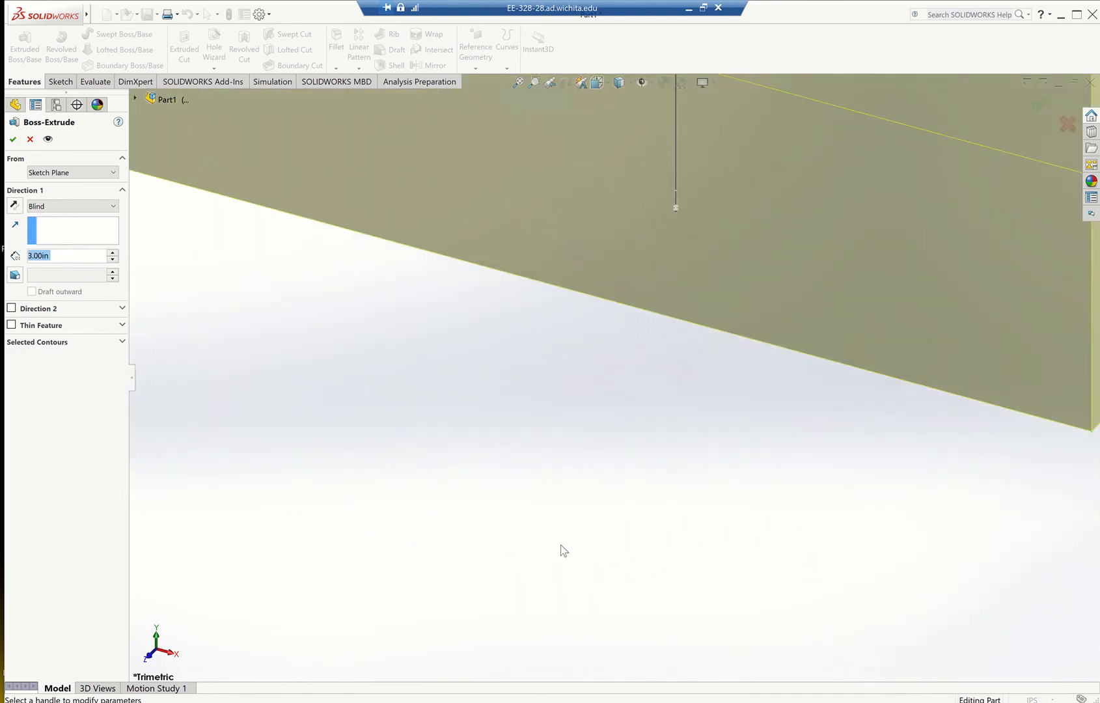
{"action": "scroll", "coordinate": [560, 545], "scroll_direction": "up", "scroll_amount": 4}
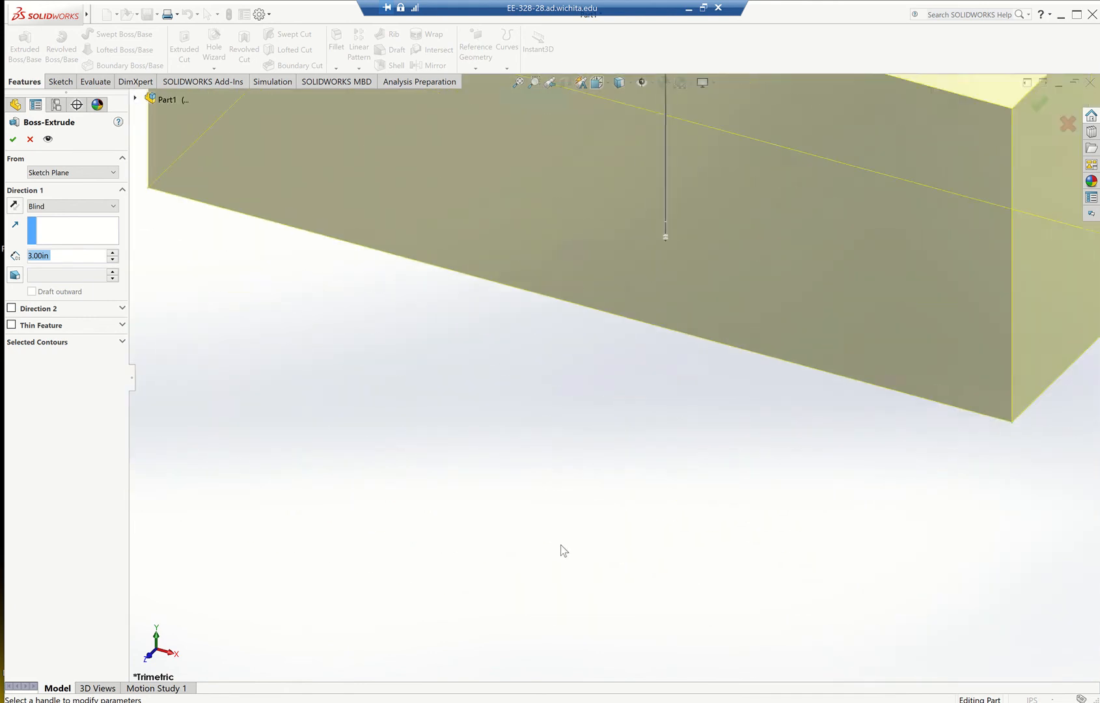
{"action": "scroll", "coordinate": [564, 551], "scroll_direction": "up", "scroll_amount": 2}
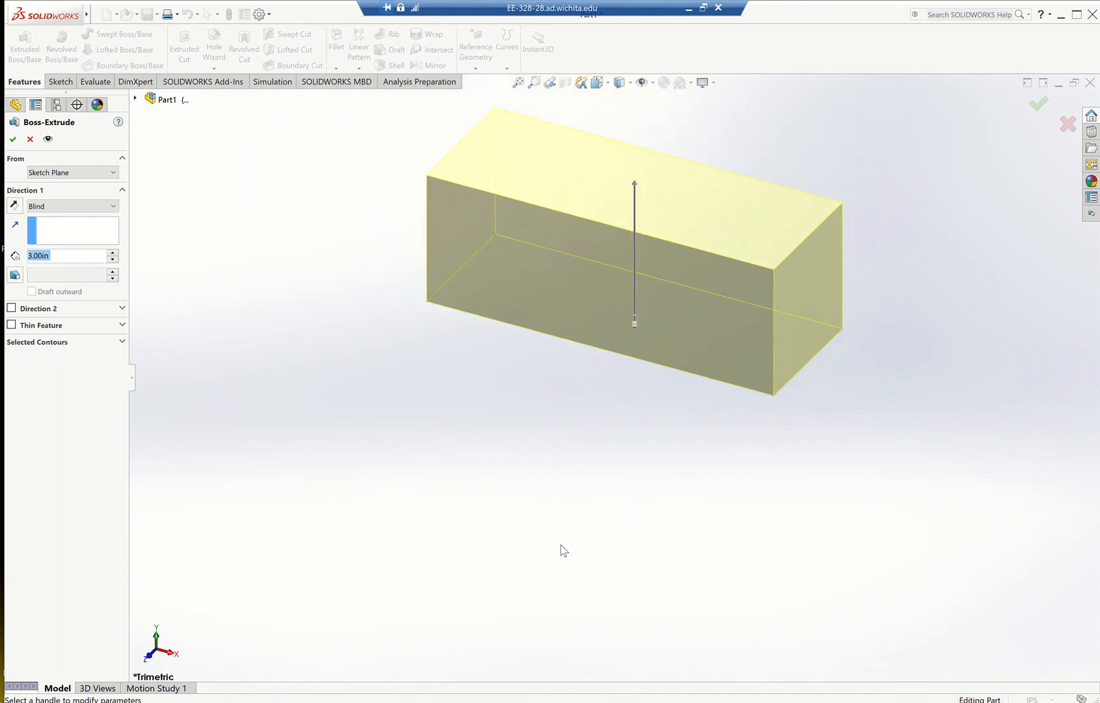
Inspect the previewed 3 in extrusion at several zoom levels, checking the whole block's shape and its upward direction.
{"action": "scroll", "coordinate": [604, 336], "scroll_direction": "up", "scroll_amount": 2}
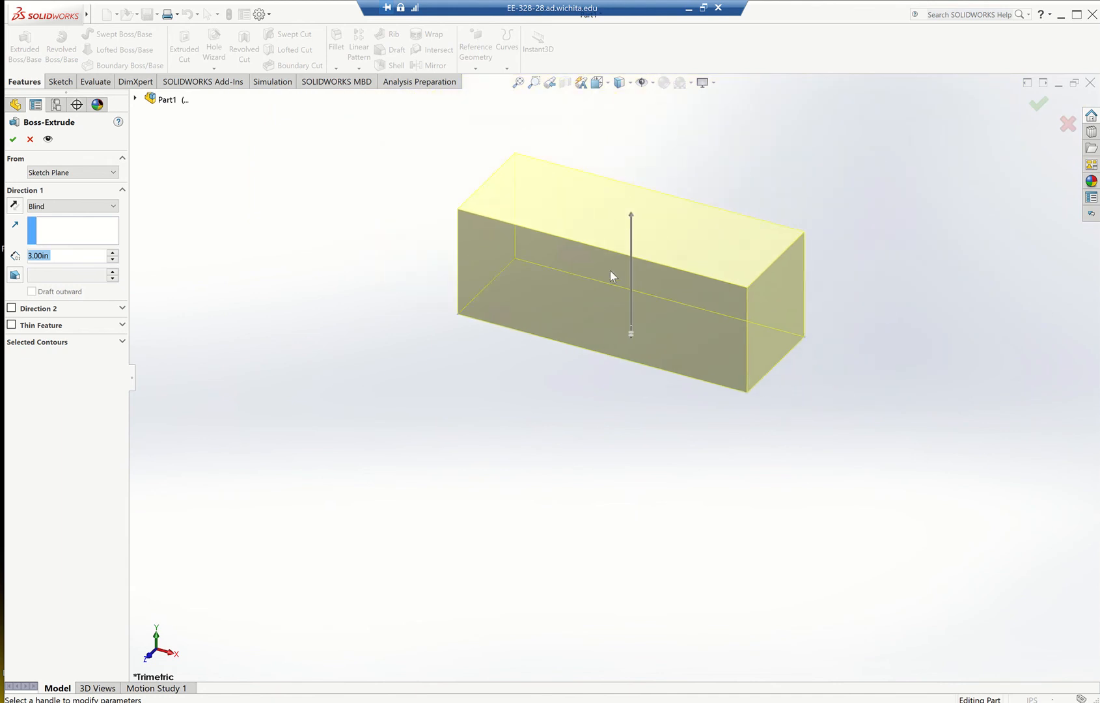
{"action": "scroll", "coordinate": [610, 270], "scroll_direction": "down", "scroll_amount": 4}
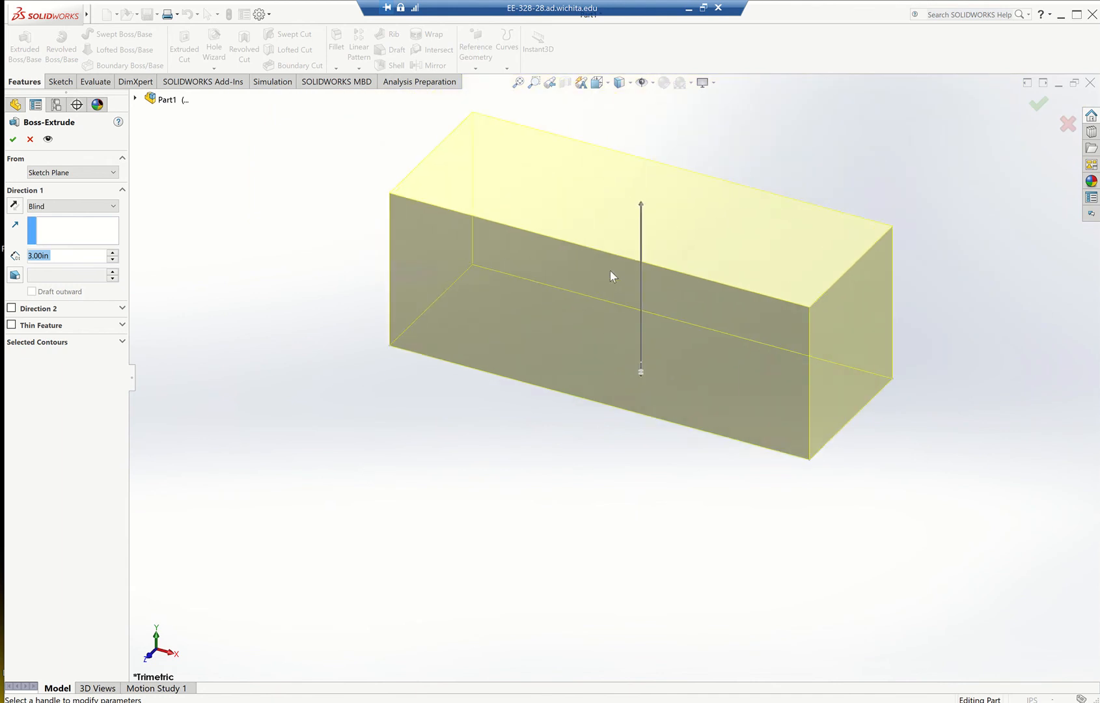
{"action": "scroll", "coordinate": [610, 270], "scroll_direction": "down", "scroll_amount": 3}
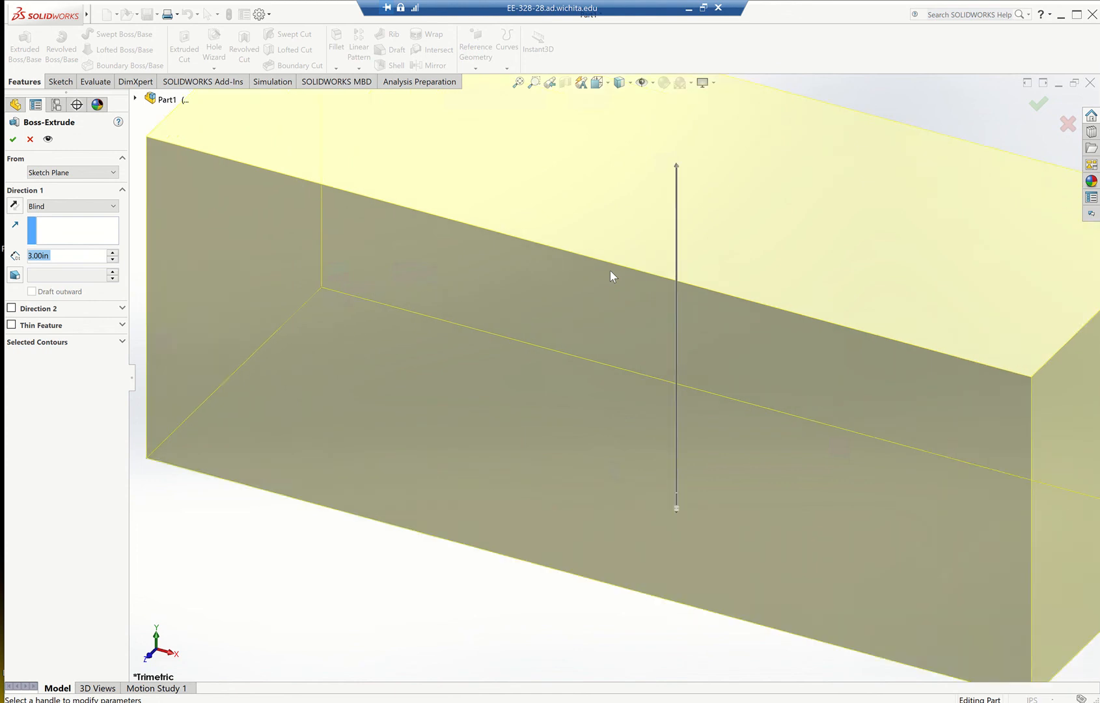
{"action": "scroll", "coordinate": [610, 270], "scroll_direction": "up", "scroll_amount": 5}
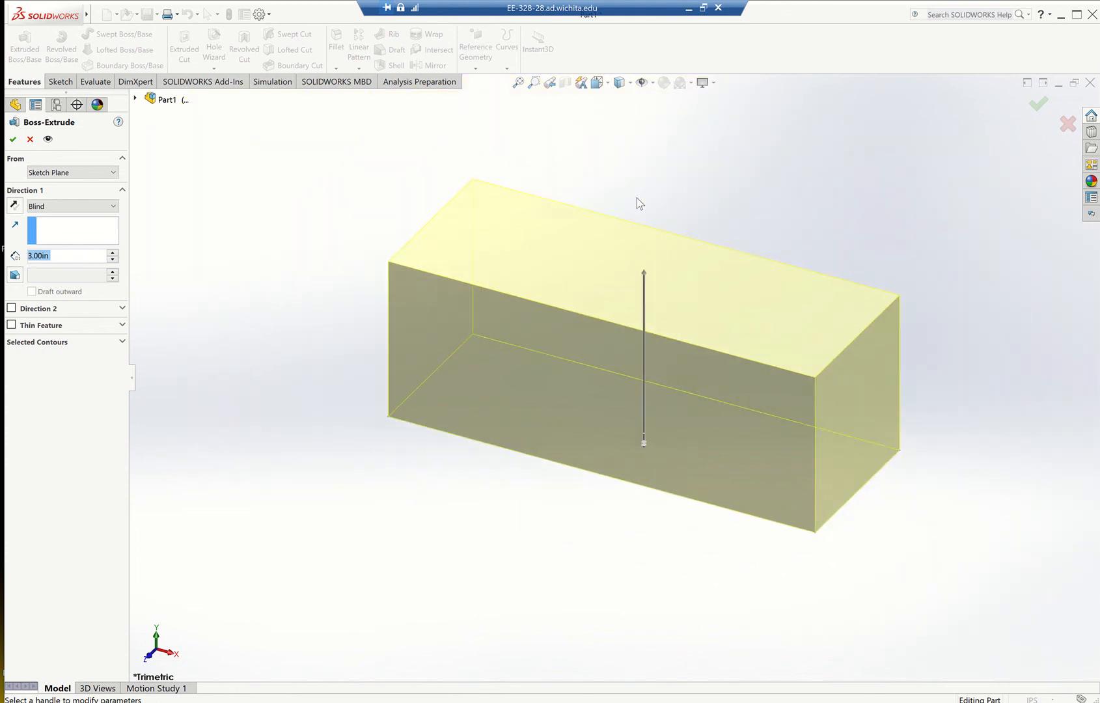
{"action": "scroll", "coordinate": [638, 198], "scroll_direction": "down", "scroll_amount": 2}
{"action": "scroll", "coordinate": [620, 433], "scroll_direction": "up", "scroll_amount": 4}
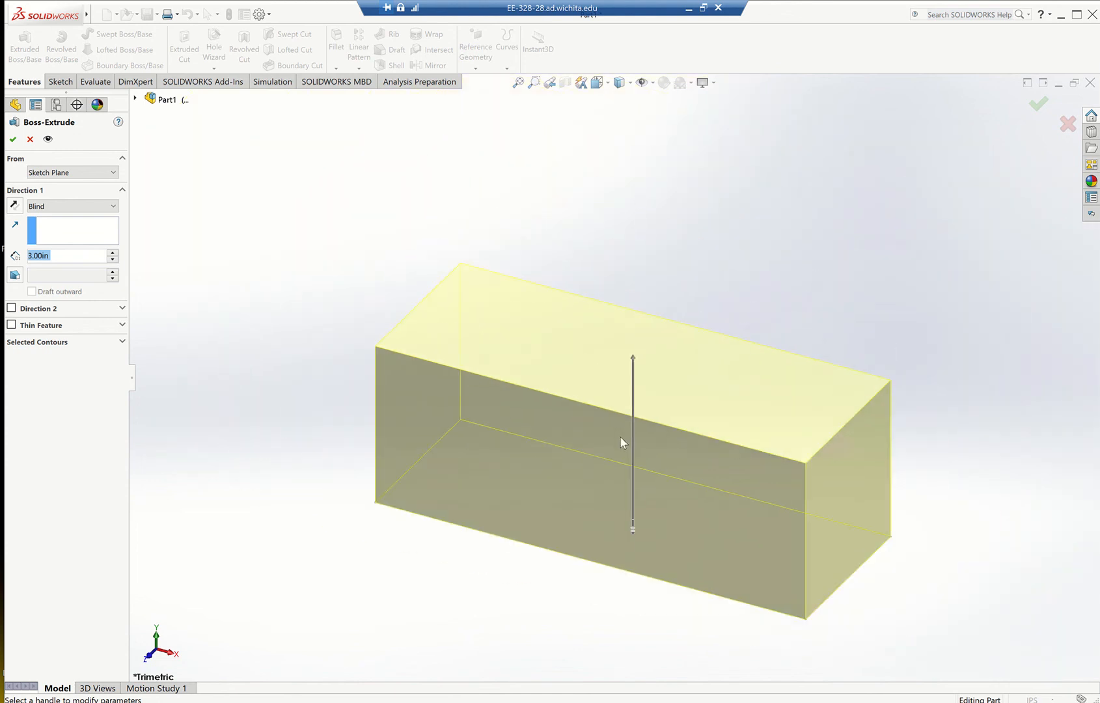
{"action": "scroll", "coordinate": [619, 455], "scroll_direction": "down", "scroll_amount": 1}
{"action": "scroll", "coordinate": [620, 454], "scroll_direction": "up", "scroll_amount": 1}
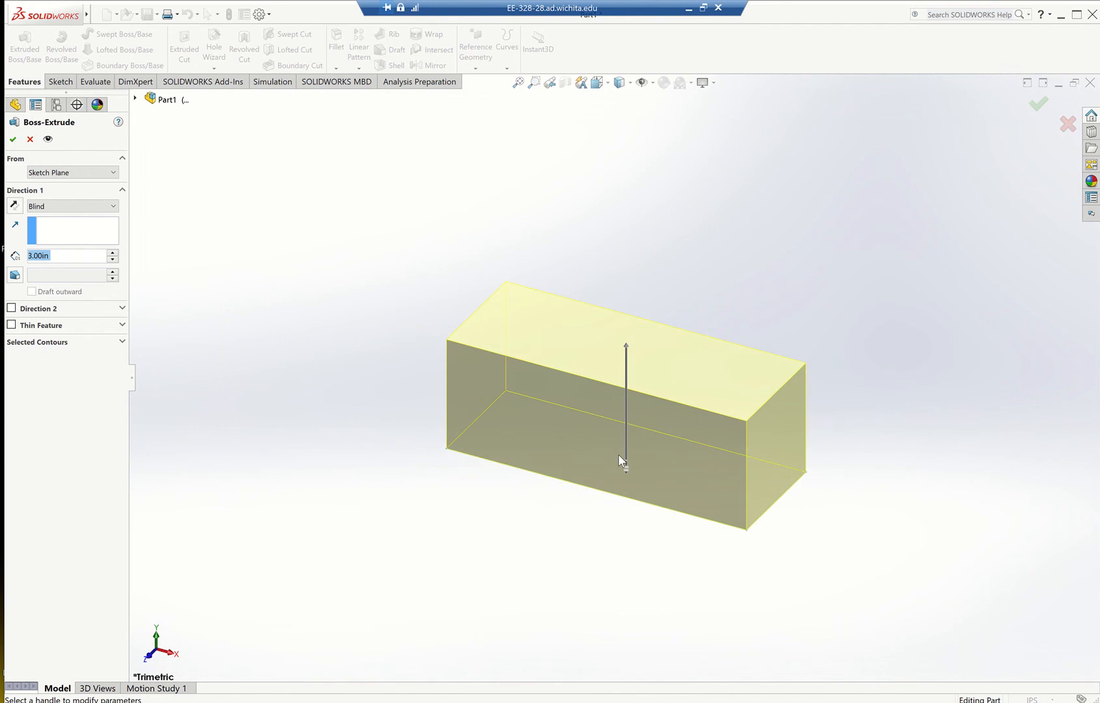
{"action": "scroll", "coordinate": [619, 455], "scroll_direction": "down", "scroll_amount": 1}
{"action": "scroll", "coordinate": [619, 454], "scroll_direction": "down", "scroll_amount": 1}
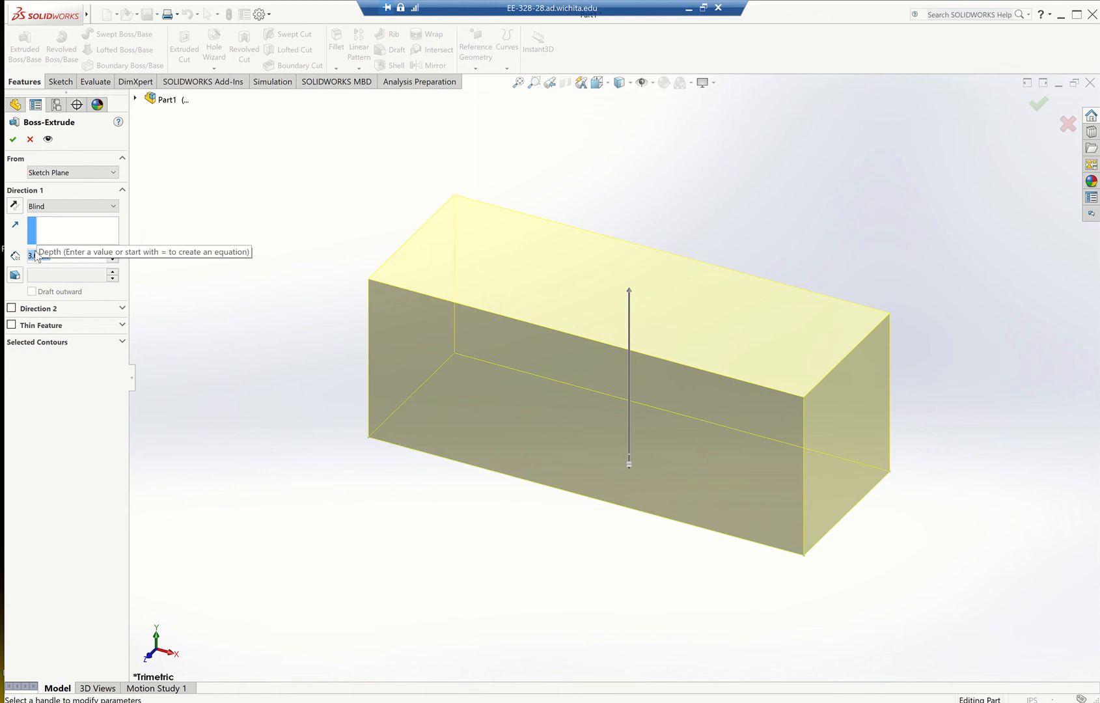
Accept the 3 in block extrusion, view the solid from another angle, and switch to the practice drawing in the browser.
{"action": "left_click", "coordinate": [13, 139]}
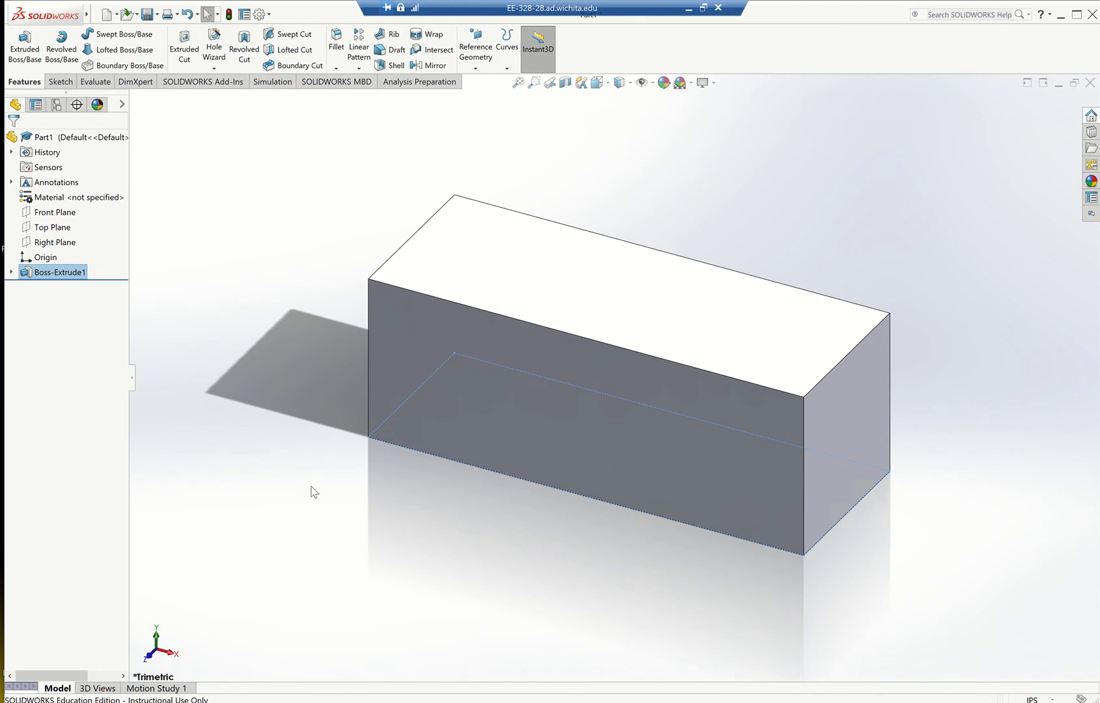
{"action": "middle_click_drag", "start_coordinate": [310, 491], "coordinate": [281, 491]}
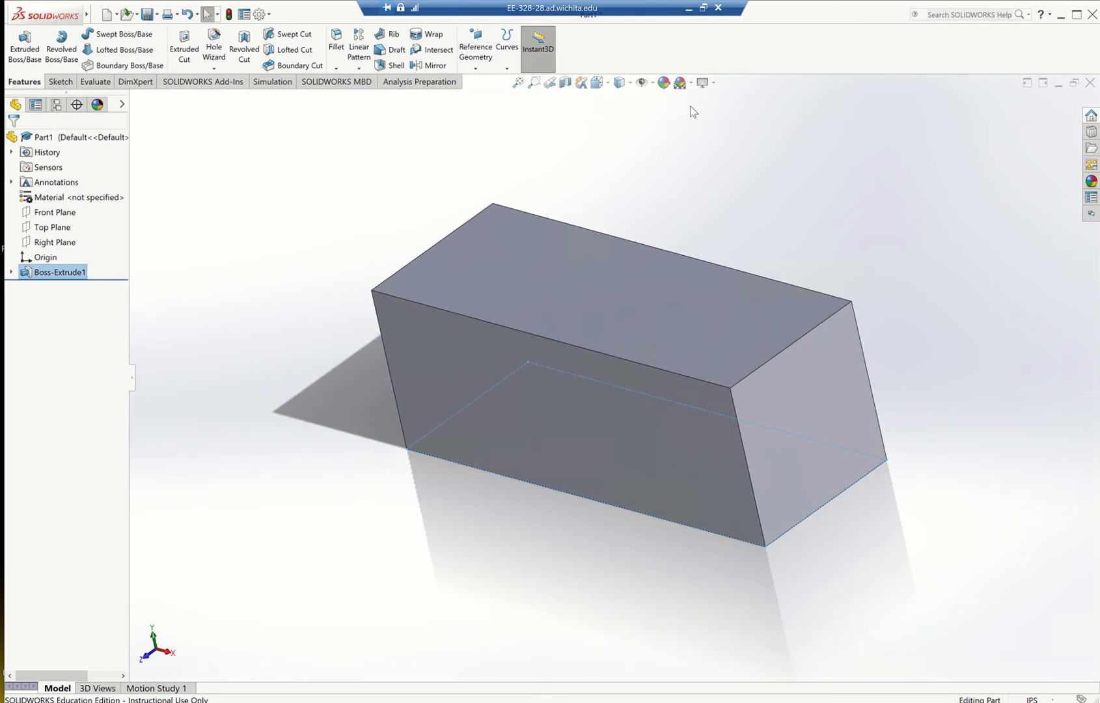
{"action": "left_click", "coordinate": [688, 12]}
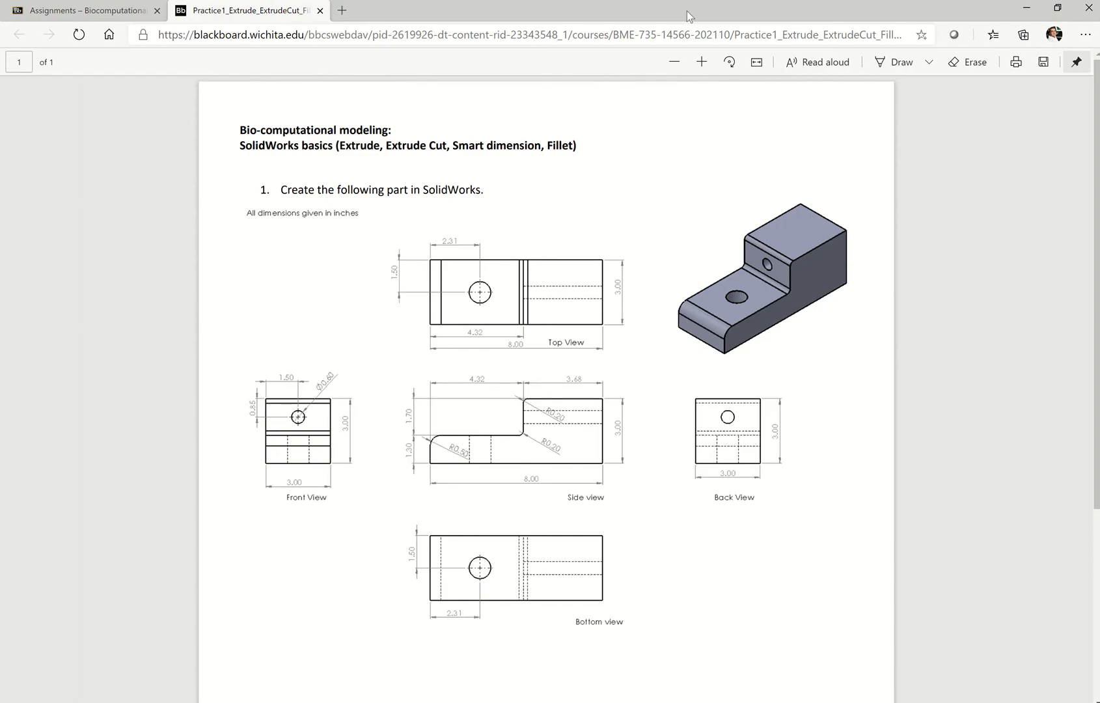
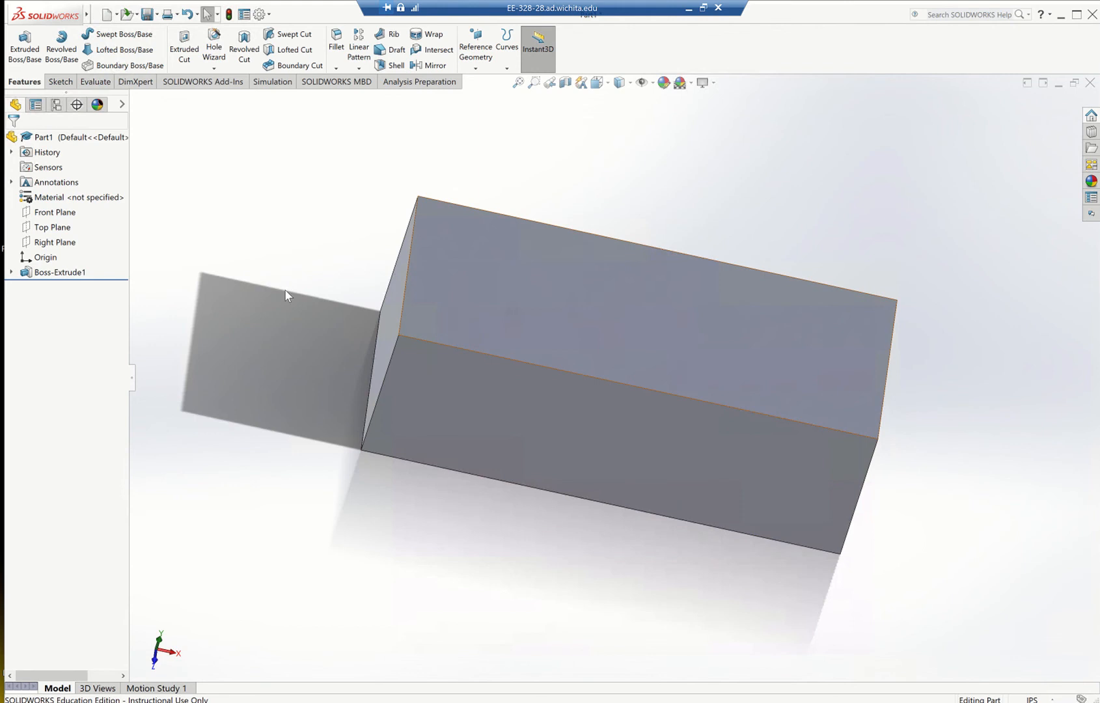
Open a new sketch on the block's top face with the Corner Rectangle tool, continuing past the low-memory warning.
{"action": "left_click", "coordinate": [60, 82]}
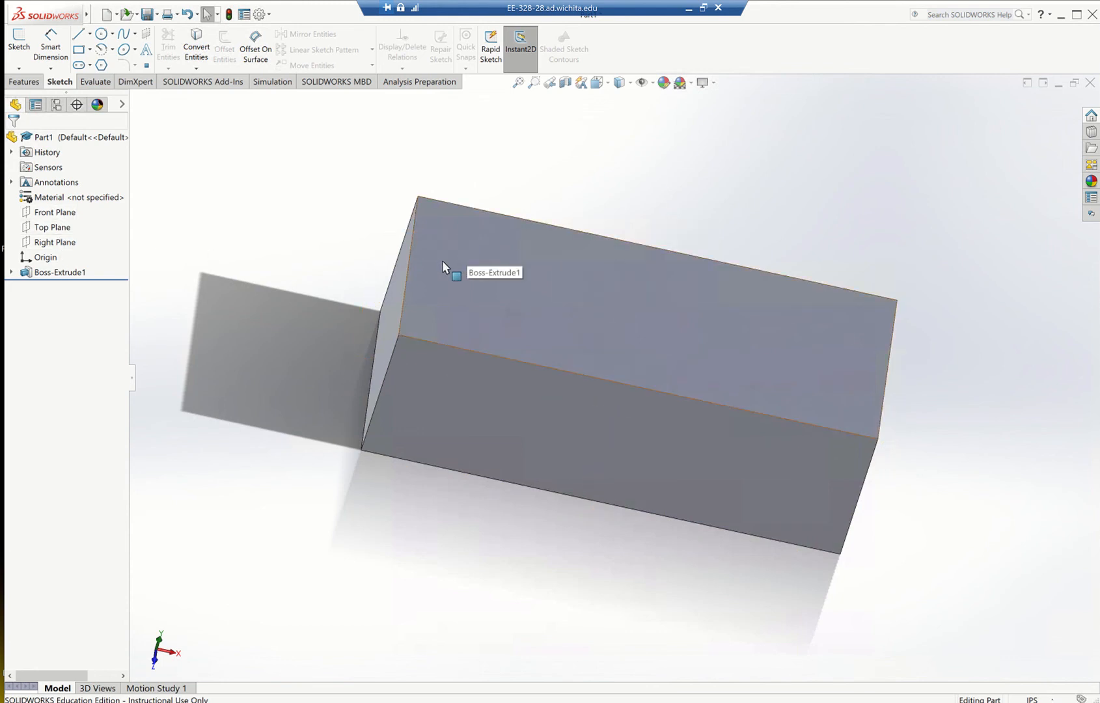
{"action": "left_click", "coordinate": [79, 52]}
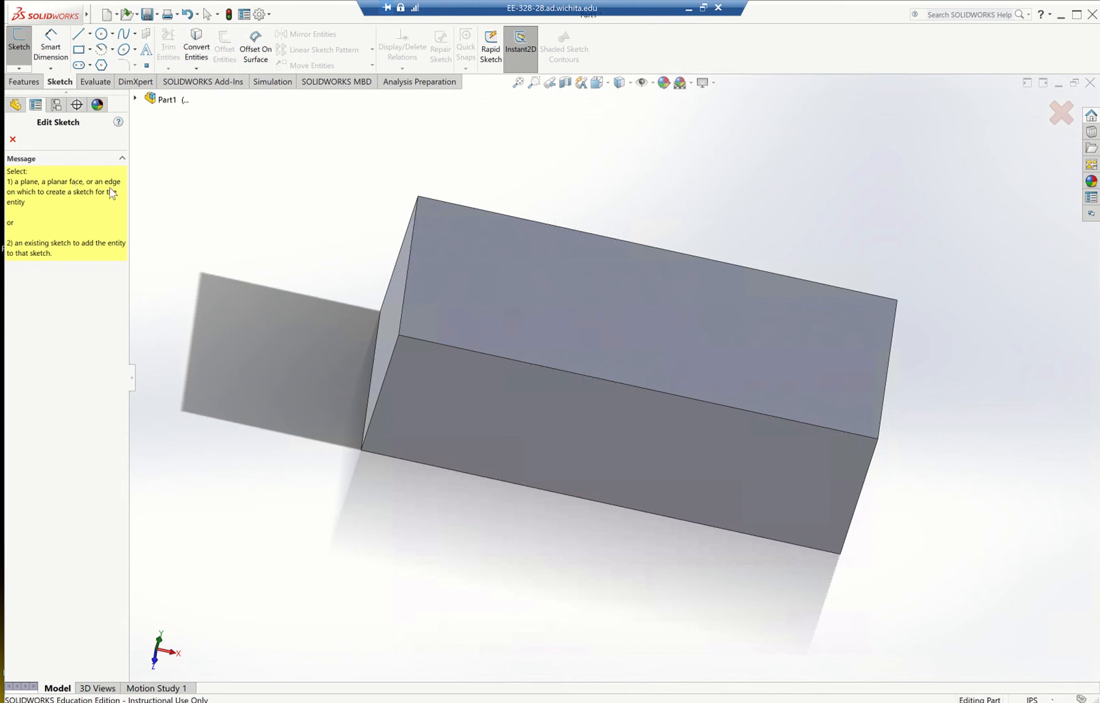
{"action": "left_click", "coordinate": [459, 270]}
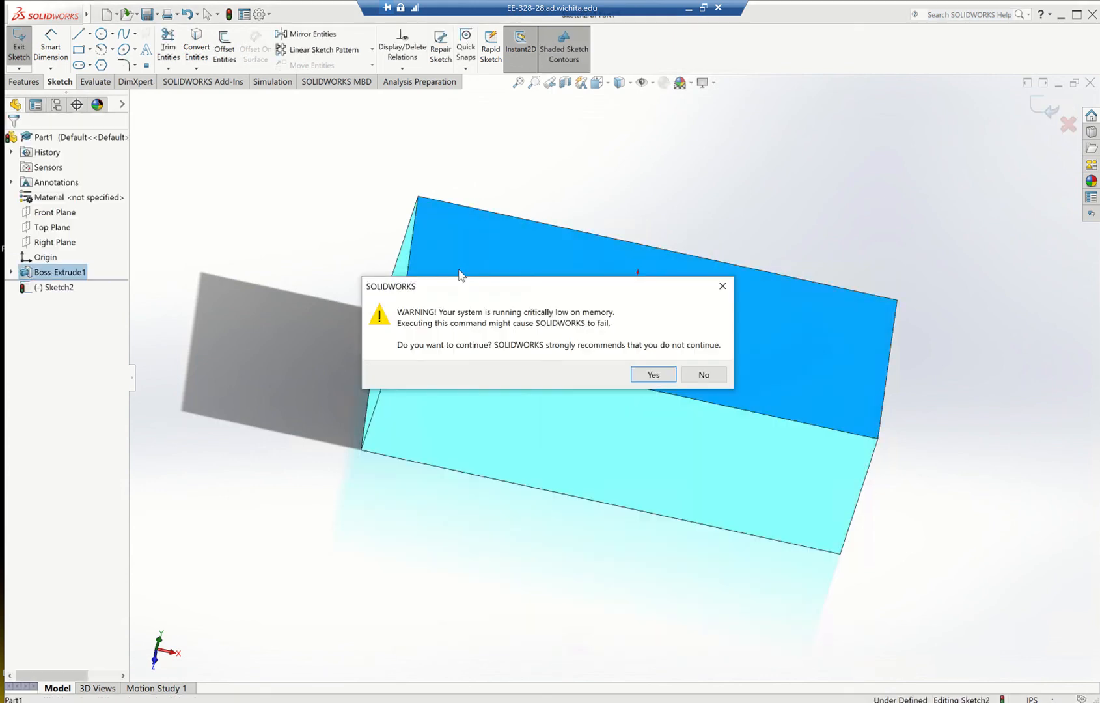
{"action": "left_click", "coordinate": [653, 375]}
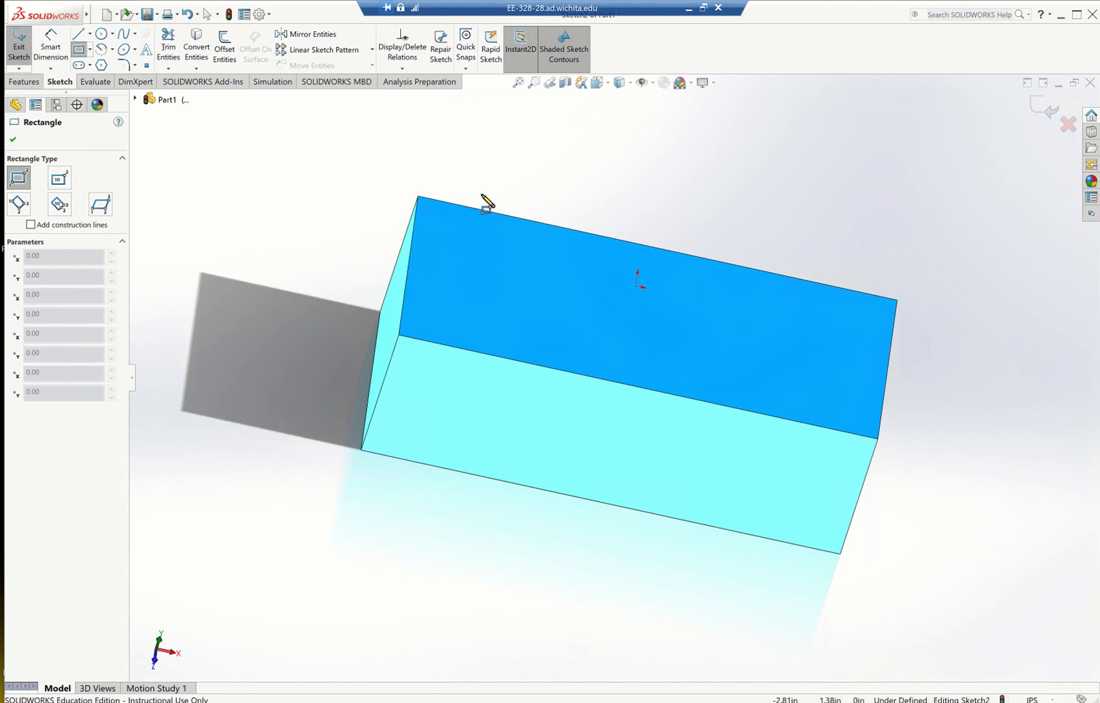
Draw a rectangle about 2.68 by 3 in from the top face's rear corner to its front long edge.
{"action": "scroll", "coordinate": [486, 207], "scroll_direction": "down", "scroll_amount": 2}
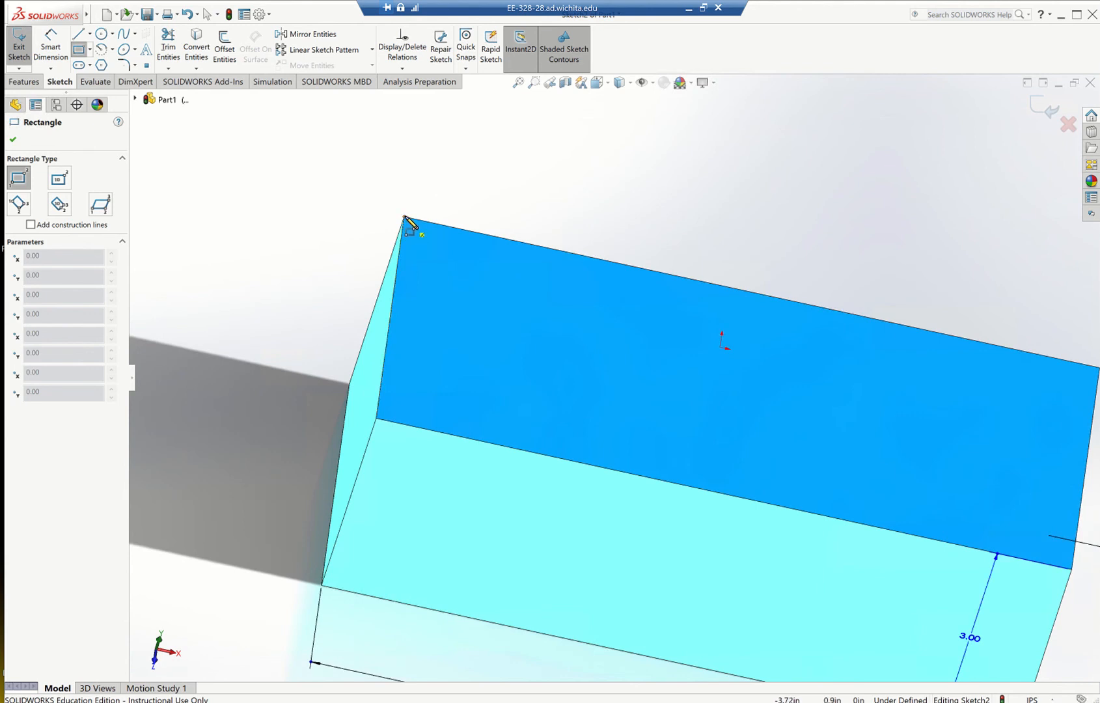
{"action": "scroll", "coordinate": [420, 231], "scroll_direction": "down", "scroll_amount": 1}
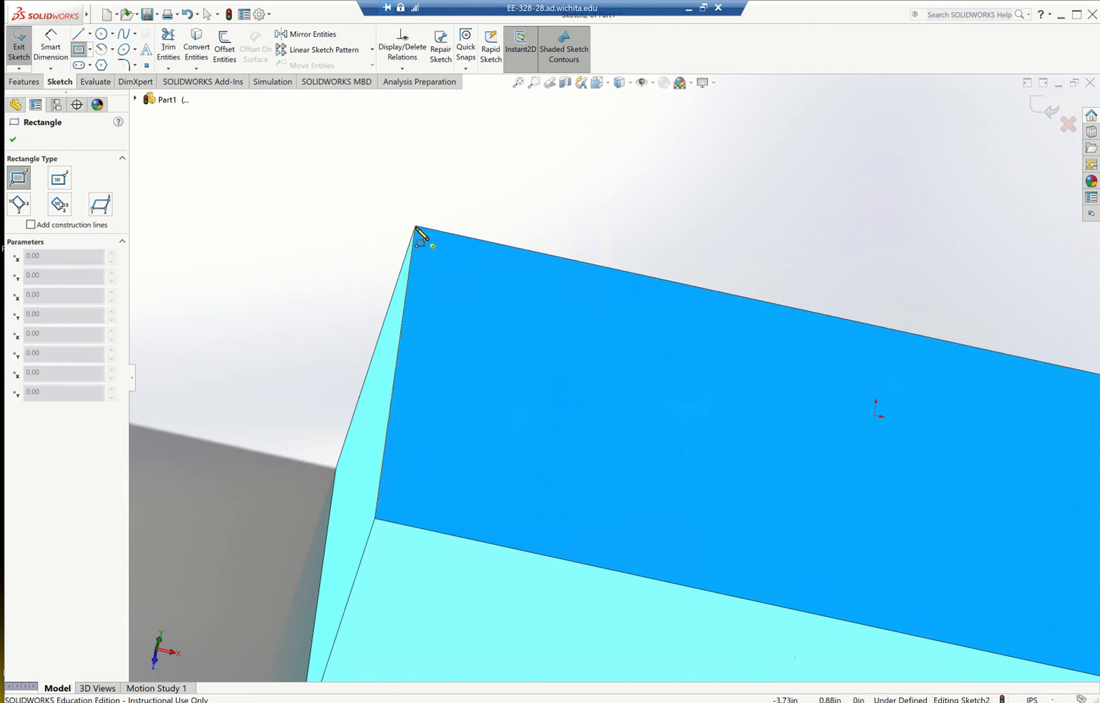
{"action": "scroll", "coordinate": [422, 235], "scroll_direction": "up", "scroll_amount": 3}
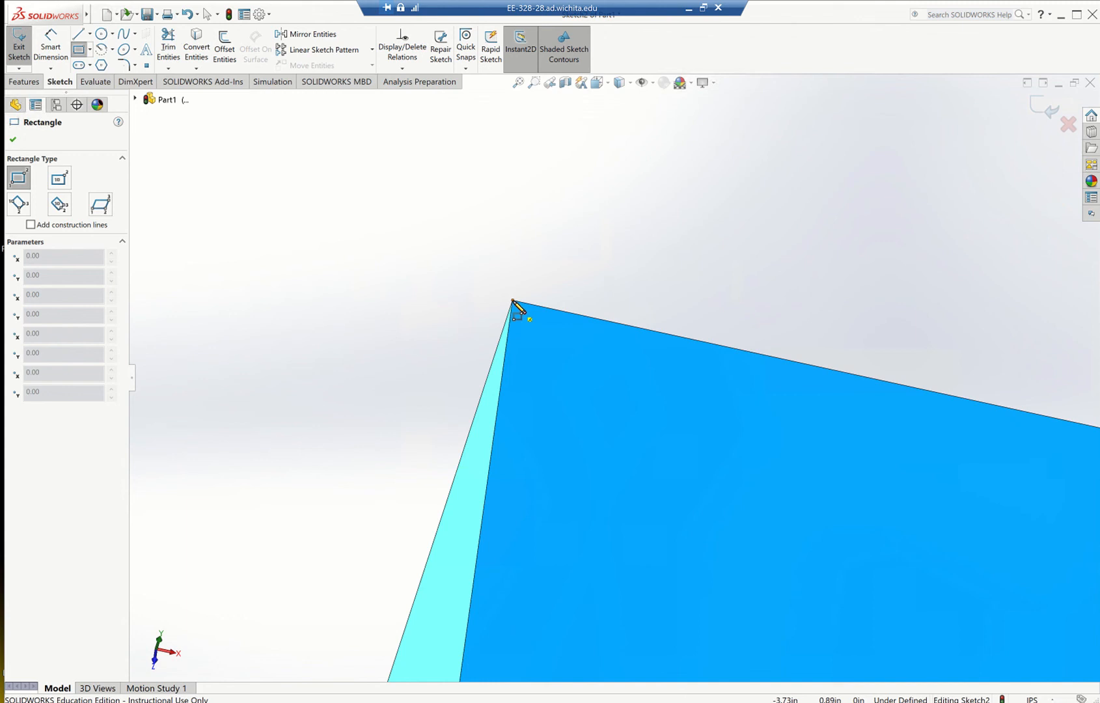
{"action": "left_click", "coordinate": [513, 301]}
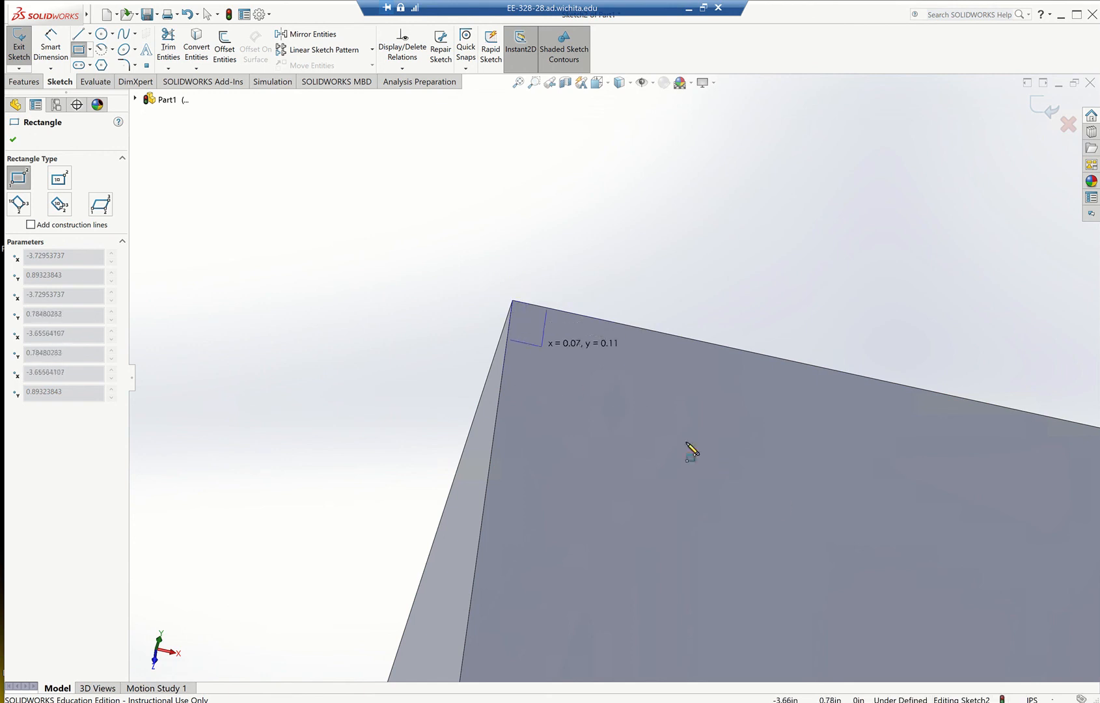
{"action": "scroll", "coordinate": [789, 504], "scroll_direction": "down", "scroll_amount": 1}
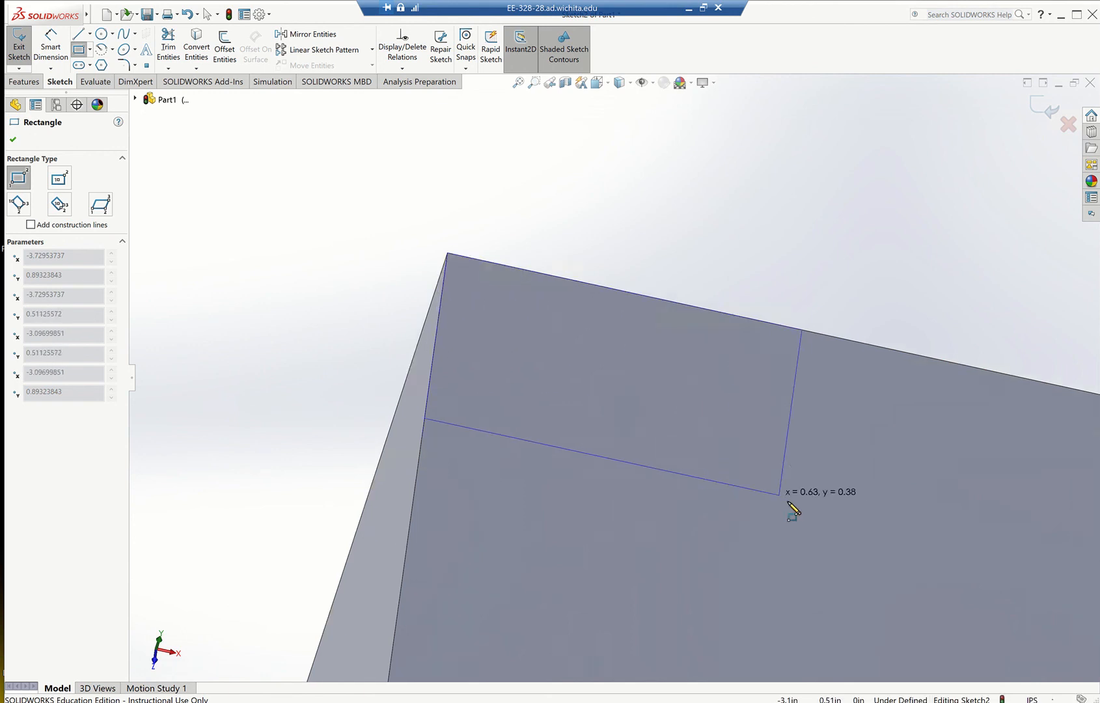
{"action": "scroll", "coordinate": [792, 511], "scroll_direction": "up", "scroll_amount": 2}
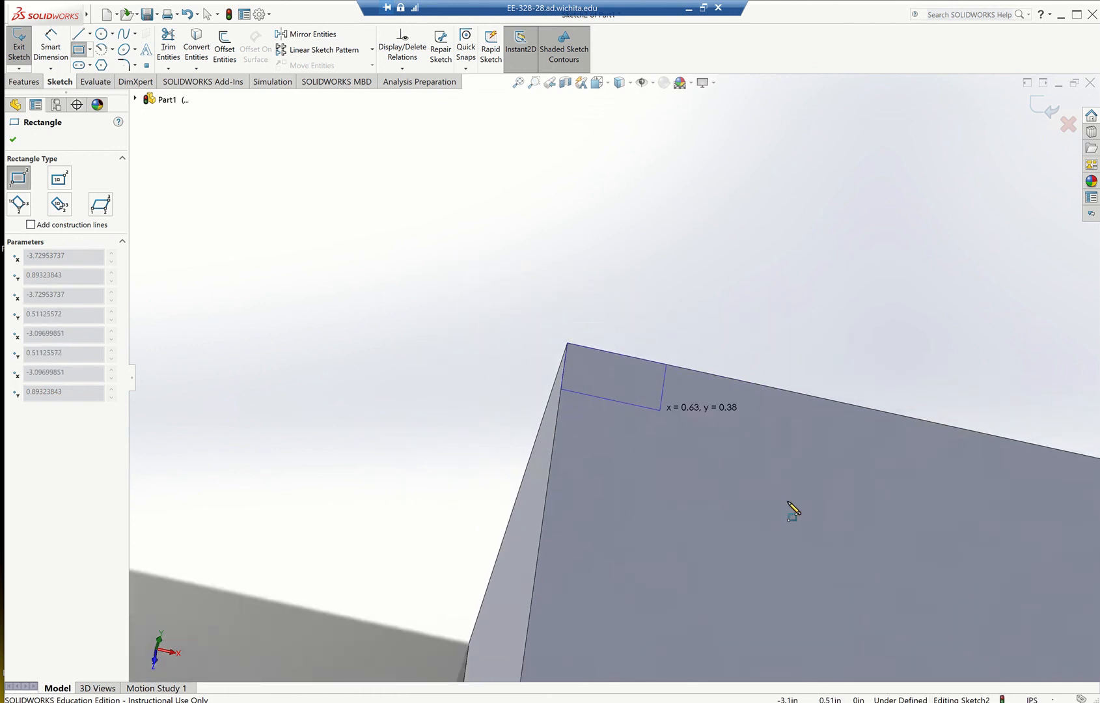
{"action": "scroll", "coordinate": [792, 511], "scroll_direction": "up", "scroll_amount": 2}
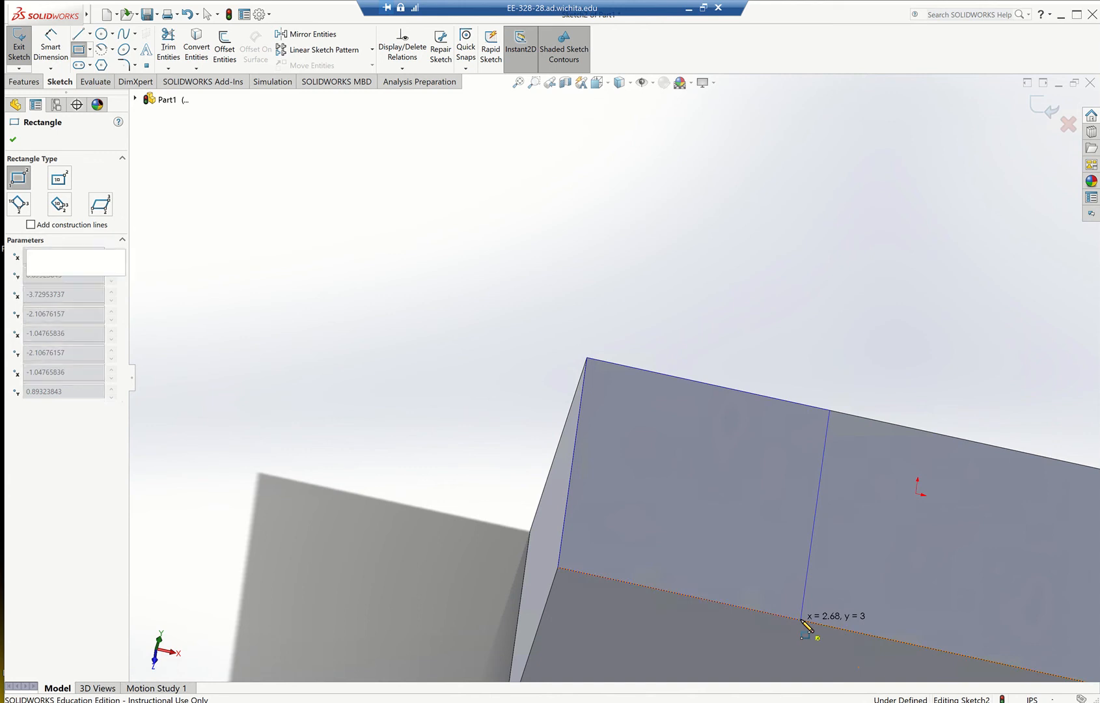
{"action": "left_click", "coordinate": [801, 620]}
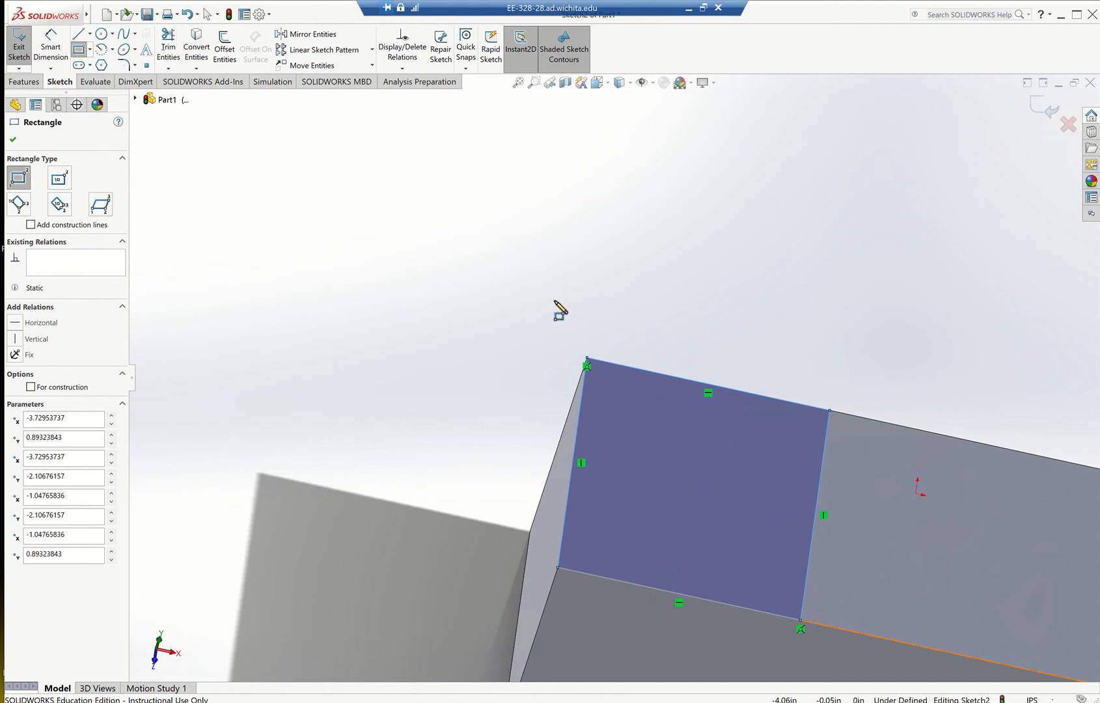
Dimension the rectangle's side along the block's length to 4.32 in, as in the practice drawing, and exit the sketch.
{"action": "left_click", "coordinate": [688, 9]}
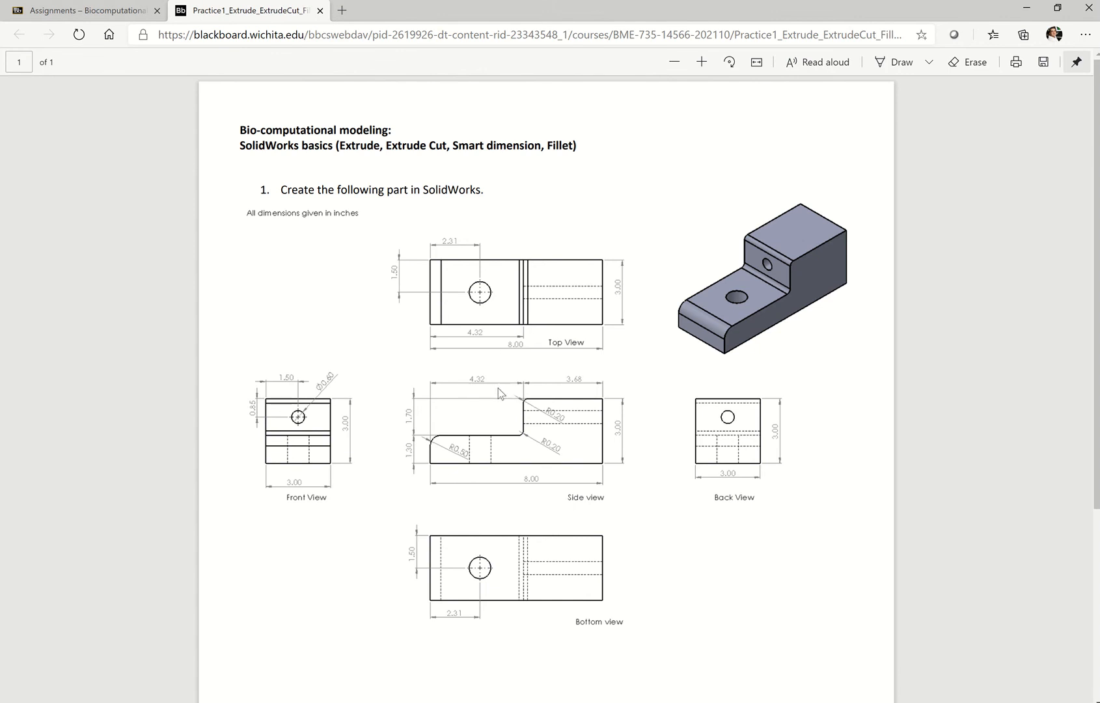
{"action": "left_click", "coordinate": [670, 697]}
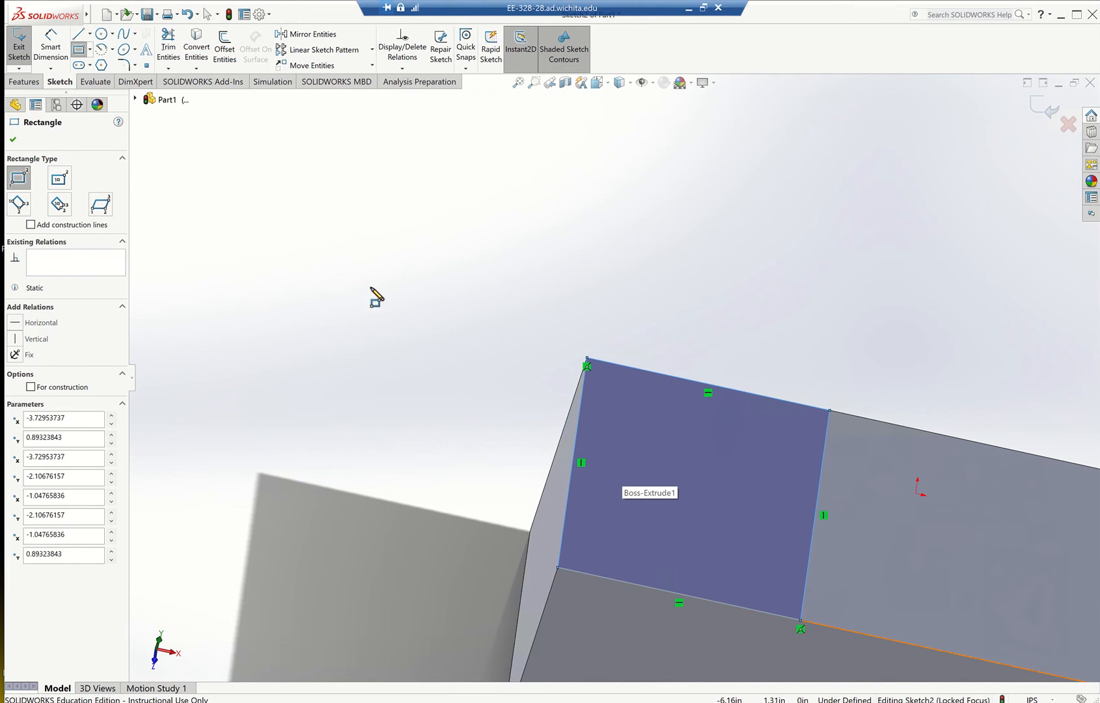
{"action": "left_click", "coordinate": [51, 51]}
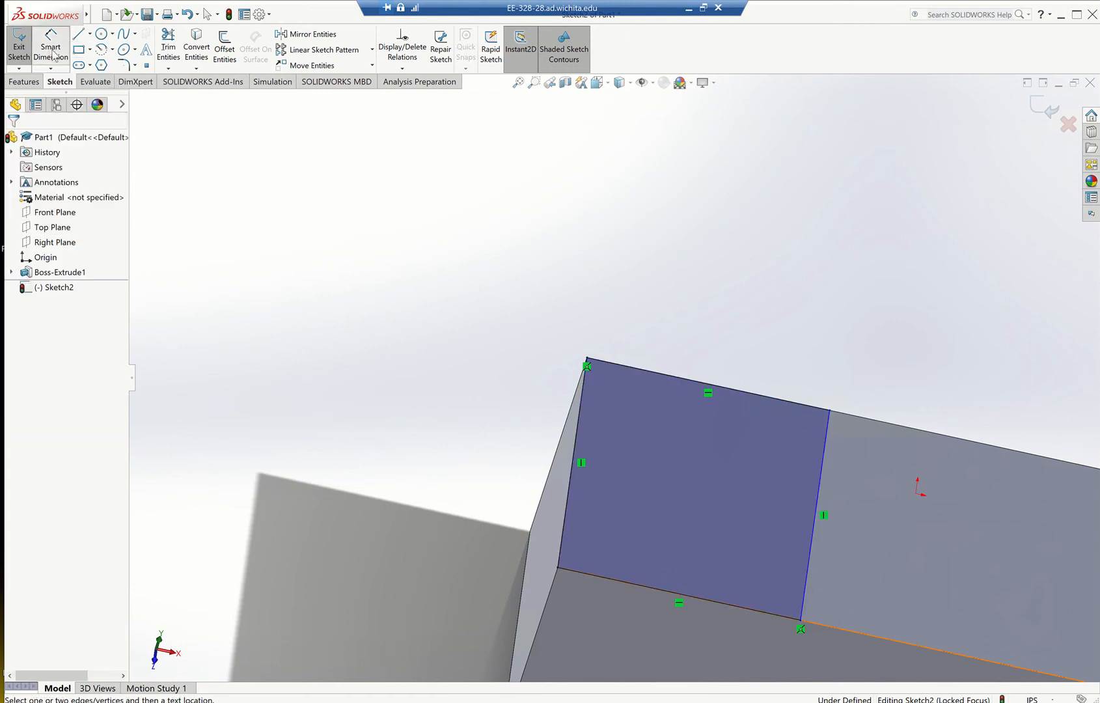
{"action": "left_click", "coordinate": [659, 376]}
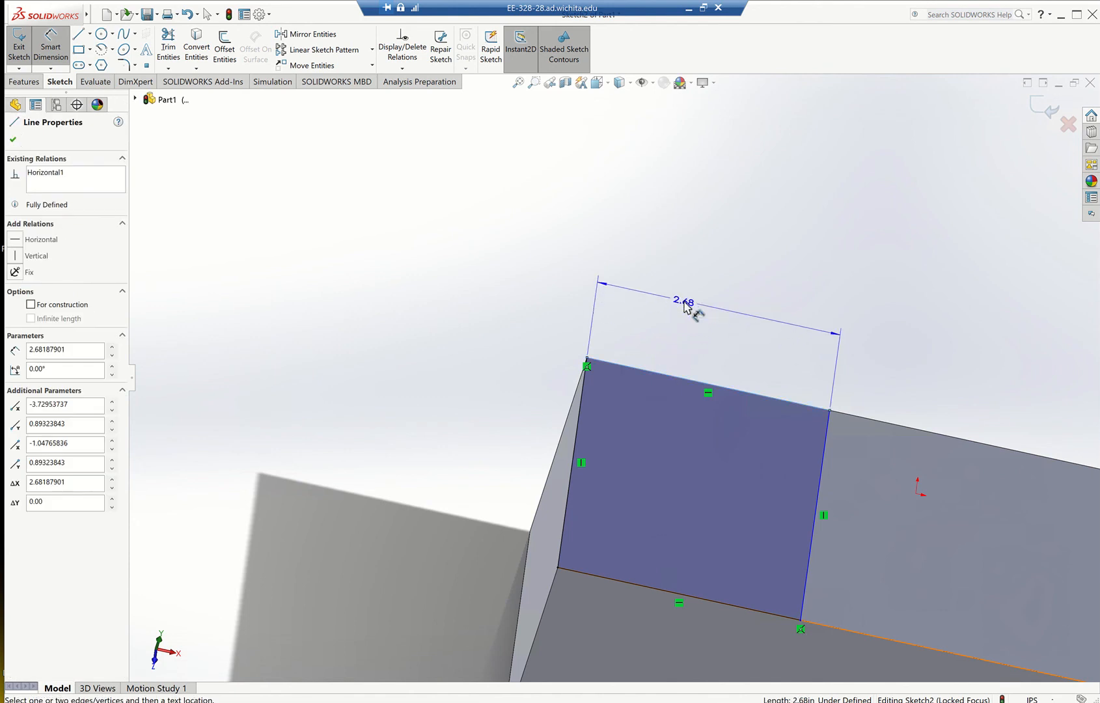
{"action": "left_click", "coordinate": [683, 311]}
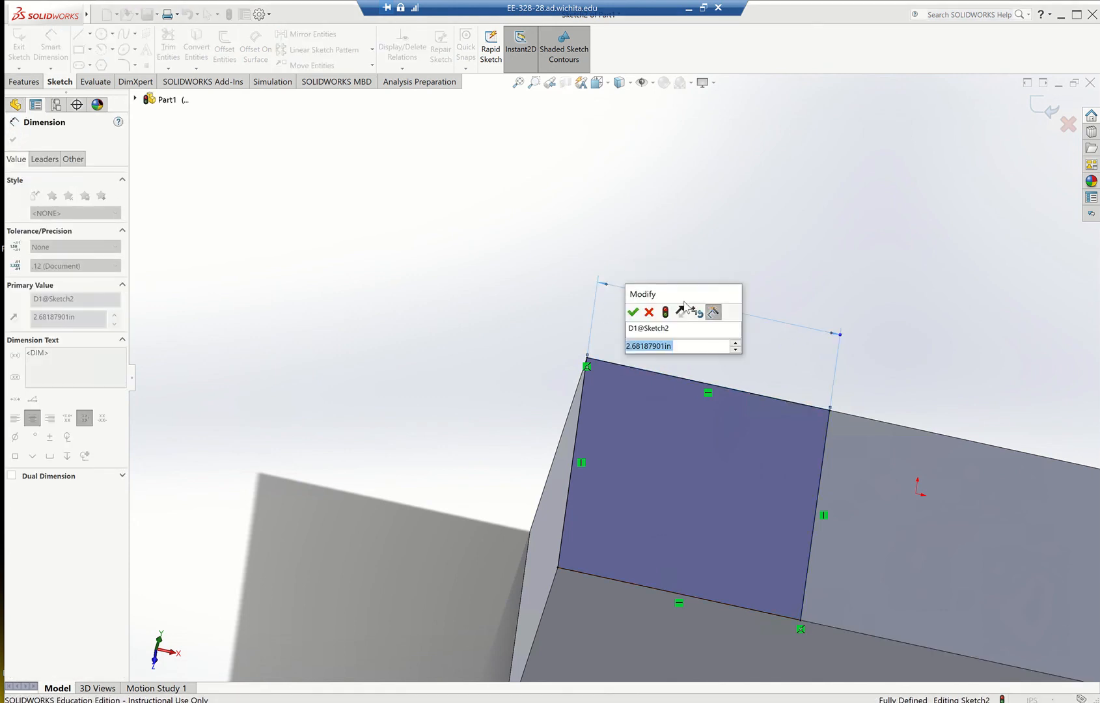
{"action": "type", "text": "4.32"}
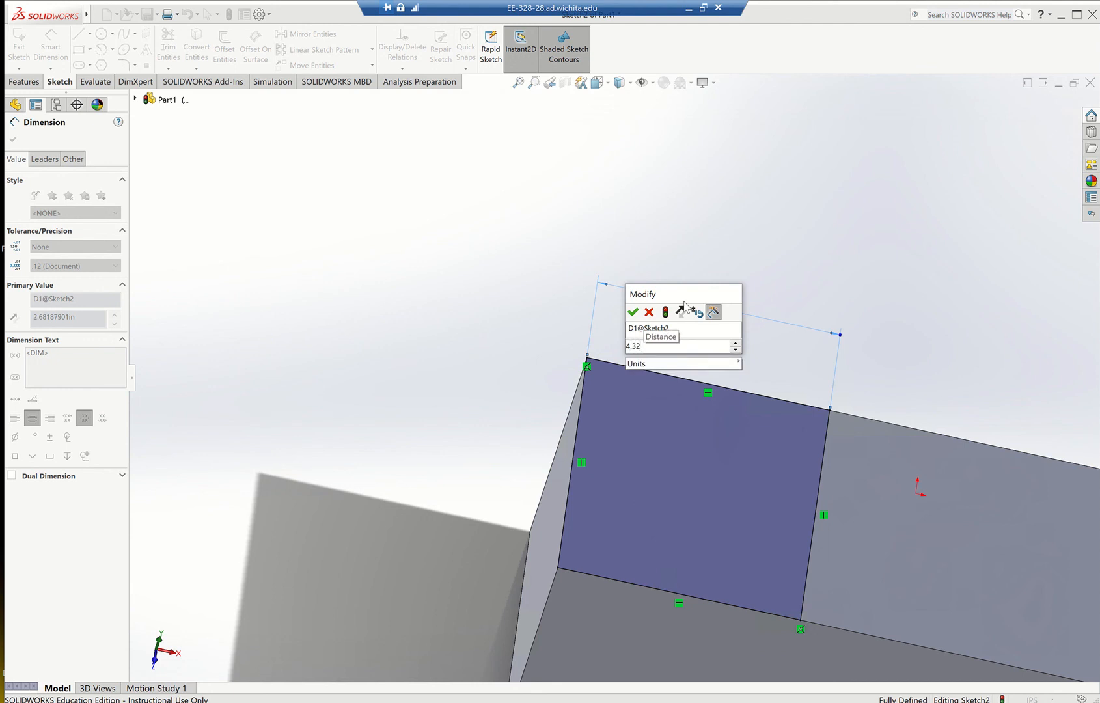
{"action": "key", "text": "Return"}
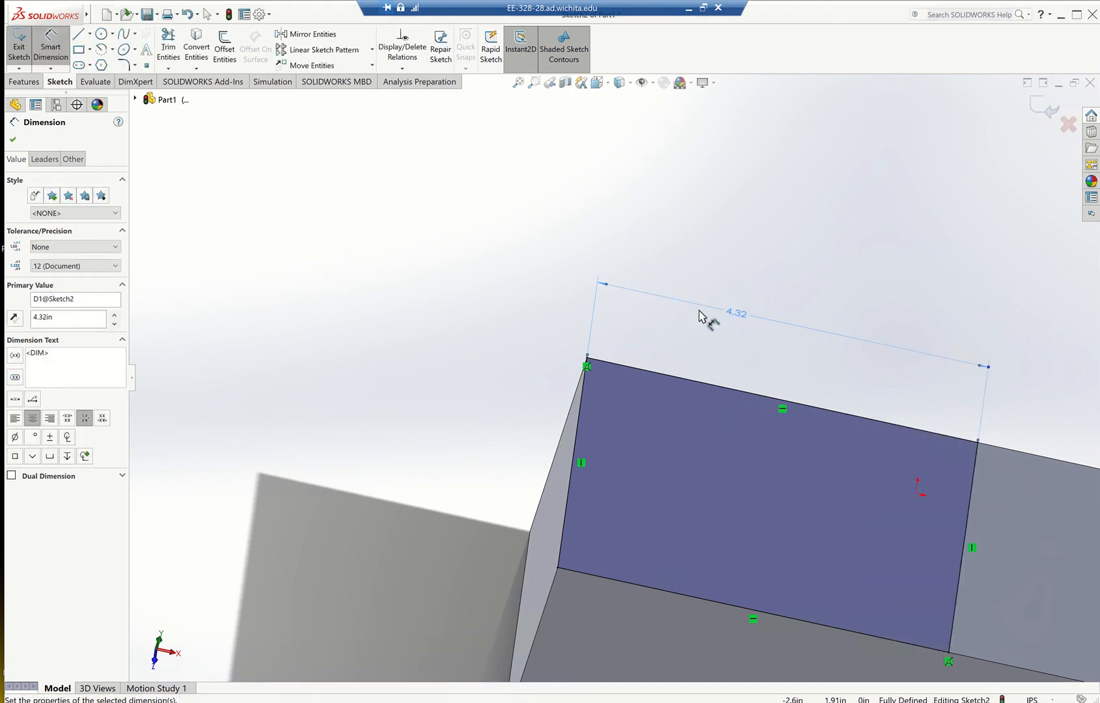
{"action": "scroll", "coordinate": [701, 316], "scroll_direction": "up", "scroll_amount": 4}
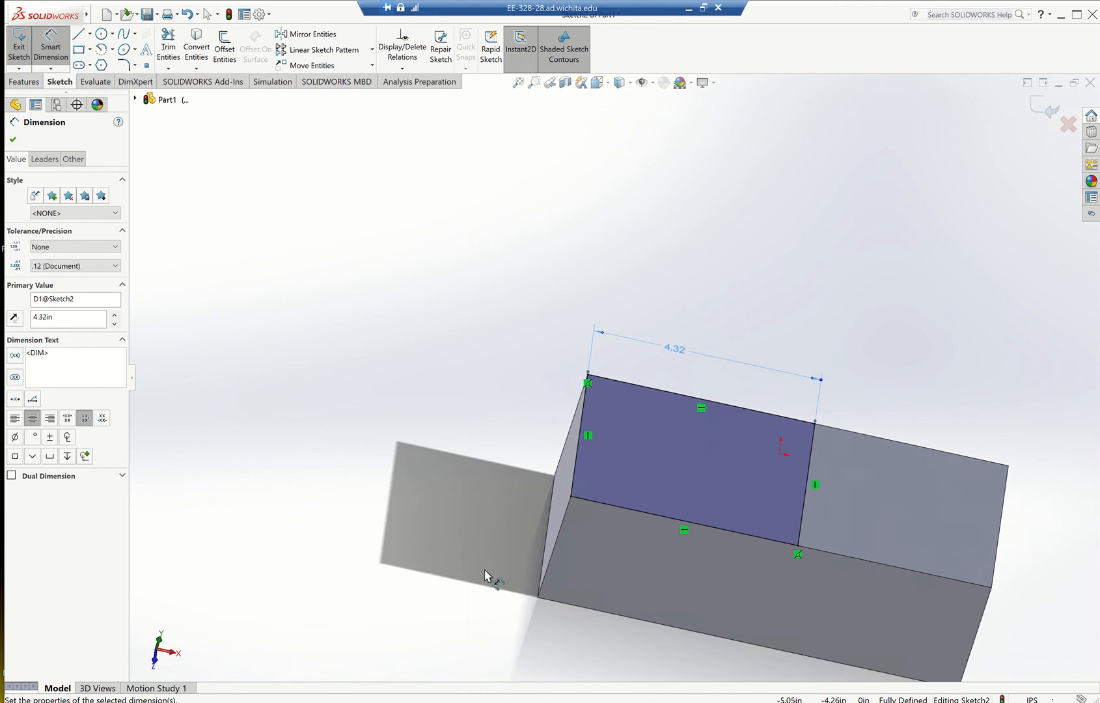
{"action": "middle_click_drag", "start_coordinate": [474, 574], "coordinate": [461, 500]}
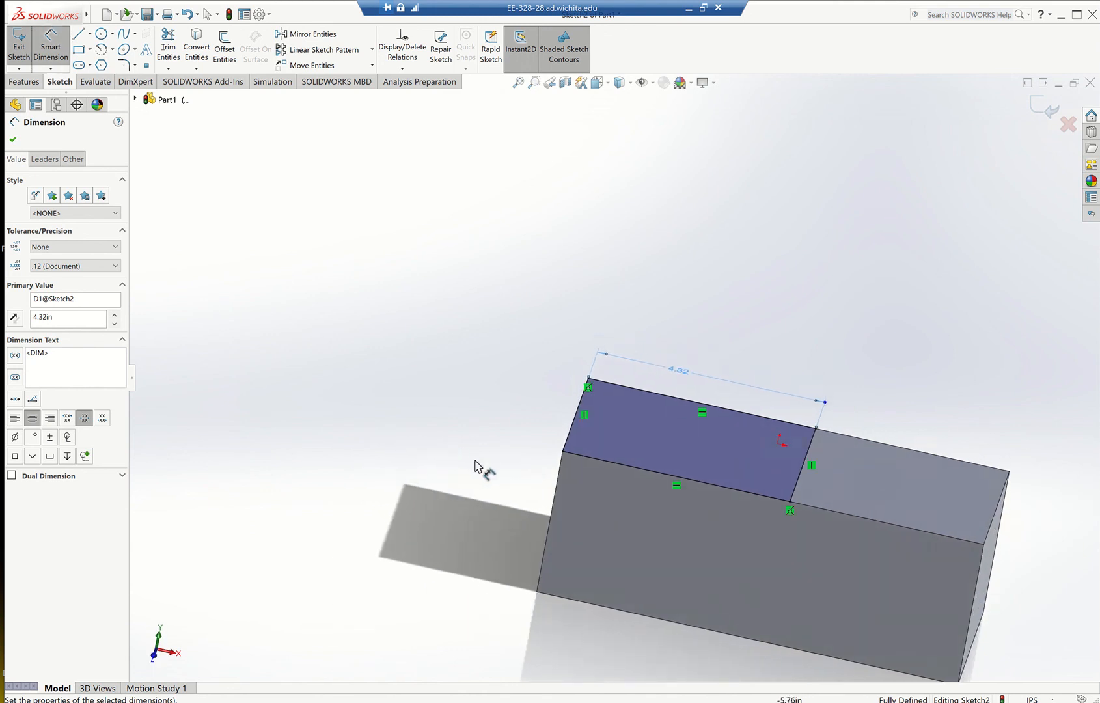
{"action": "left_click", "coordinate": [11, 142]}
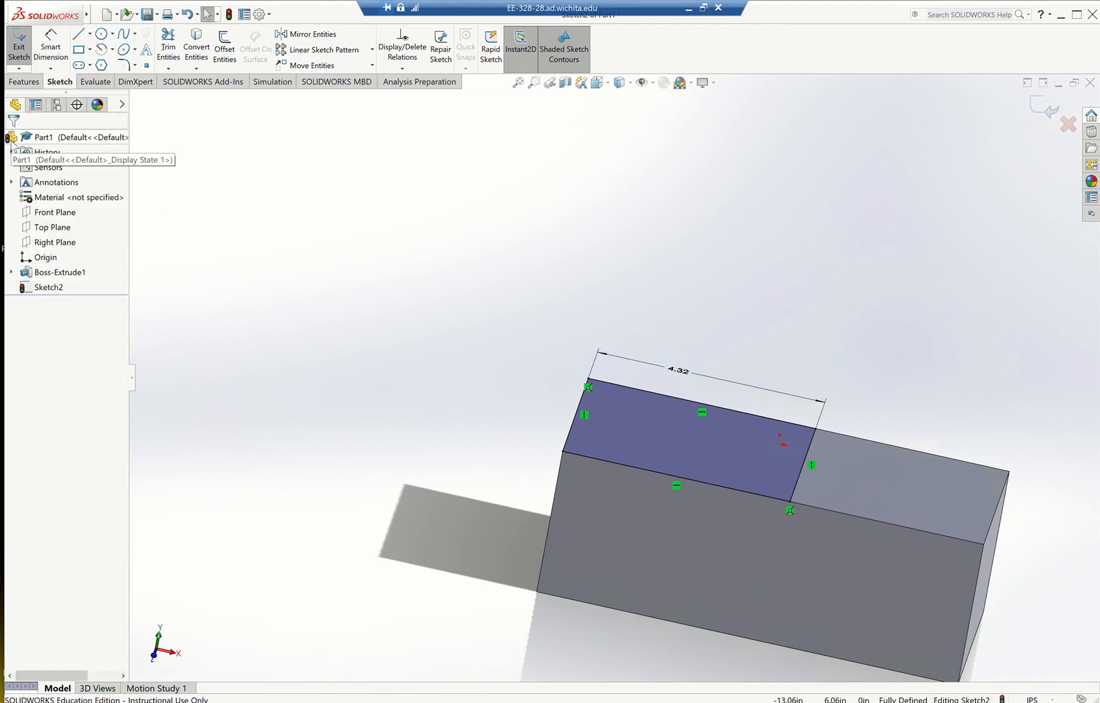
{"action": "left_click", "coordinate": [16, 47]}
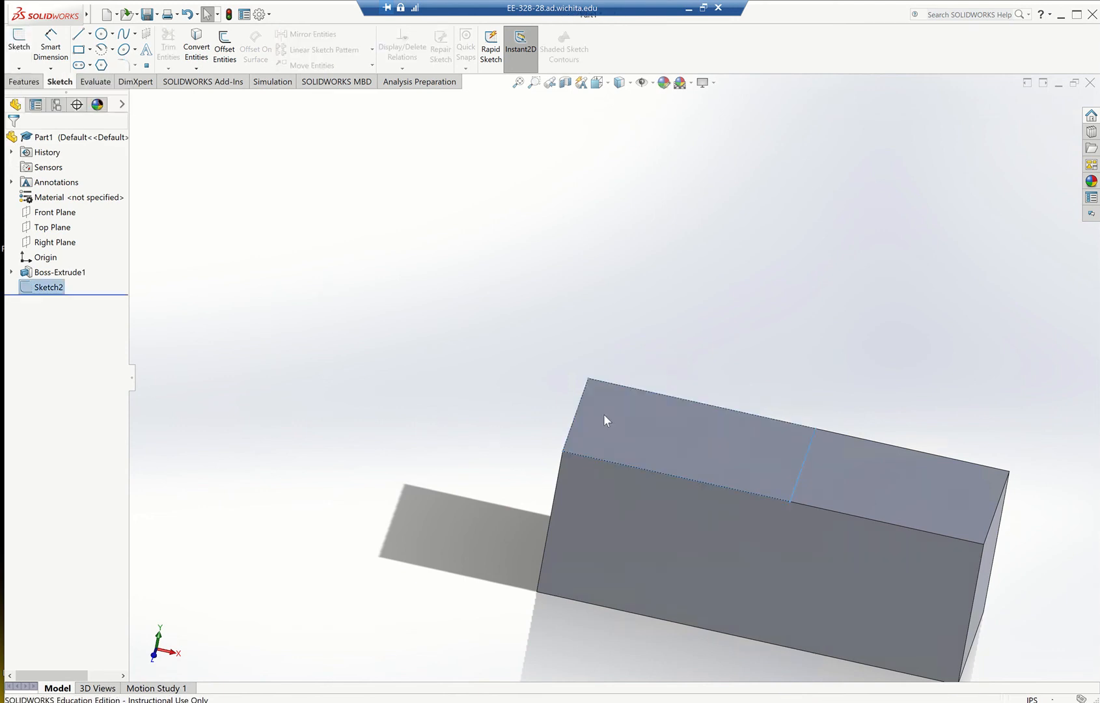
Start an Extruded Cut from the new rectangle sketch and consult the practice drawing's side view for the cut depth.
{"action": "left_click", "coordinate": [50, 288]}
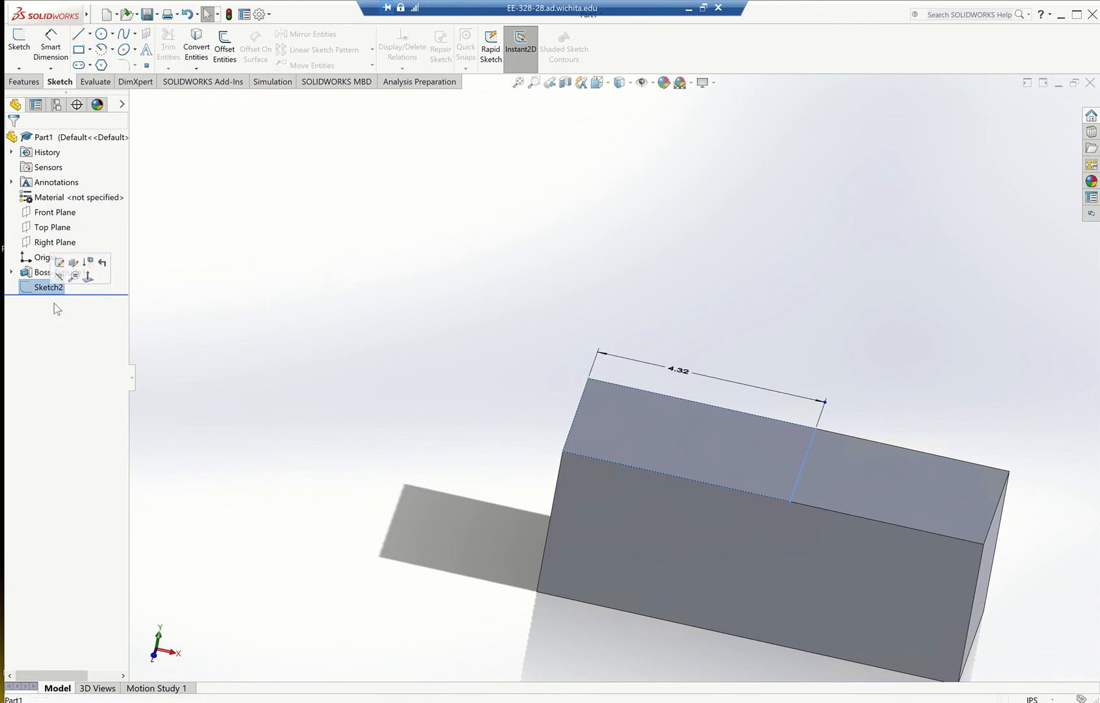
{"action": "left_click", "coordinate": [56, 326]}
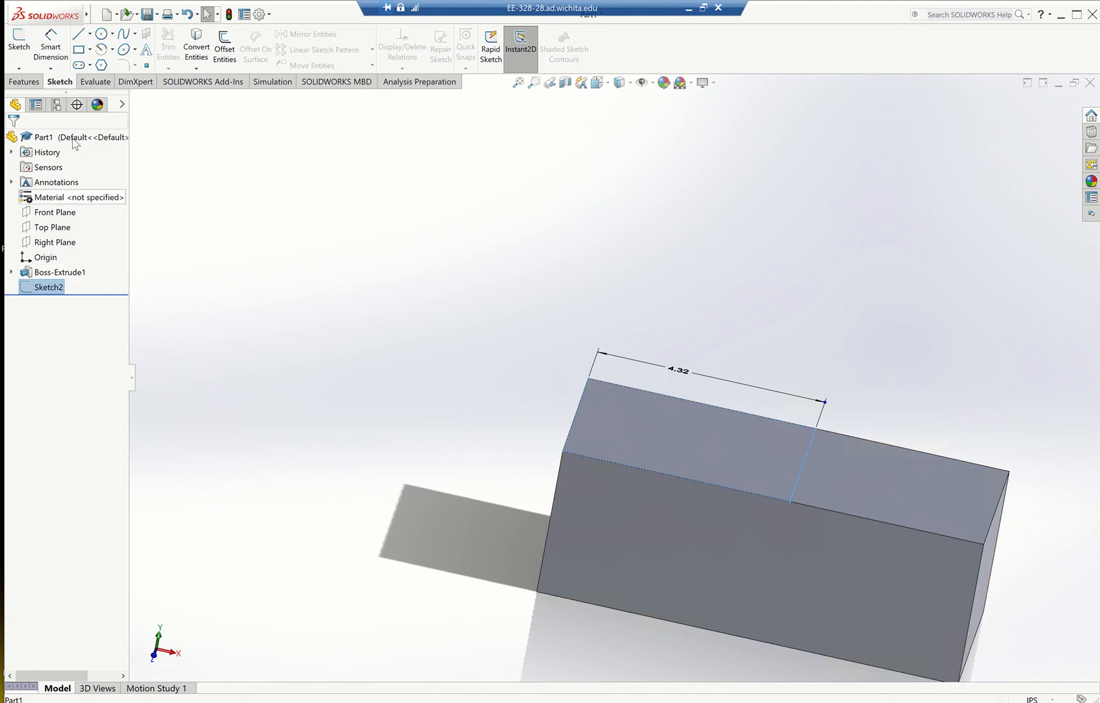
{"action": "left_click", "coordinate": [32, 86]}
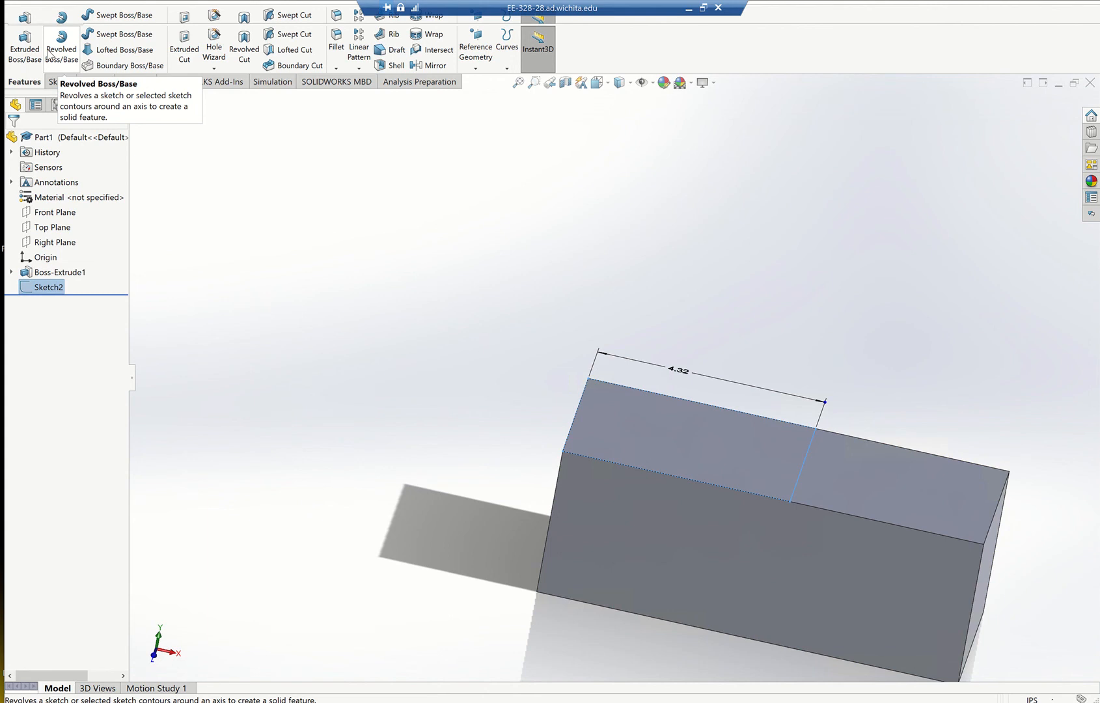
{"action": "left_click", "coordinate": [194, 64]}
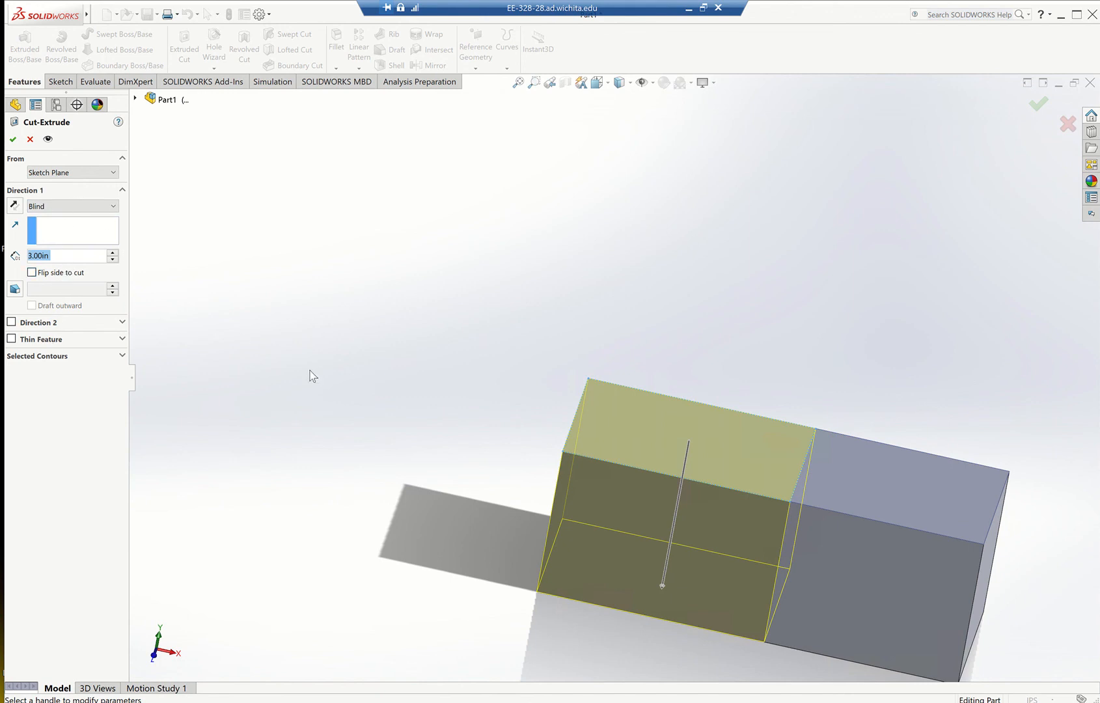
{"action": "left_click", "coordinate": [688, 10]}
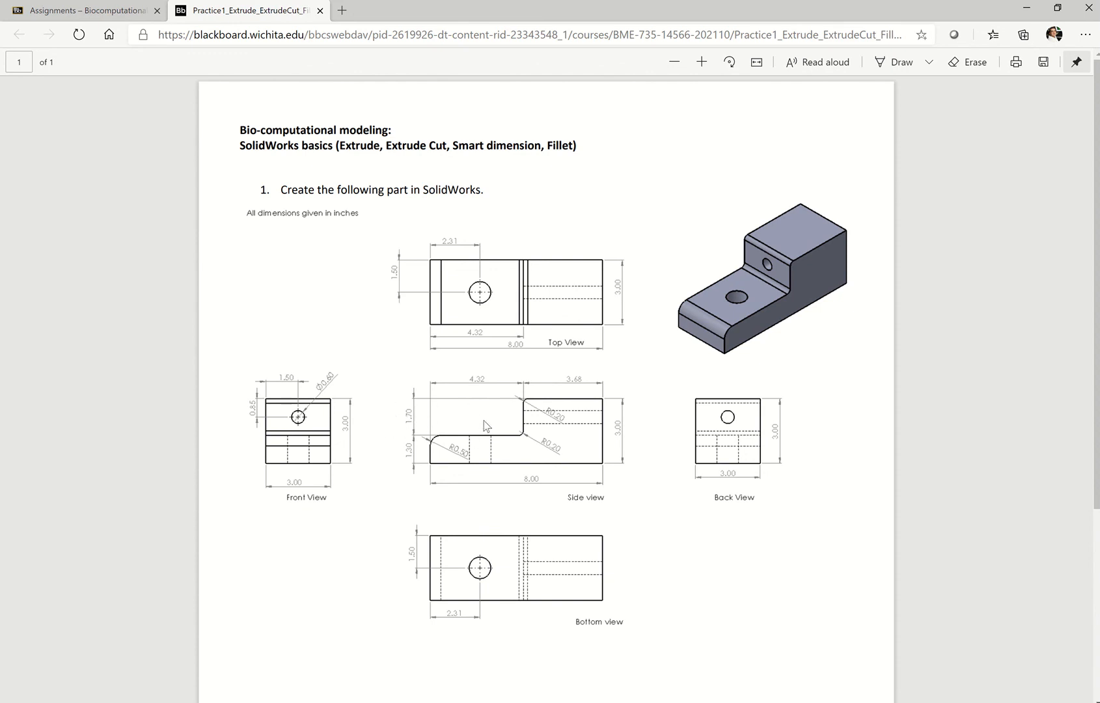
{"action": "left_click", "coordinate": [748, 702]}
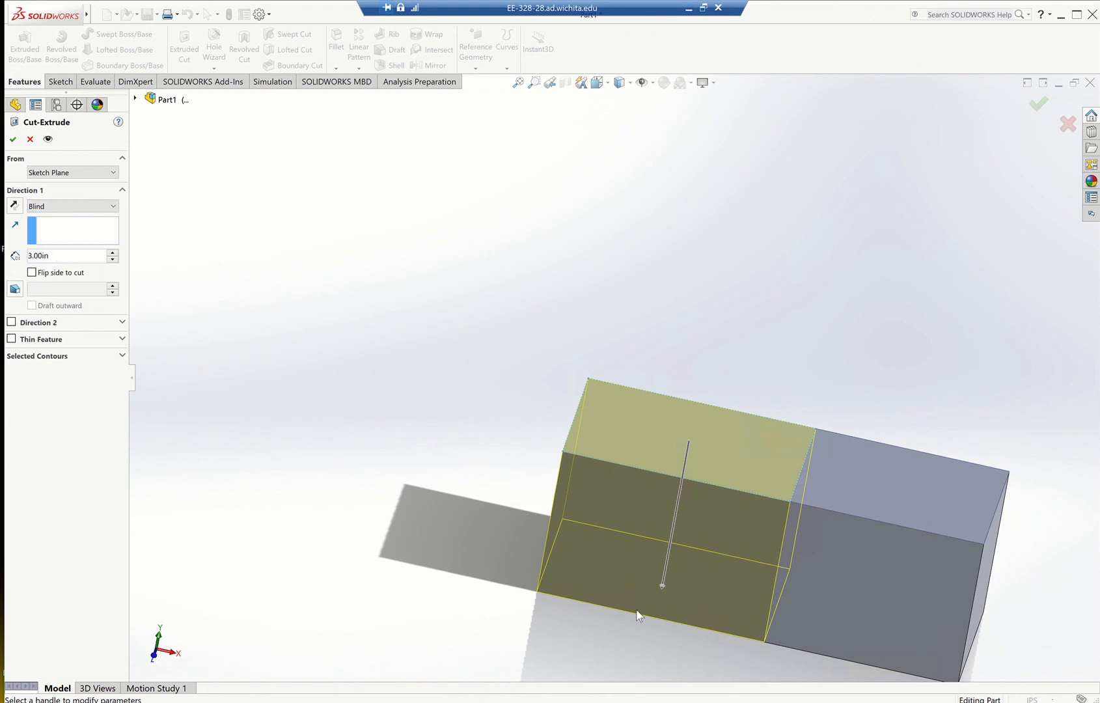
Try Through All as the cut's end condition, and restore it to Blind.
{"action": "left_click", "coordinate": [66, 207]}
{"action": "left_click", "coordinate": [64, 228]}
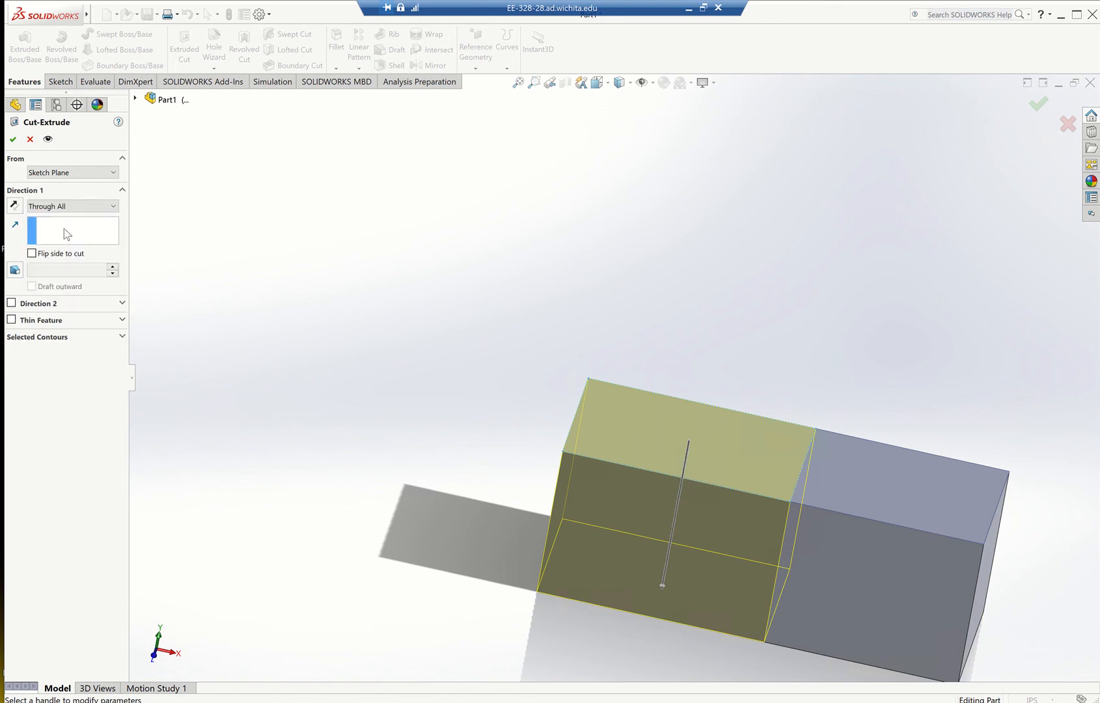
{"action": "left_click", "coordinate": [77, 207]}
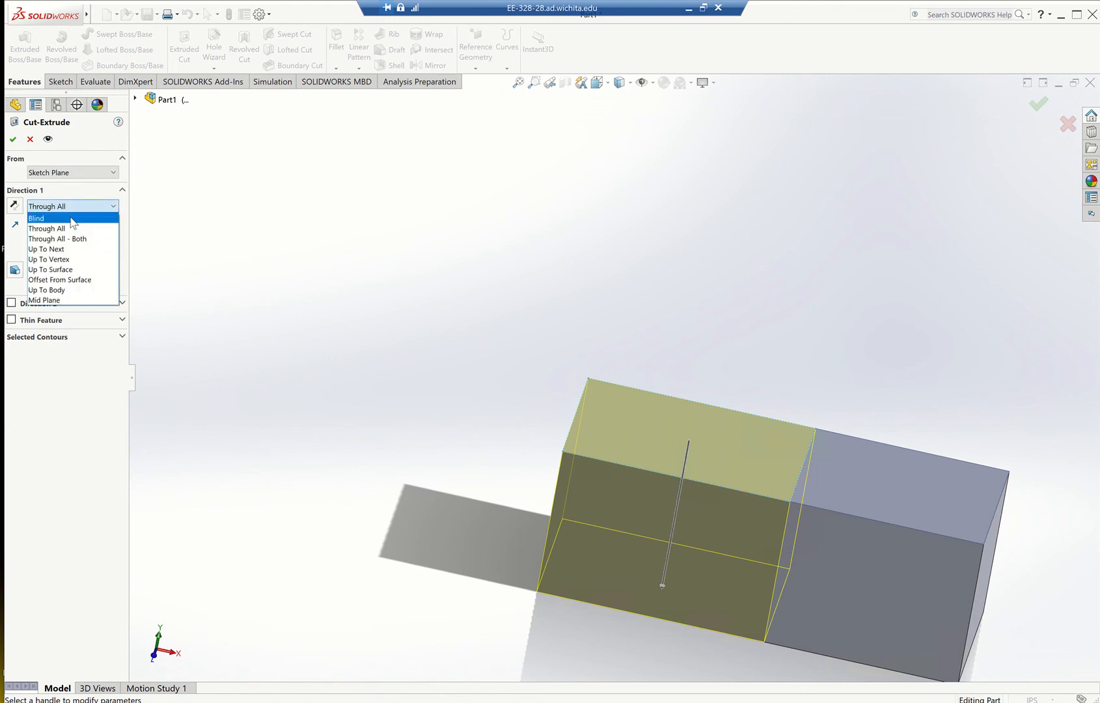
{"action": "left_click", "coordinate": [71, 220]}
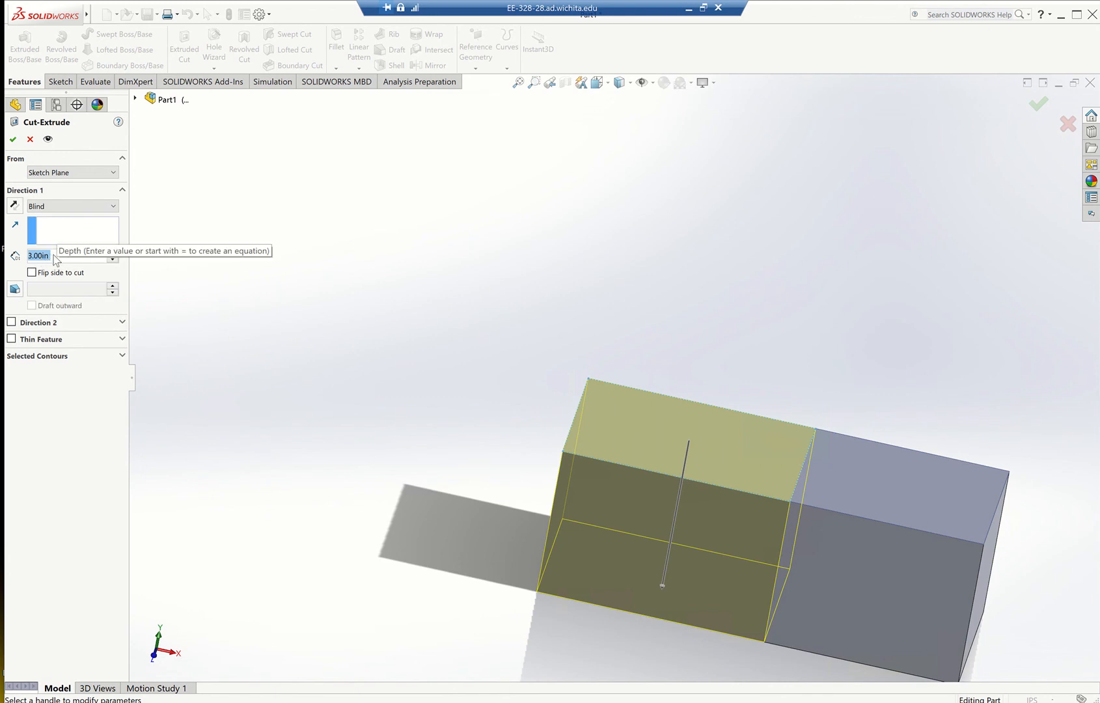
Set the blind cut depth to 1.72 in and check it against the practice drawing's side view.
{"action": "type", "text": "1."}
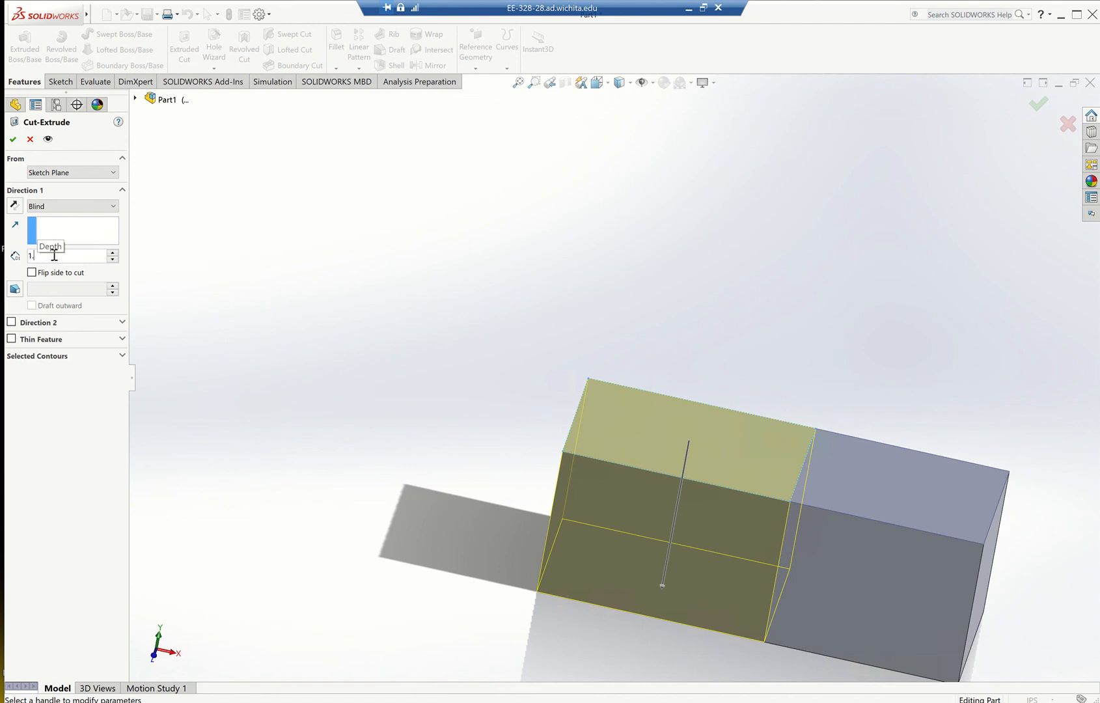
{"action": "type", "text": "72"}
{"action": "left_click", "coordinate": [688, 9]}
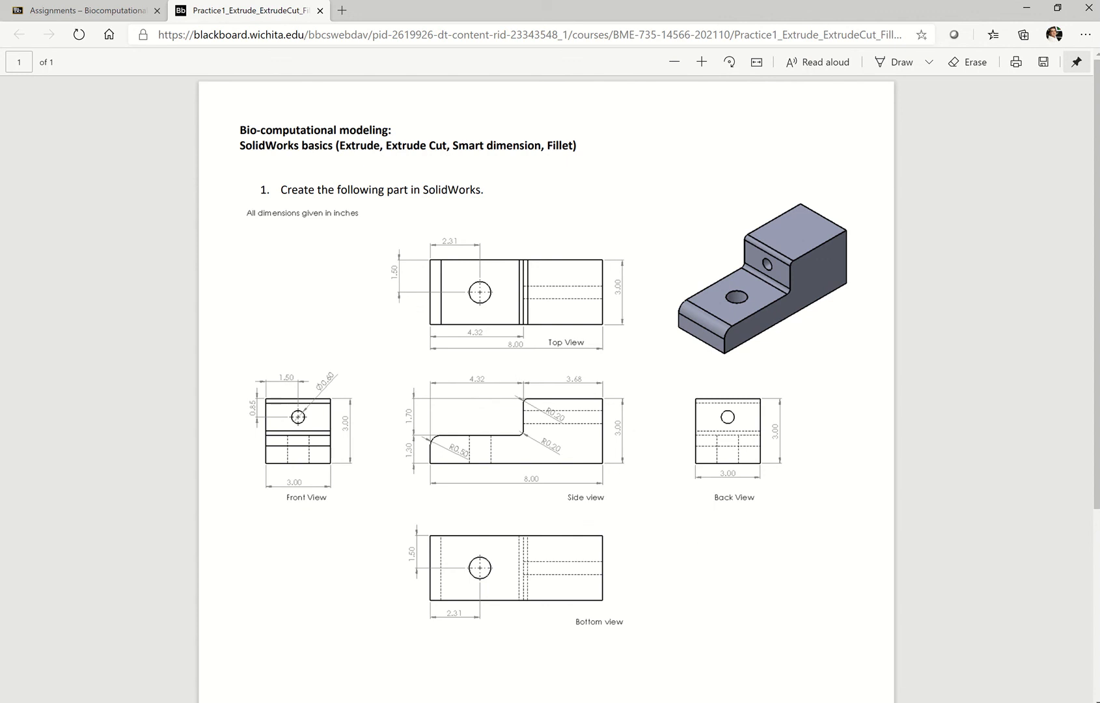
{"action": "key", "text": "alt+Tab"}
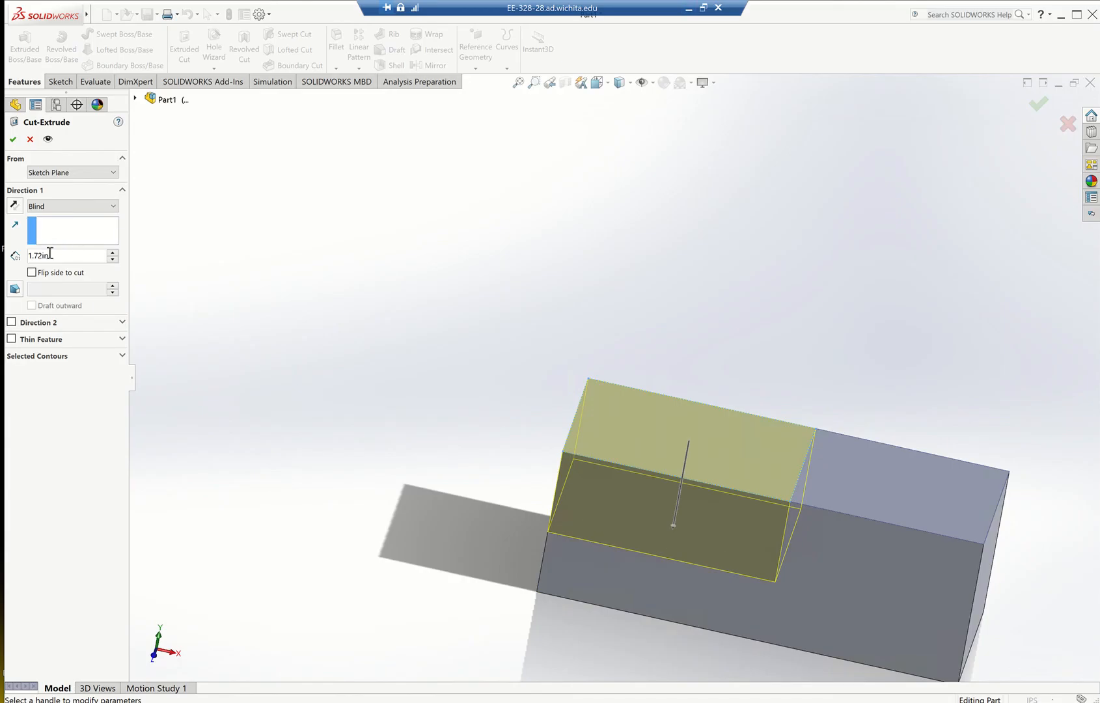
Set the blind cut depth to 1.70 in, as in the practice drawing, and complete the Extruded Cut.
{"action": "left_click", "coordinate": [43, 255]}
{"action": "key", "text": "BackSpace"}
{"action": "type", "text": "0"}
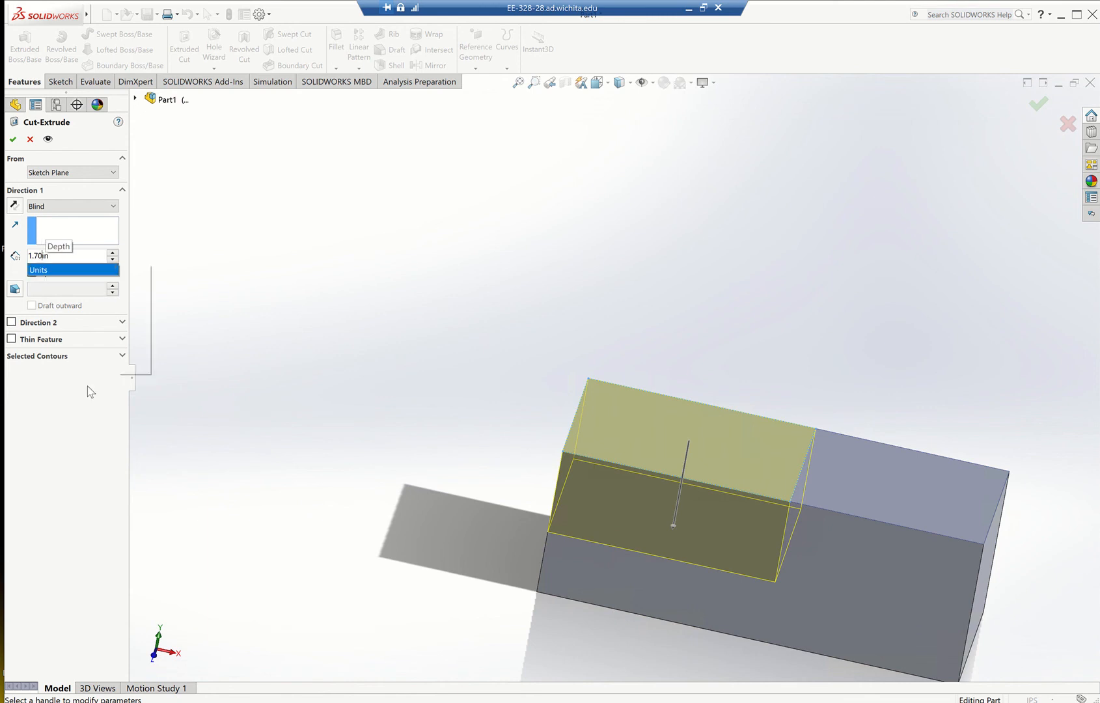
{"action": "left_click", "coordinate": [74, 434]}
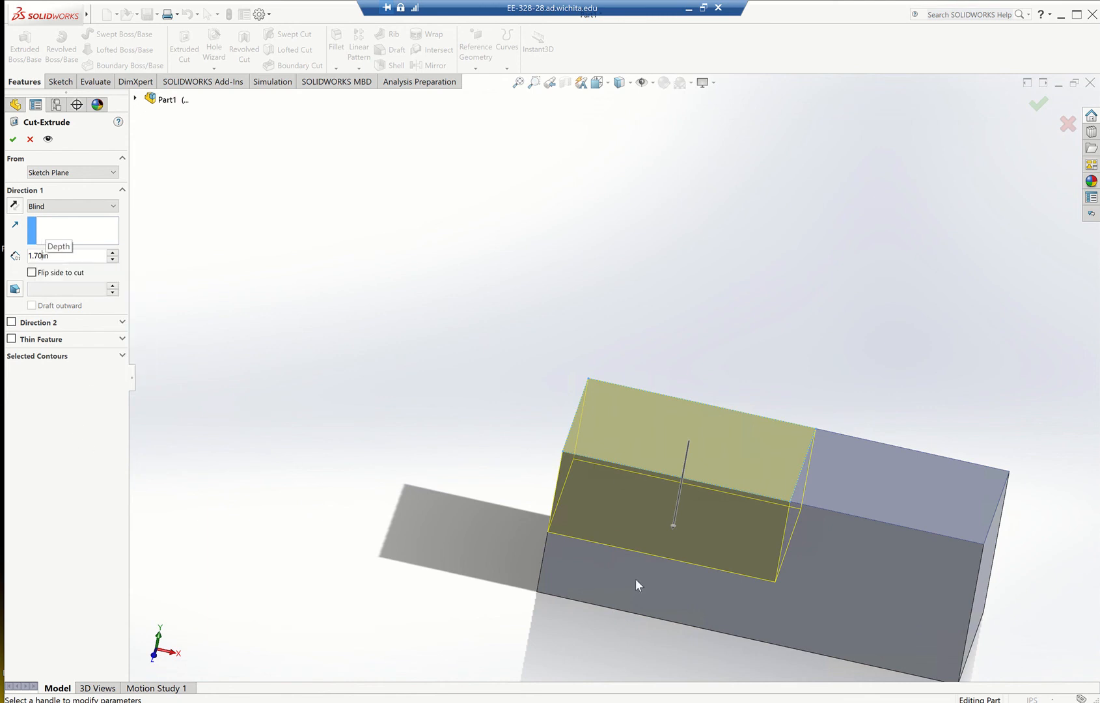
{"action": "scroll", "coordinate": [835, 593], "scroll_direction": "up", "scroll_amount": 2}
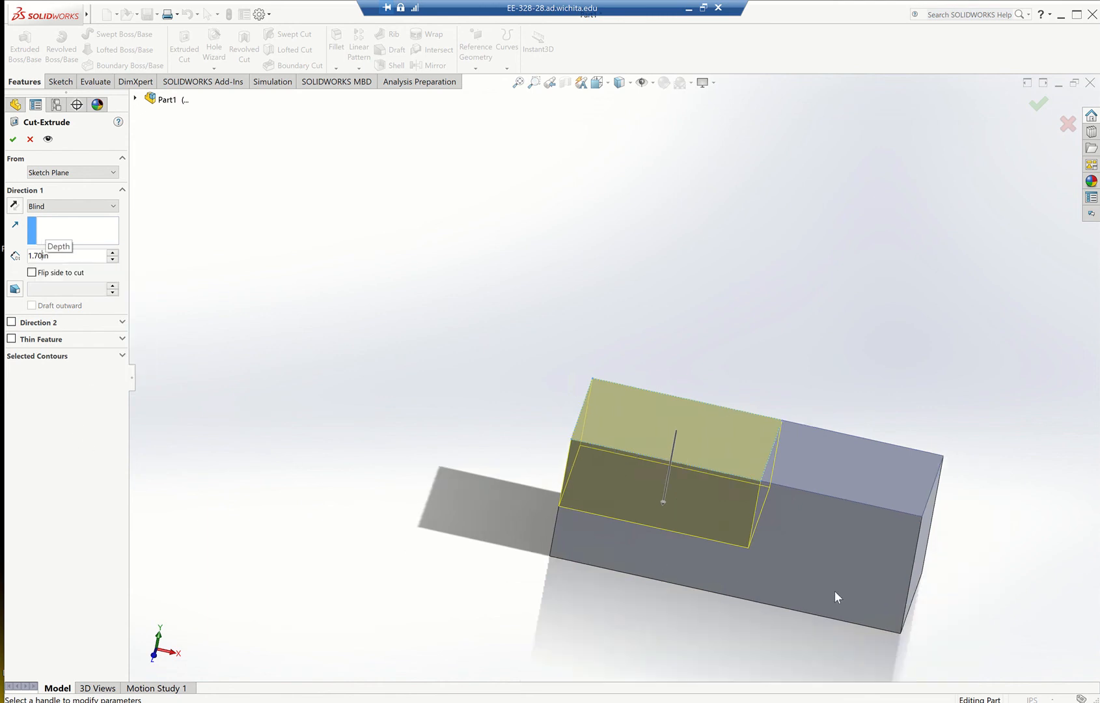
{"action": "scroll", "coordinate": [834, 590], "scroll_direction": "up", "scroll_amount": 2}
{"action": "scroll", "coordinate": [833, 544], "scroll_direction": "down", "scroll_amount": 3}
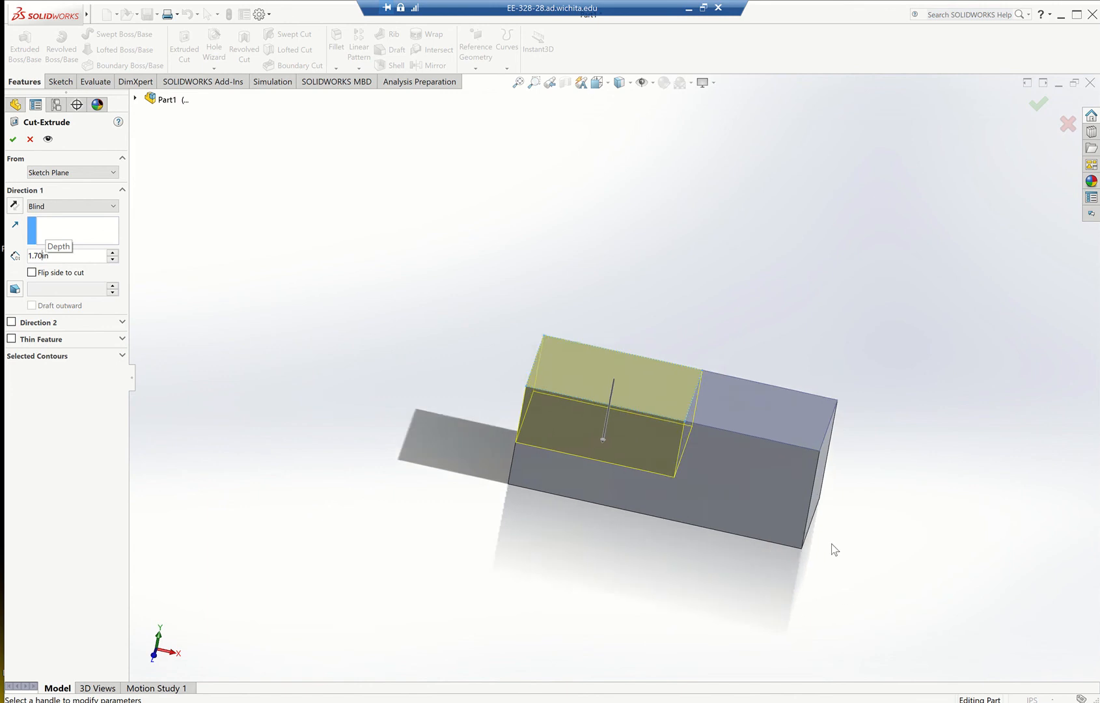
{"action": "mouse_move", "coordinate": [516, 440]}
{"action": "middle_mouse_down"}
{"action": "mouse_move", "coordinate": [484, 531]}
{"action": "mouse_move", "coordinate": [504, 457]}
{"action": "mouse_move", "coordinate": [491, 444]}
{"action": "mouse_move", "coordinate": [474, 501]}
{"action": "middle_mouse_up"}
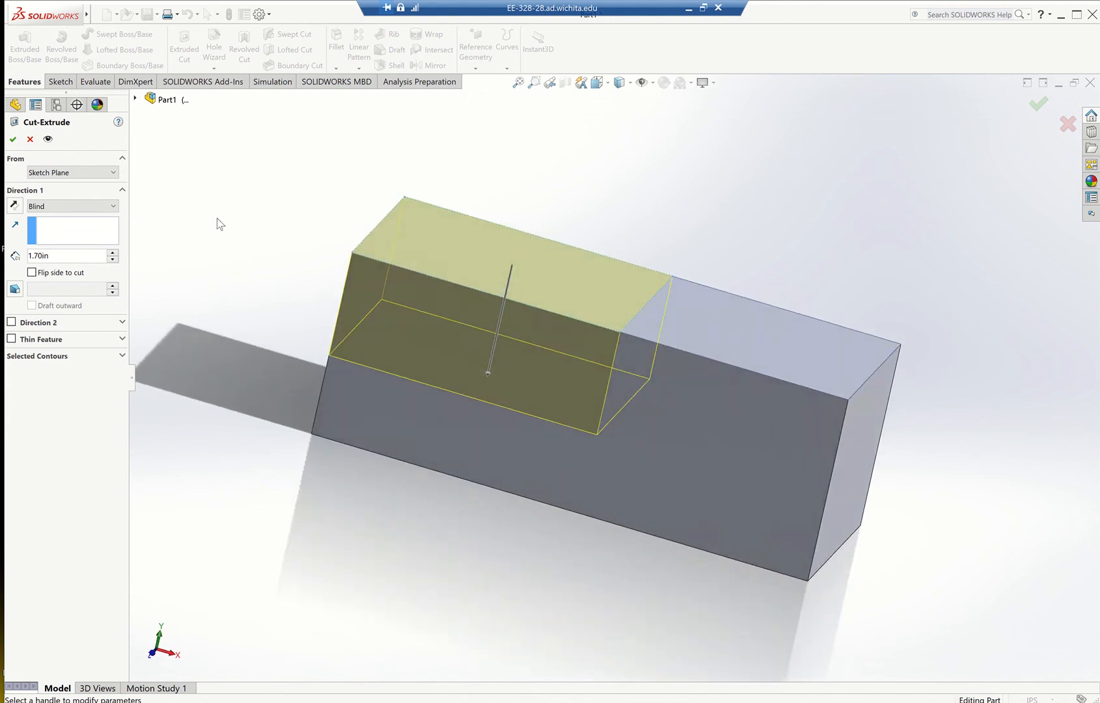
{"action": "left_click", "coordinate": [14, 140]}
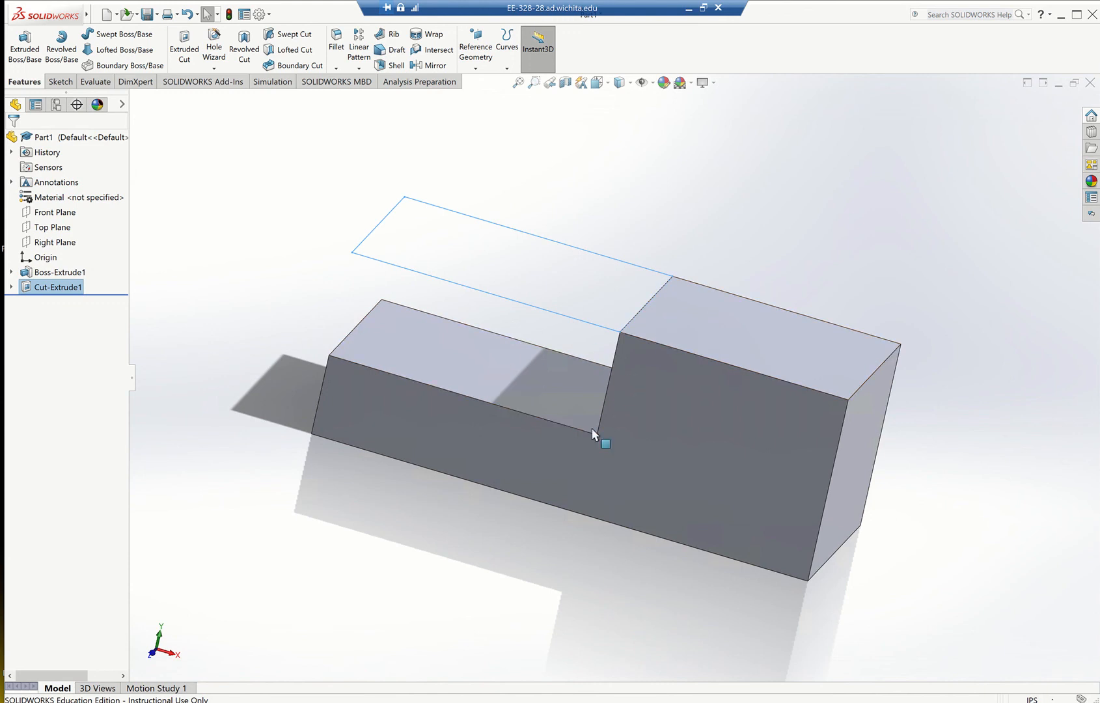
Inspect the stepped block from its lower end and consult the practice drawing for the remaining features.
{"action": "middle_click_drag", "start_coordinate": [492, 584], "coordinate": [532, 625]}
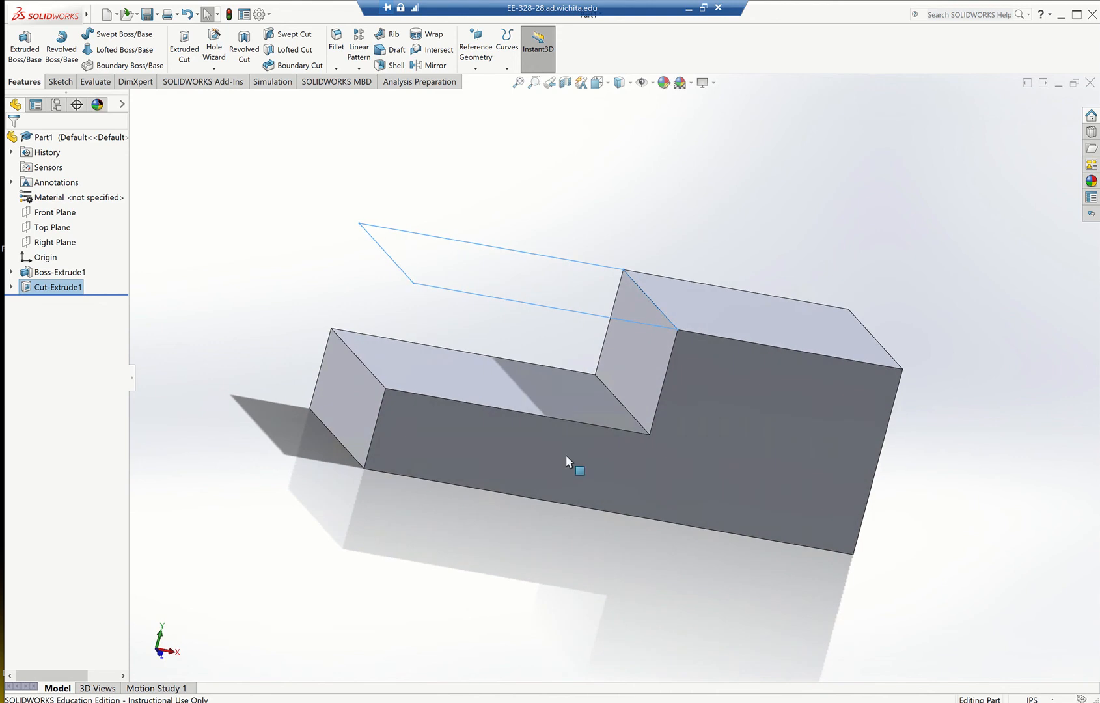
{"action": "left_click", "coordinate": [688, 8]}
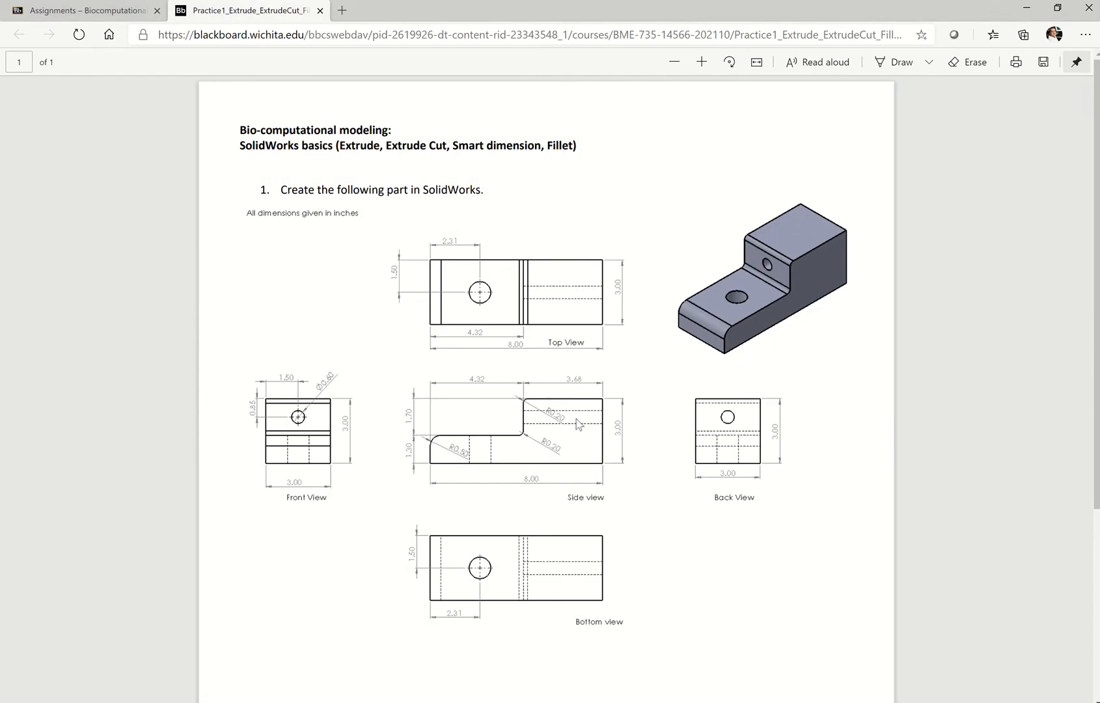
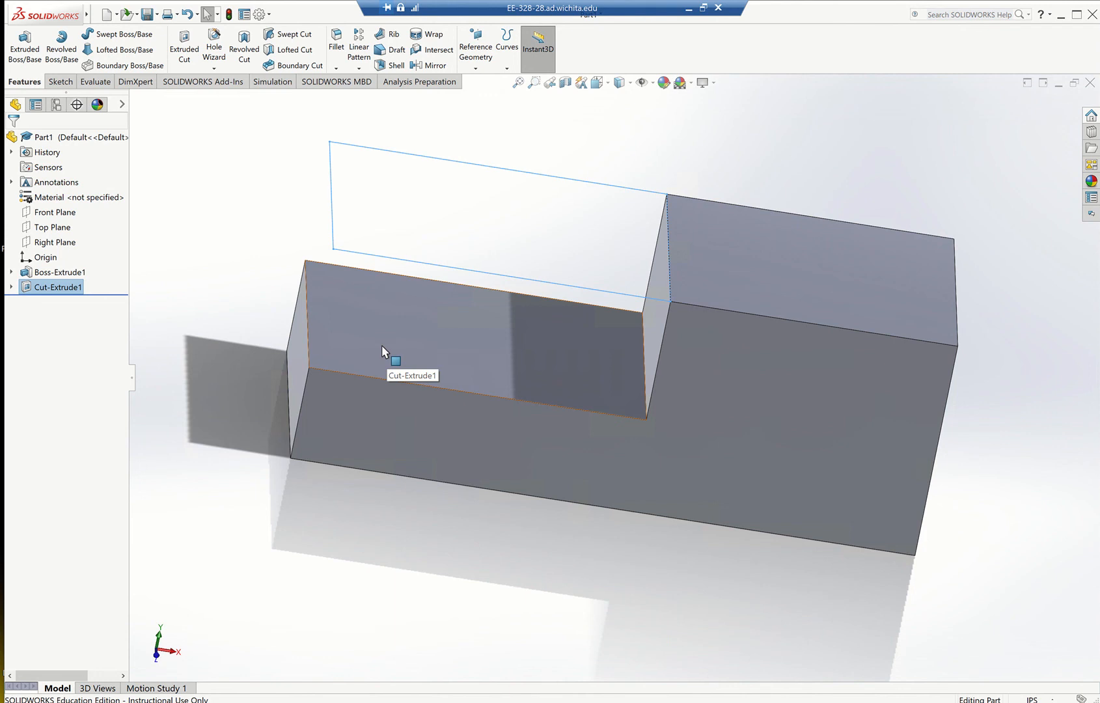
Sketch a circle of about 0.75 in radius on the top face of the block's lower step.
{"action": "left_click", "coordinate": [217, 310]}
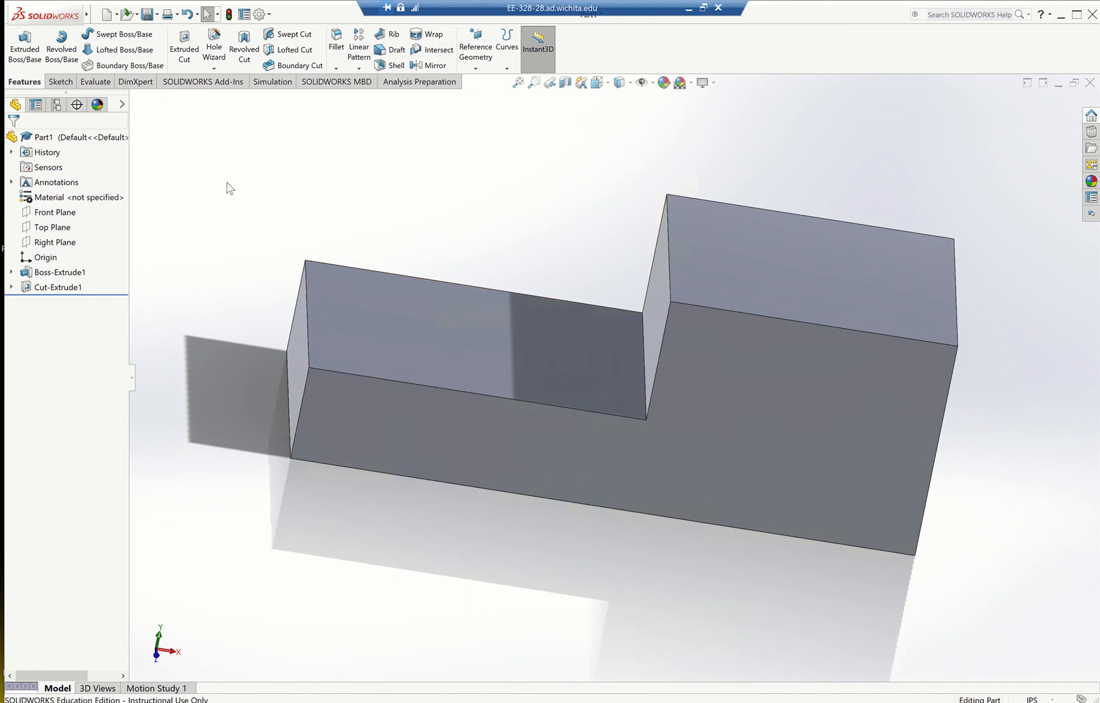
{"action": "left_click", "coordinate": [61, 84]}
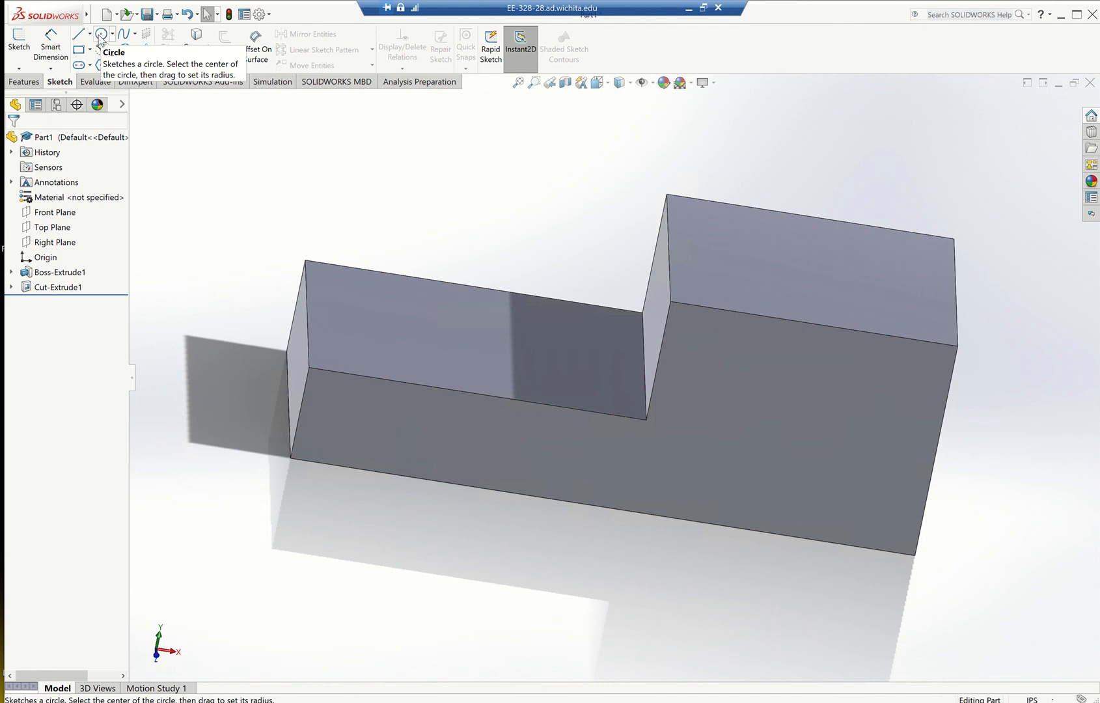
{"action": "left_click", "coordinate": [99, 36]}
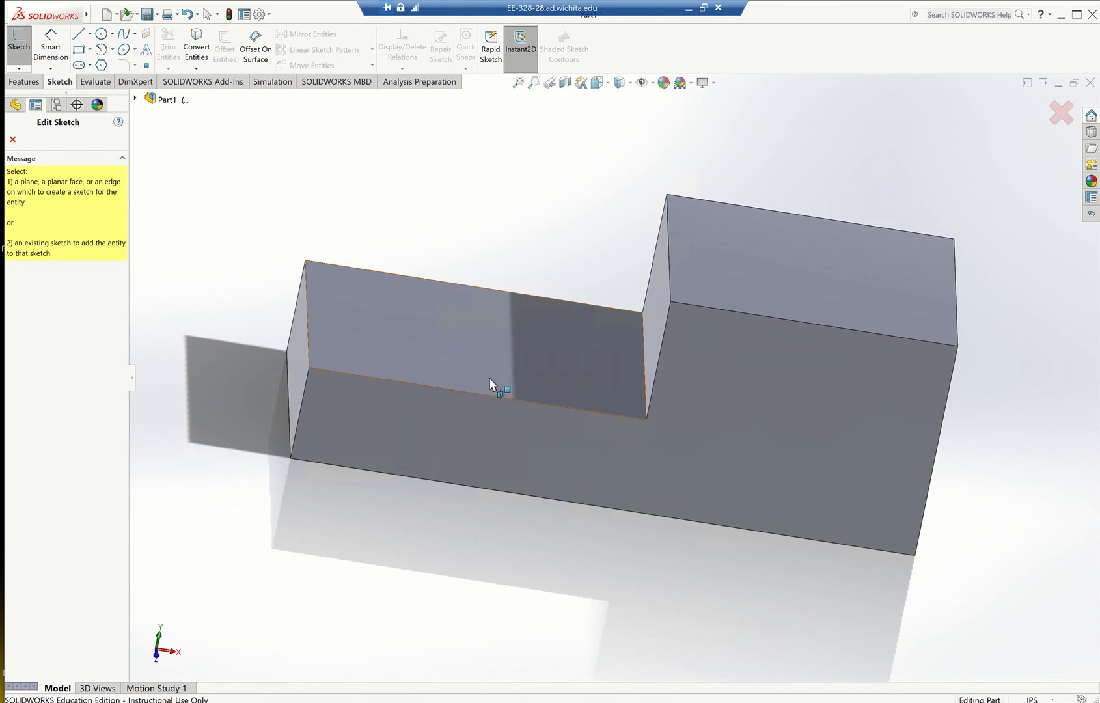
{"action": "left_click", "coordinate": [428, 341]}
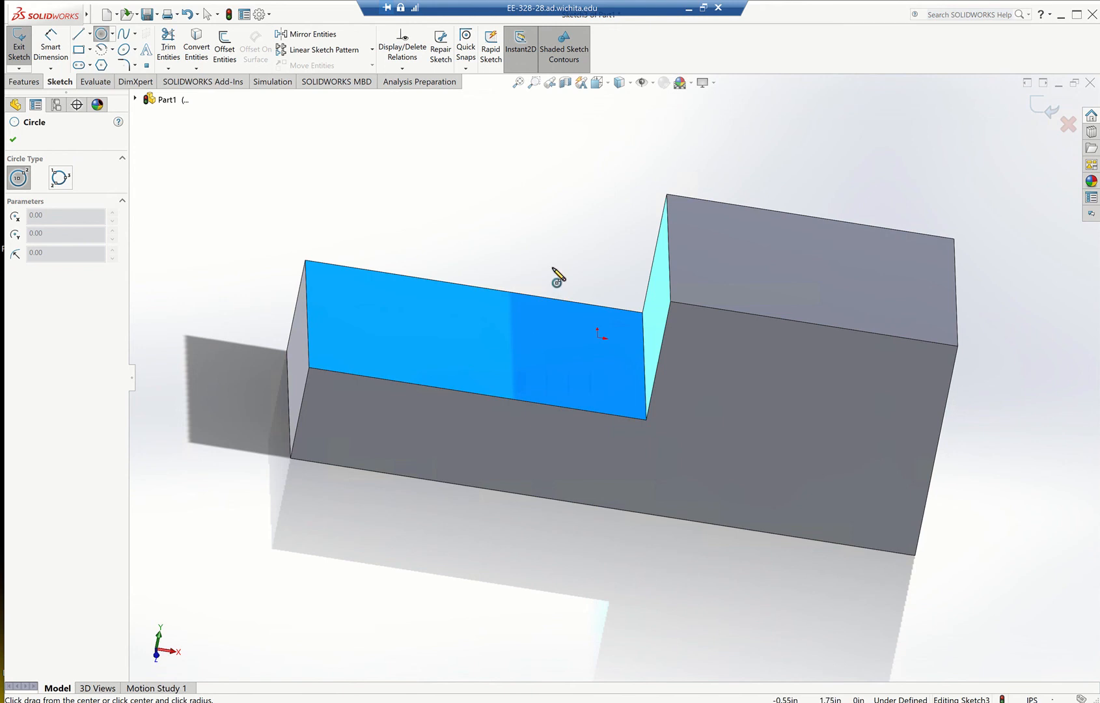
{"action": "mouse_move", "coordinate": [545, 293]}
{"action": "middle_mouse_down"}
{"action": "mouse_move", "coordinate": [528, 366]}
{"action": "mouse_move", "coordinate": [570, 381]}
{"action": "mouse_move", "coordinate": [564, 414]}
{"action": "middle_mouse_up"}
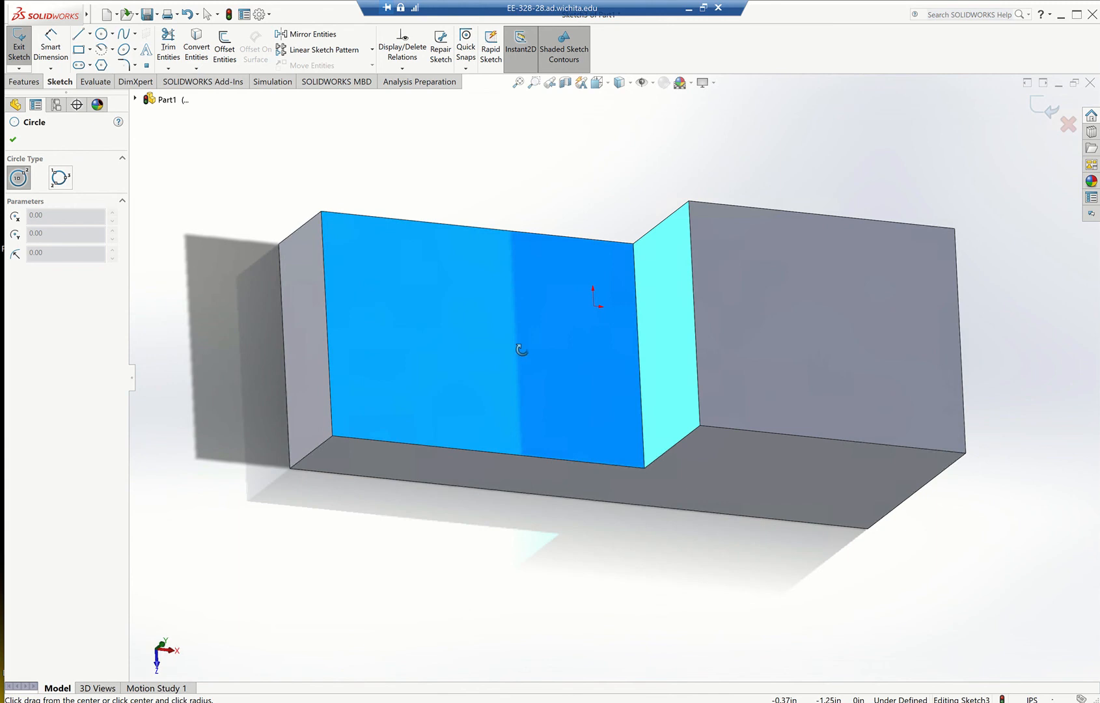
{"action": "scroll", "coordinate": [523, 359], "scroll_direction": "down", "scroll_amount": 2}
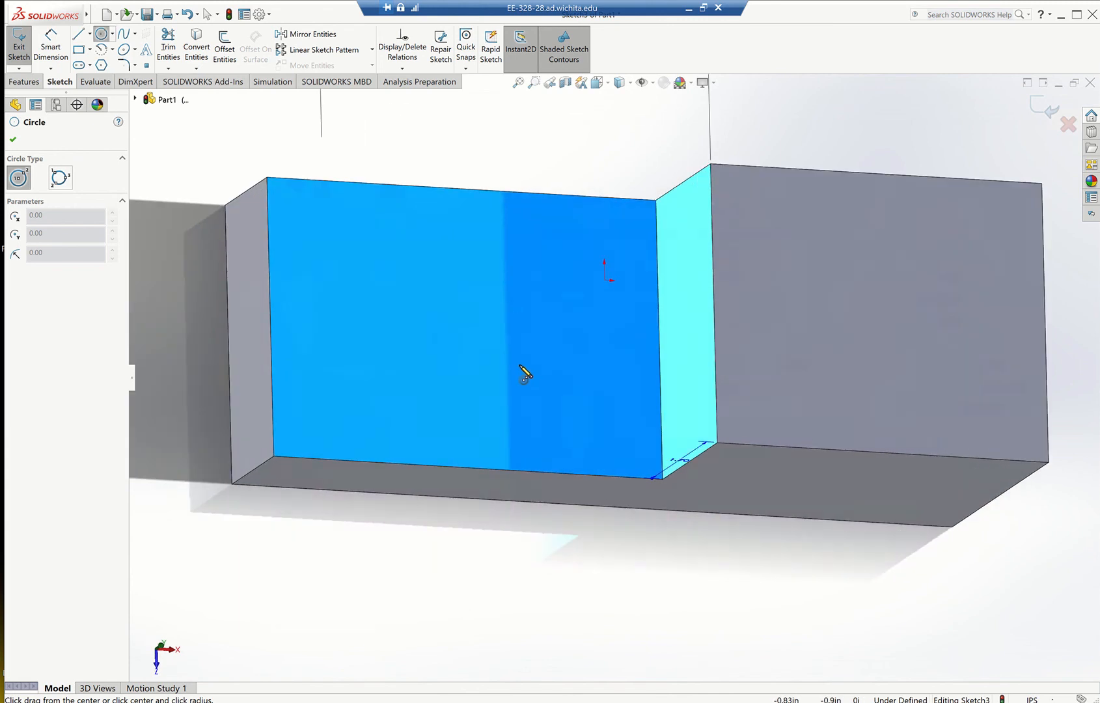
{"action": "middle_click_drag", "start_coordinate": [518, 367], "coordinate": [482, 362]}
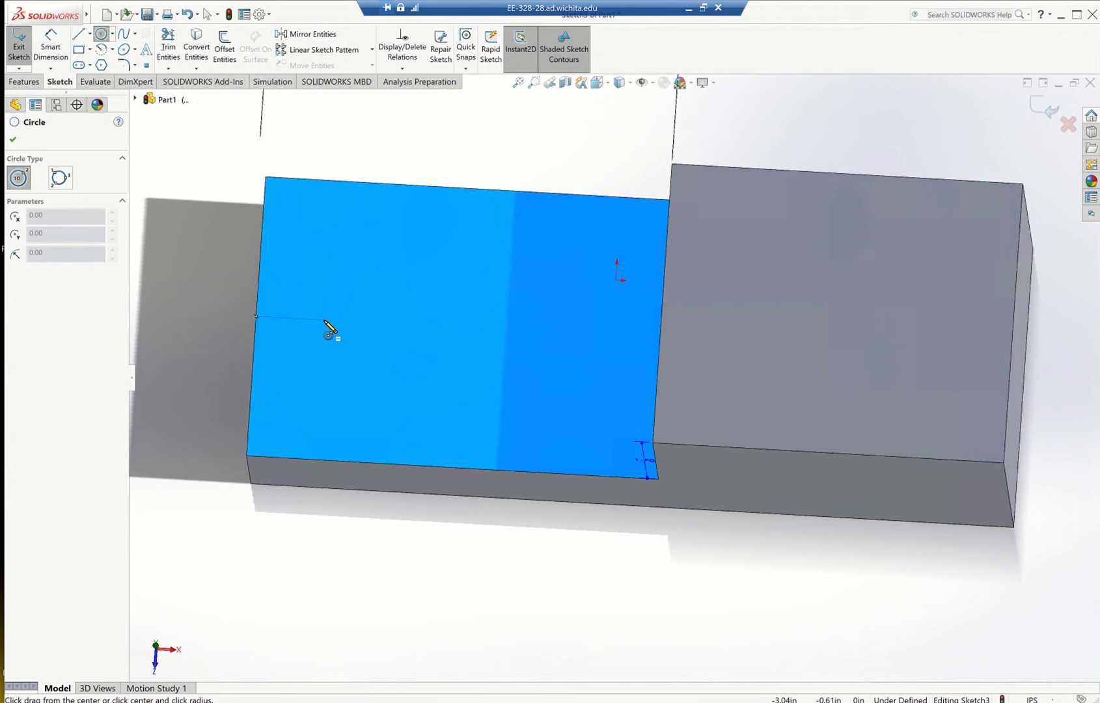
{"action": "left_click", "coordinate": [408, 325]}
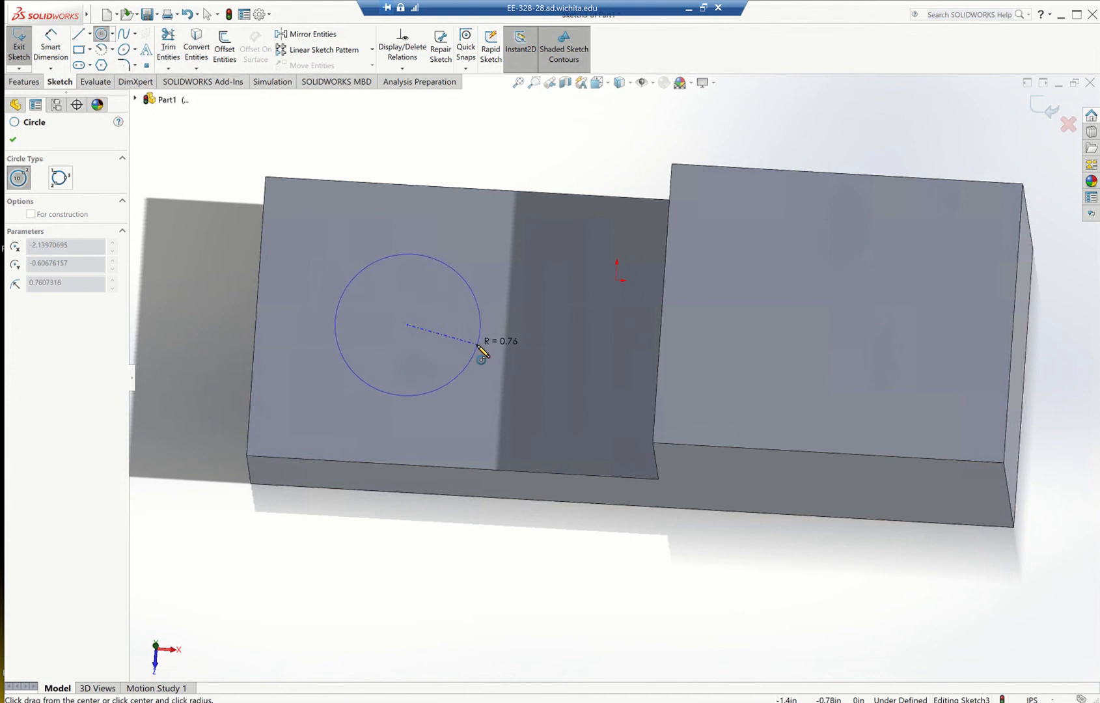
{"action": "left_click", "coordinate": [477, 345]}
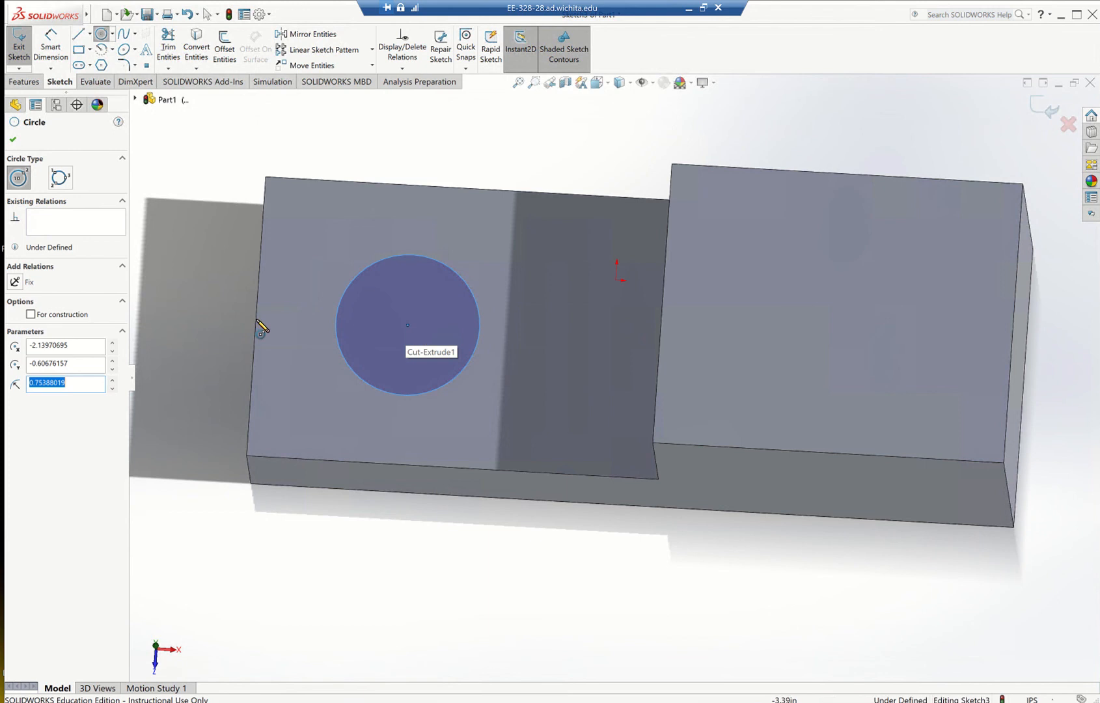
Consult the practice drawing's top view and dimension the circle's centre from the outer end edge of the lower step.
{"action": "left_click", "coordinate": [689, 9]}
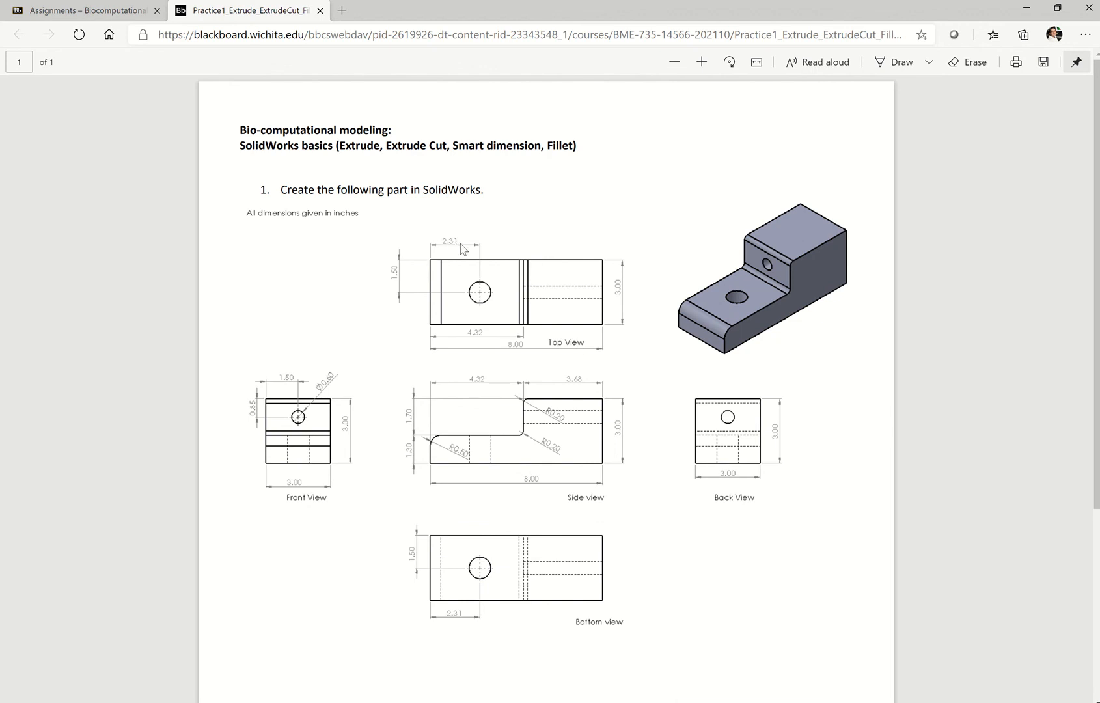
{"action": "left_click", "coordinate": [758, 702]}
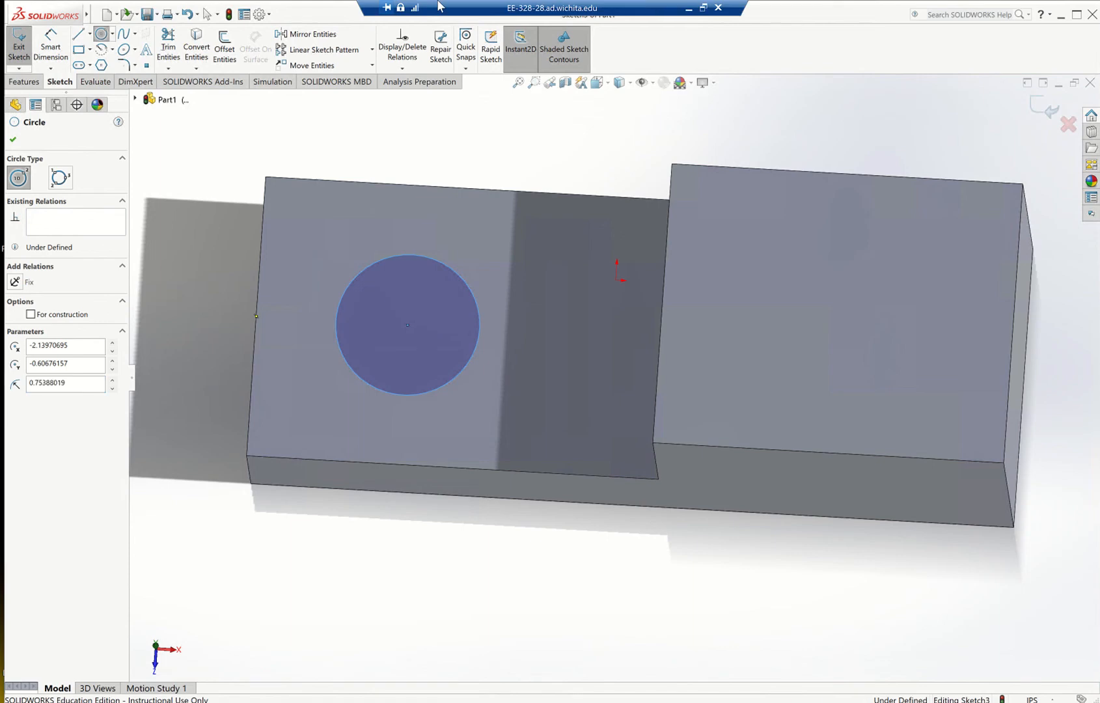
{"action": "left_click", "coordinate": [51, 47]}
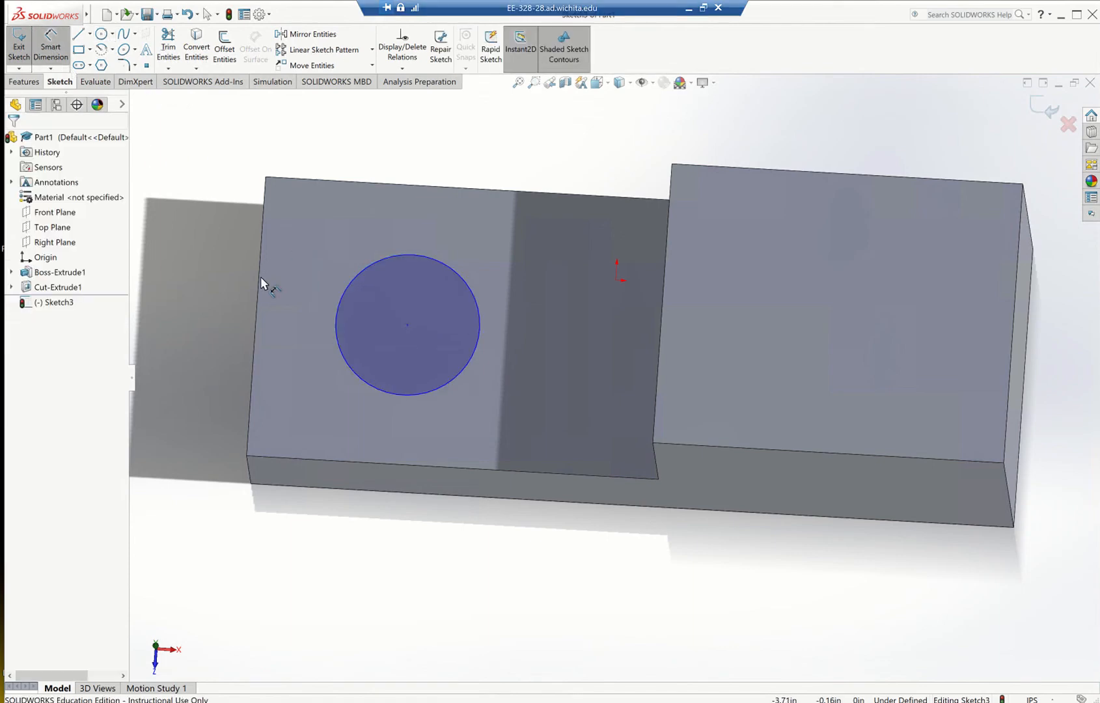
{"action": "left_click", "coordinate": [258, 292]}
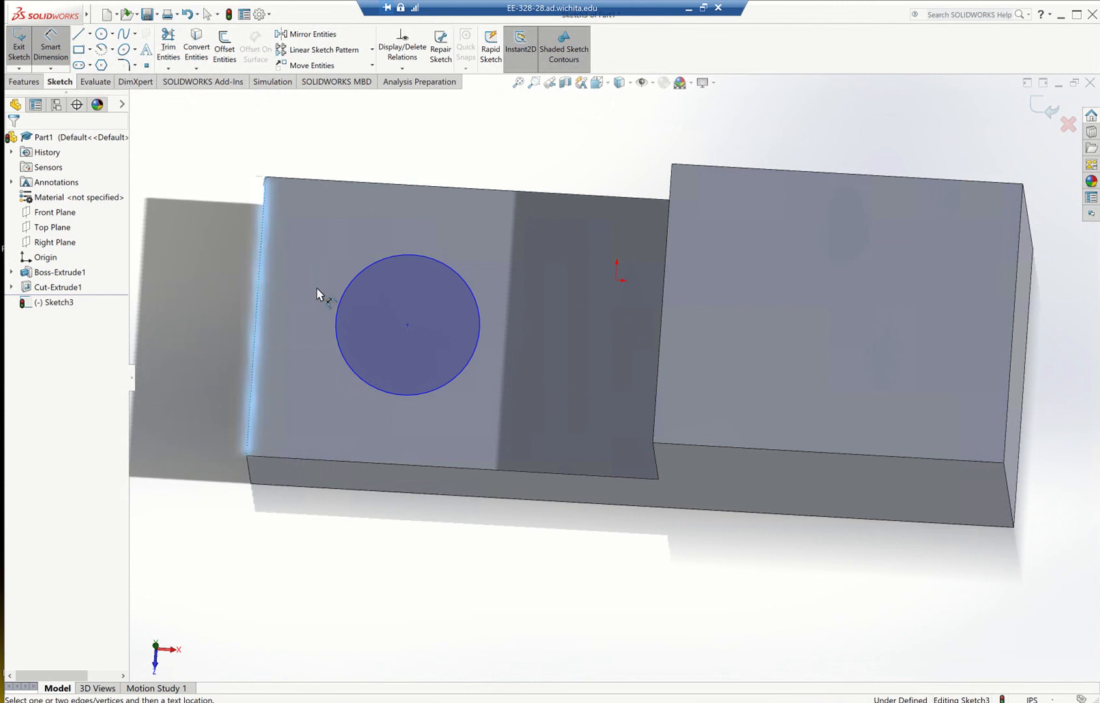
{"action": "left_click", "coordinate": [408, 325]}
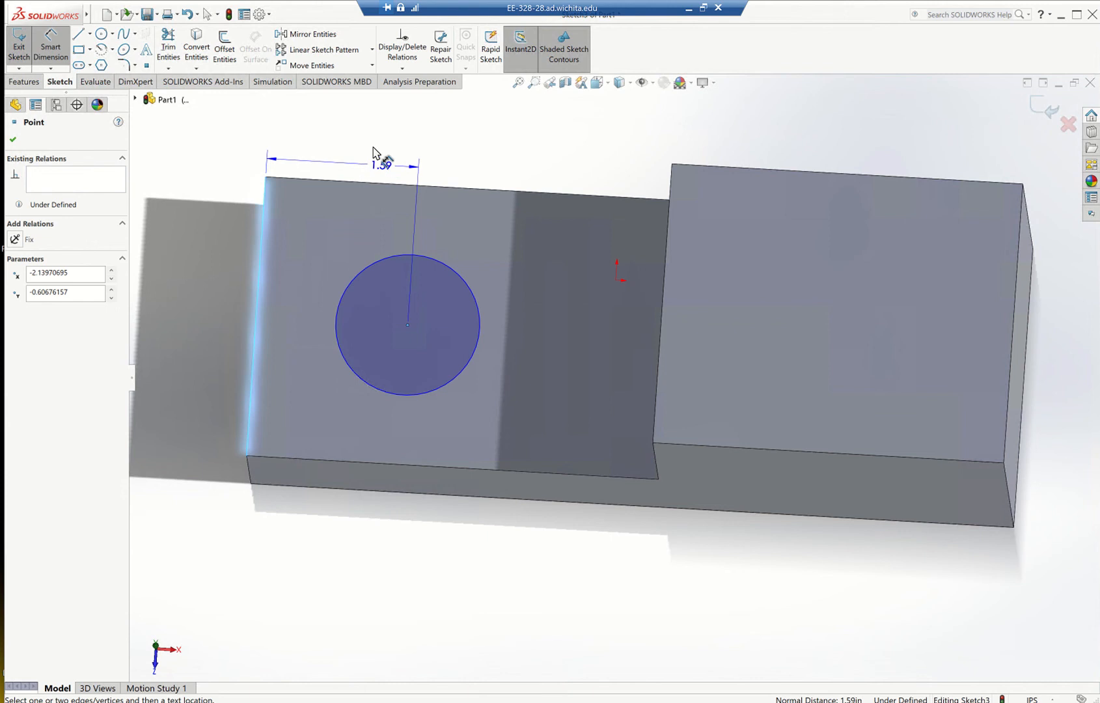
{"action": "left_click", "coordinate": [367, 140]}
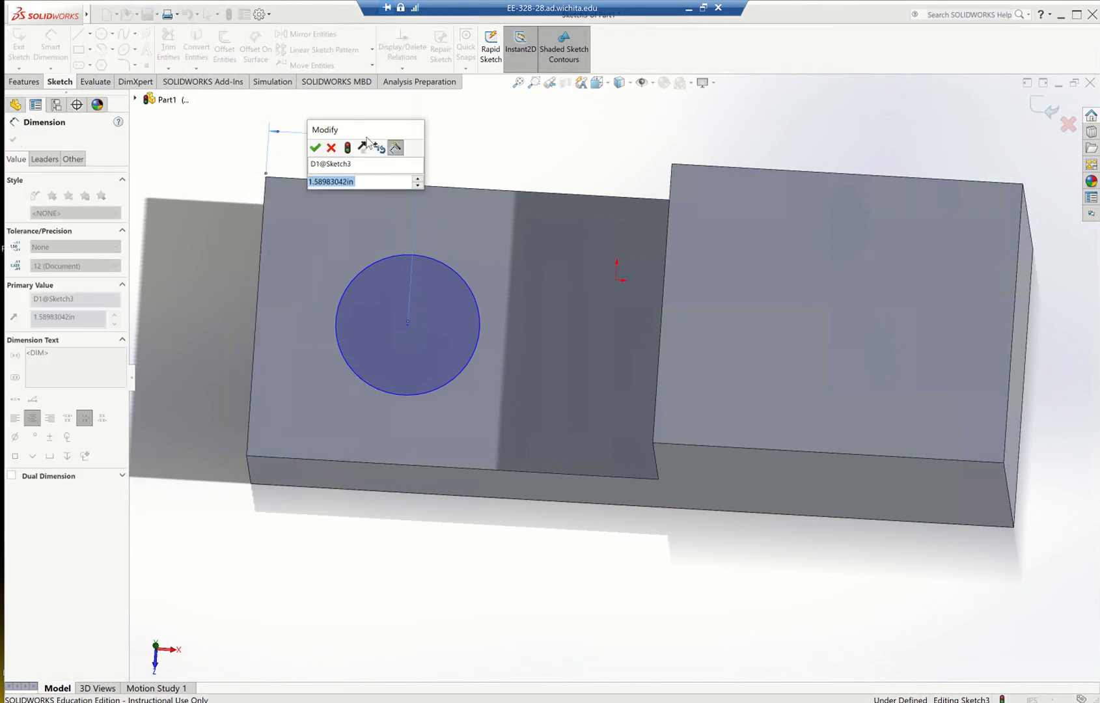
Set the circle centre's distance from the end edge to 2.31 in, as in the practice drawing, and finish the sketch.
{"action": "type", "text": "2.3"}
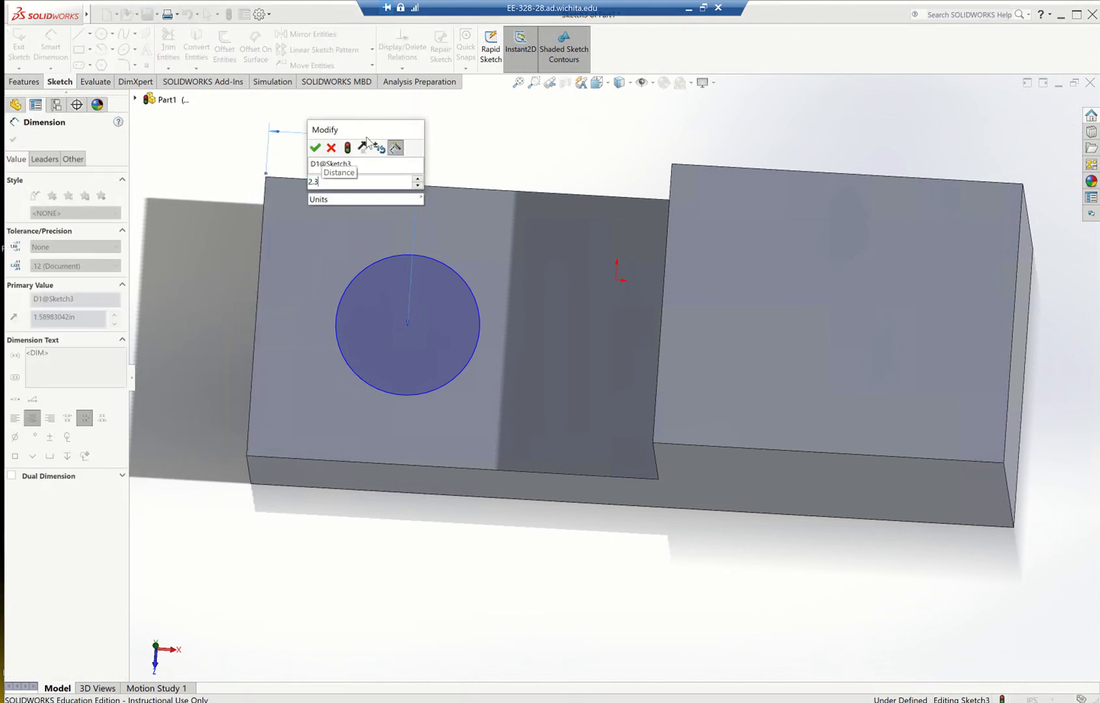
{"action": "left_click", "coordinate": [688, 7]}
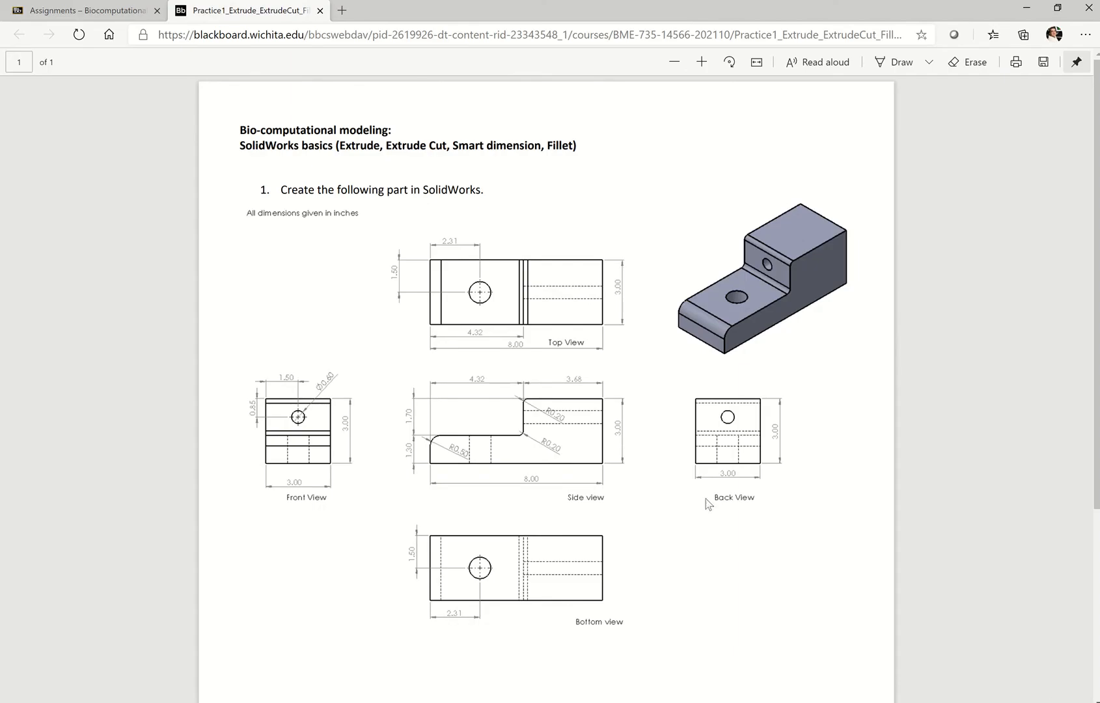
{"action": "key", "text": "alt+Tab"}
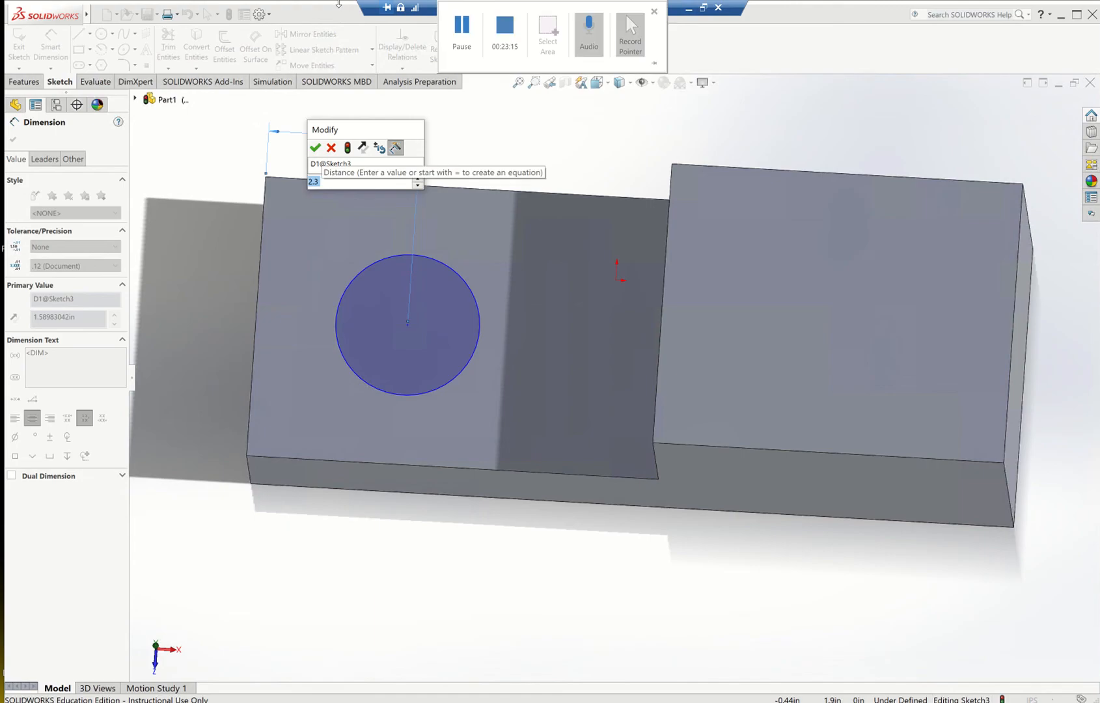
{"action": "left_click", "coordinate": [332, 183]}
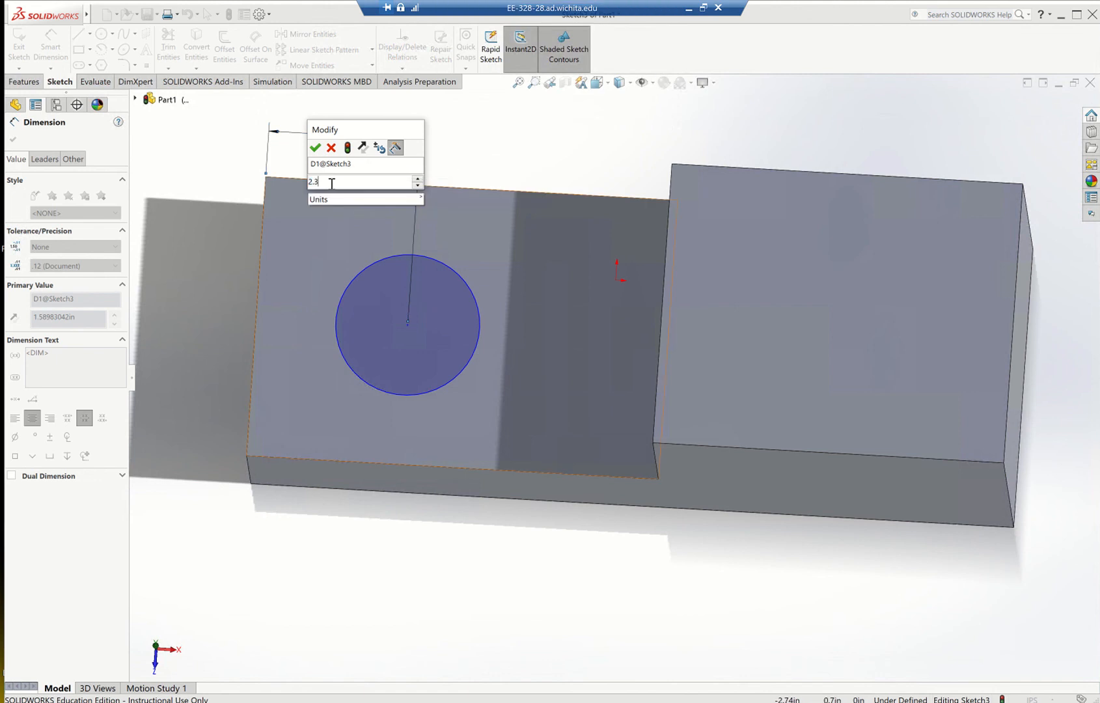
{"action": "type", "text": "1"}
{"action": "key", "text": "Return"}
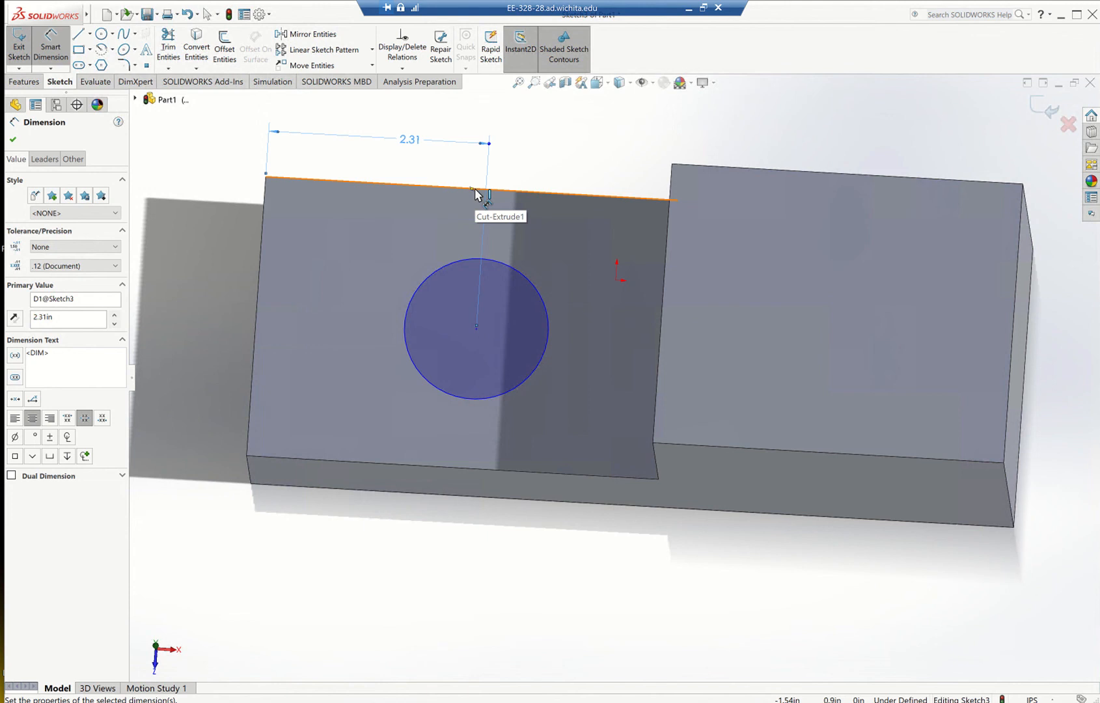
{"action": "left_click", "coordinate": [13, 140]}
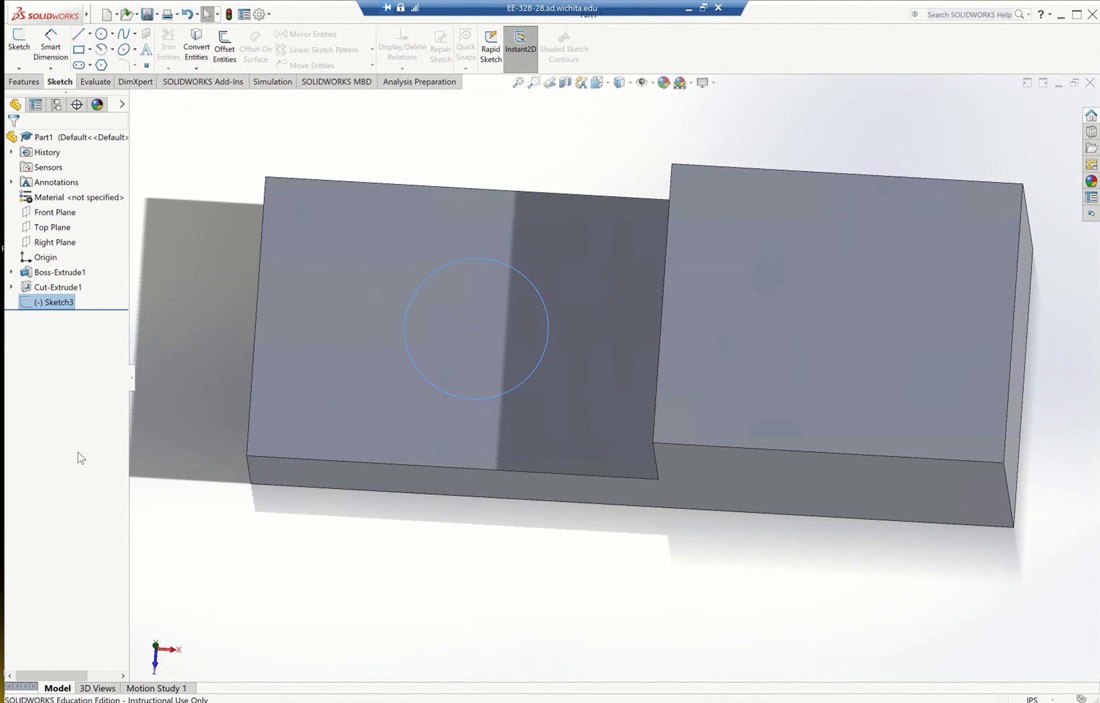
Cut the circle sketch through the lower step with an Extruded Cut using the Through All end condition.
{"action": "middle_click_drag", "start_coordinate": [409, 561], "coordinate": [412, 489]}
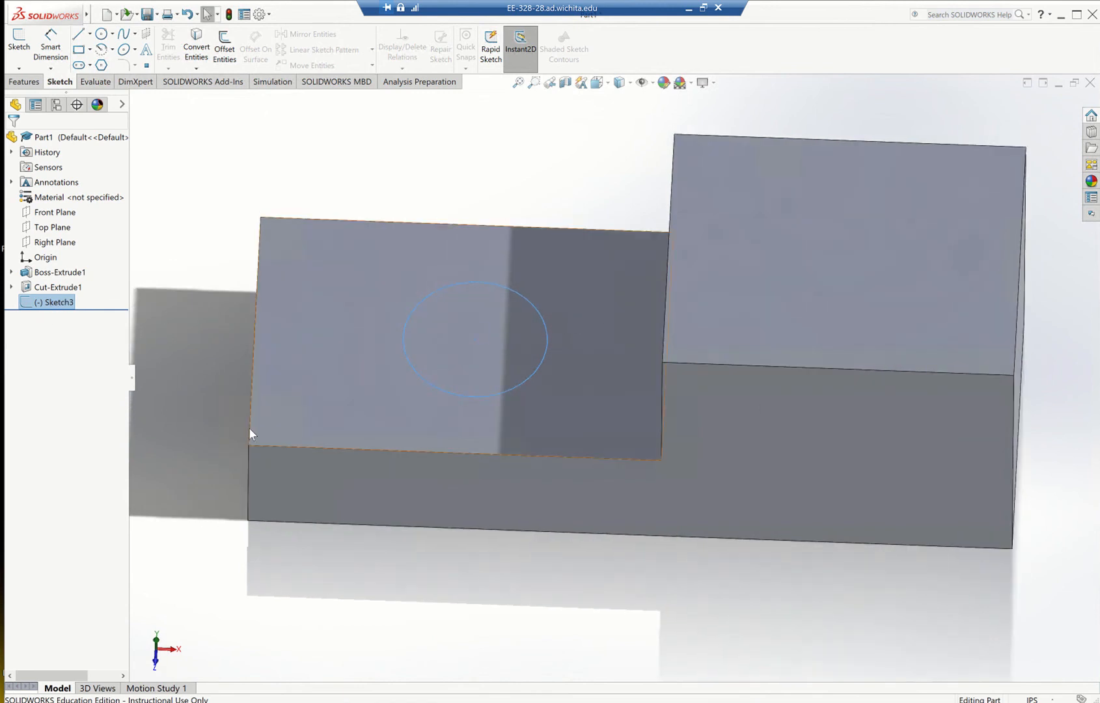
{"action": "left_click", "coordinate": [248, 501]}
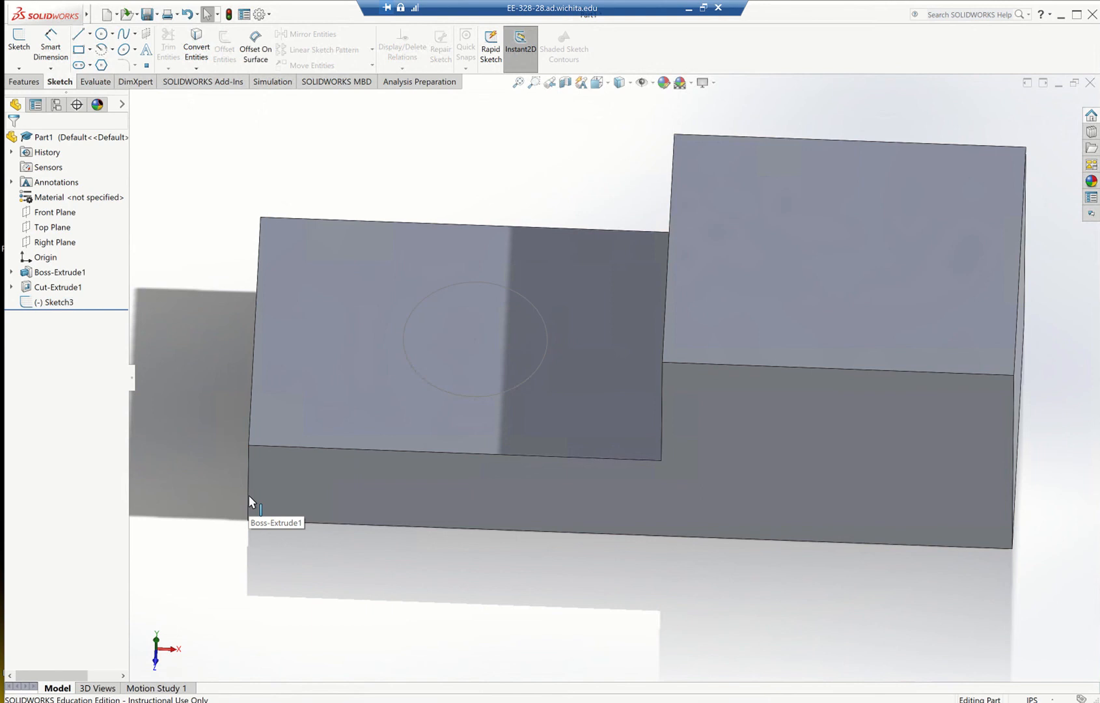
{"action": "left_click", "coordinate": [376, 349]}
{"action": "left_click", "coordinate": [68, 304]}
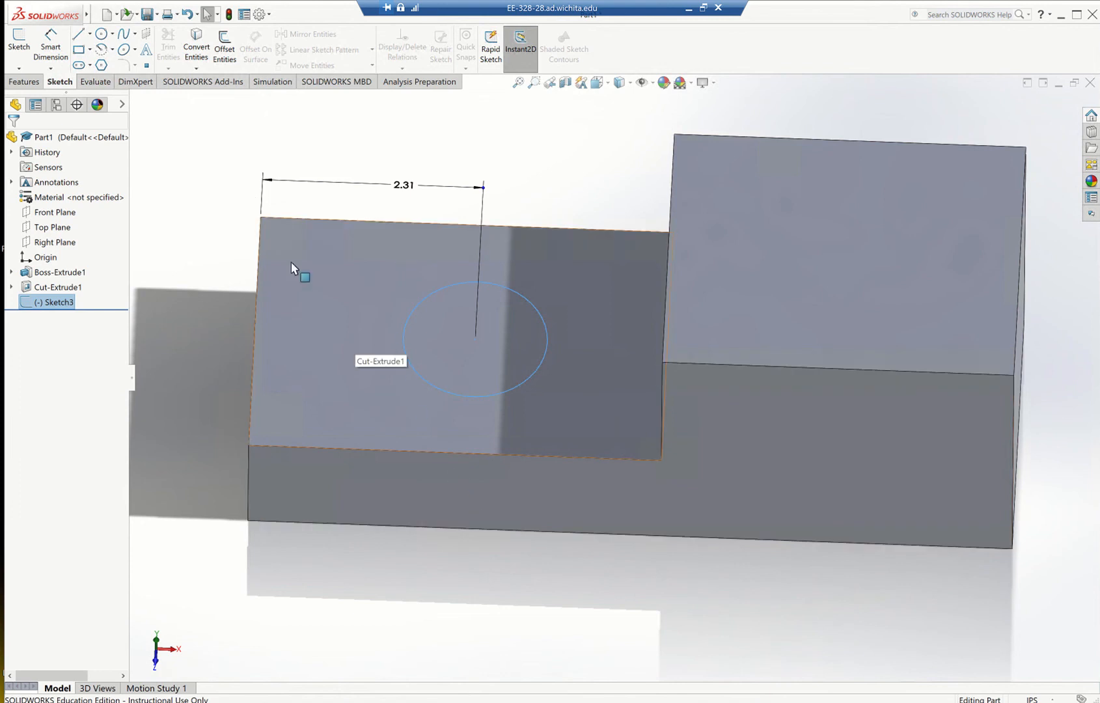
{"action": "left_click", "coordinate": [28, 83]}
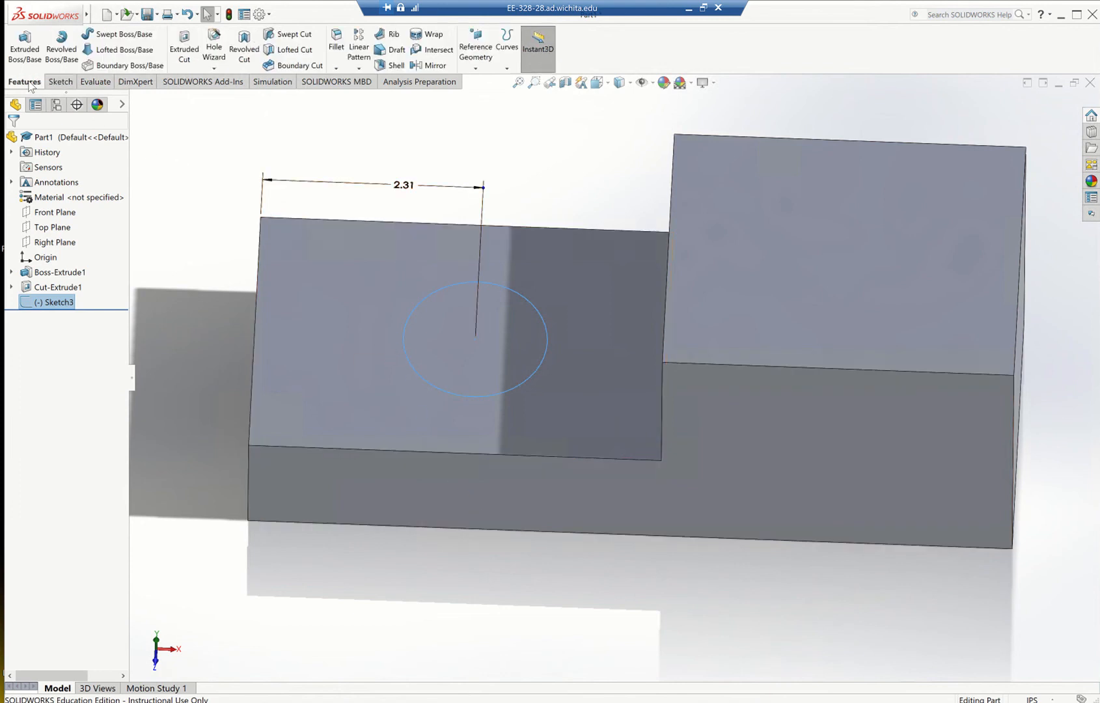
{"action": "left_click", "coordinate": [189, 55]}
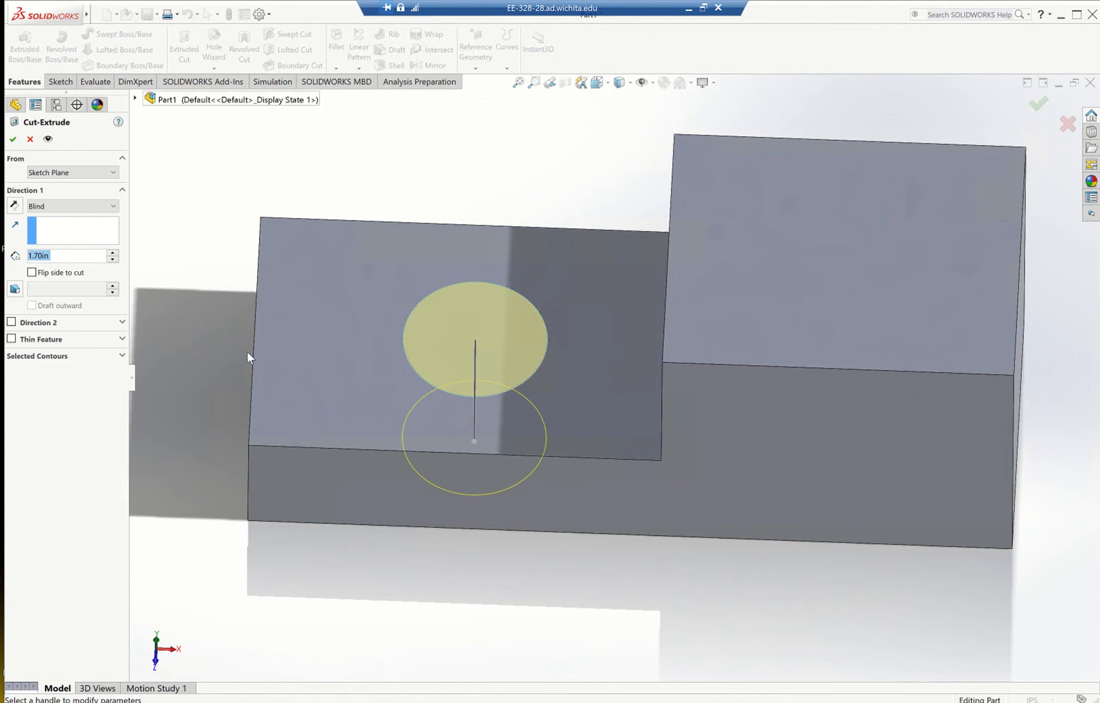
{"action": "left_click", "coordinate": [99, 207]}
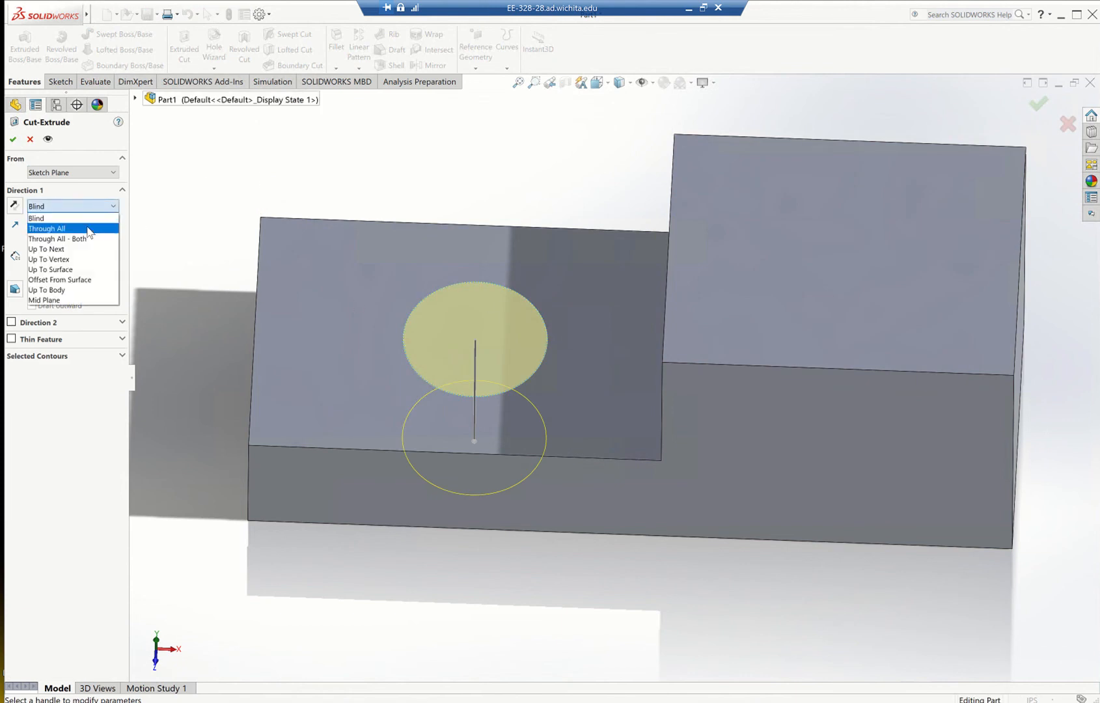
{"action": "left_click", "coordinate": [90, 229]}
{"action": "middle_click_drag", "start_coordinate": [492, 575], "coordinate": [537, 400]}
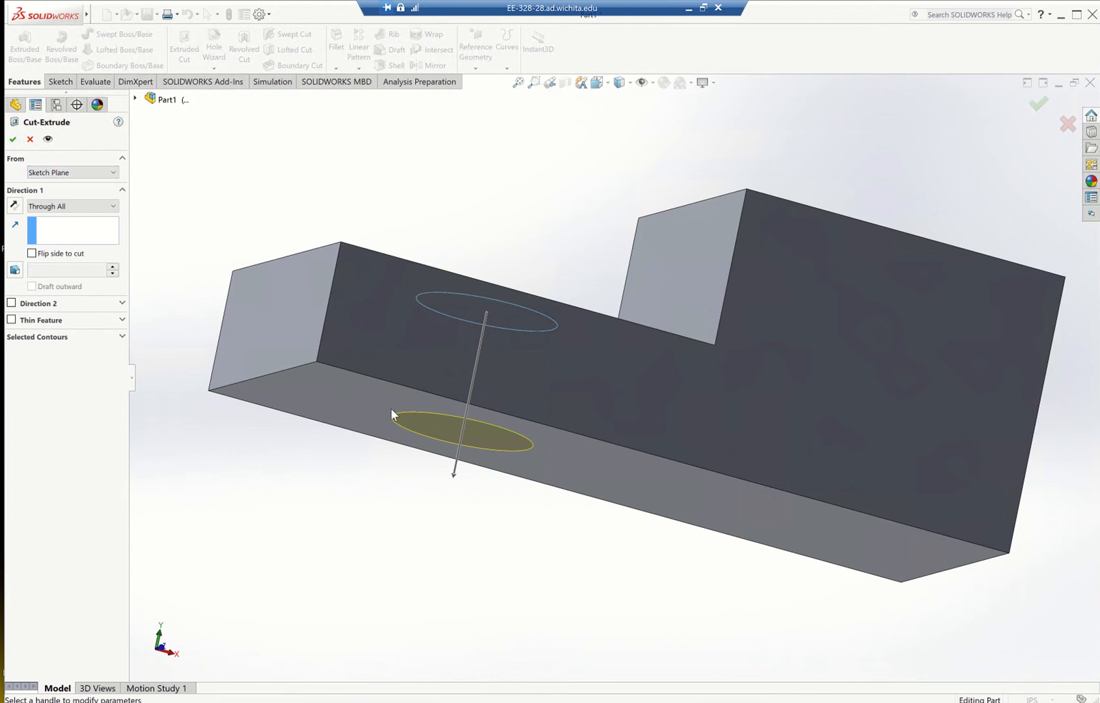
{"action": "left_click", "coordinate": [13, 141]}
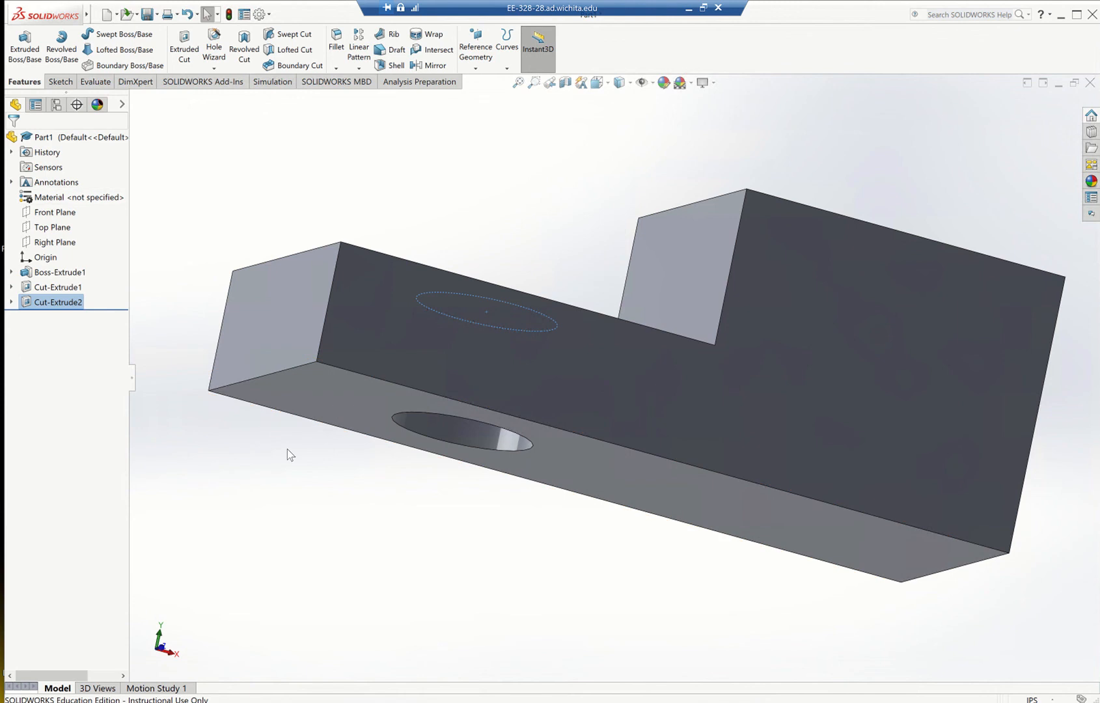
Inspect the new hole in the lower step and compare the part with the practice drawing.
{"action": "middle_click_drag", "start_coordinate": [544, 233], "coordinate": [512, 381]}
{"action": "key", "text": "f"}
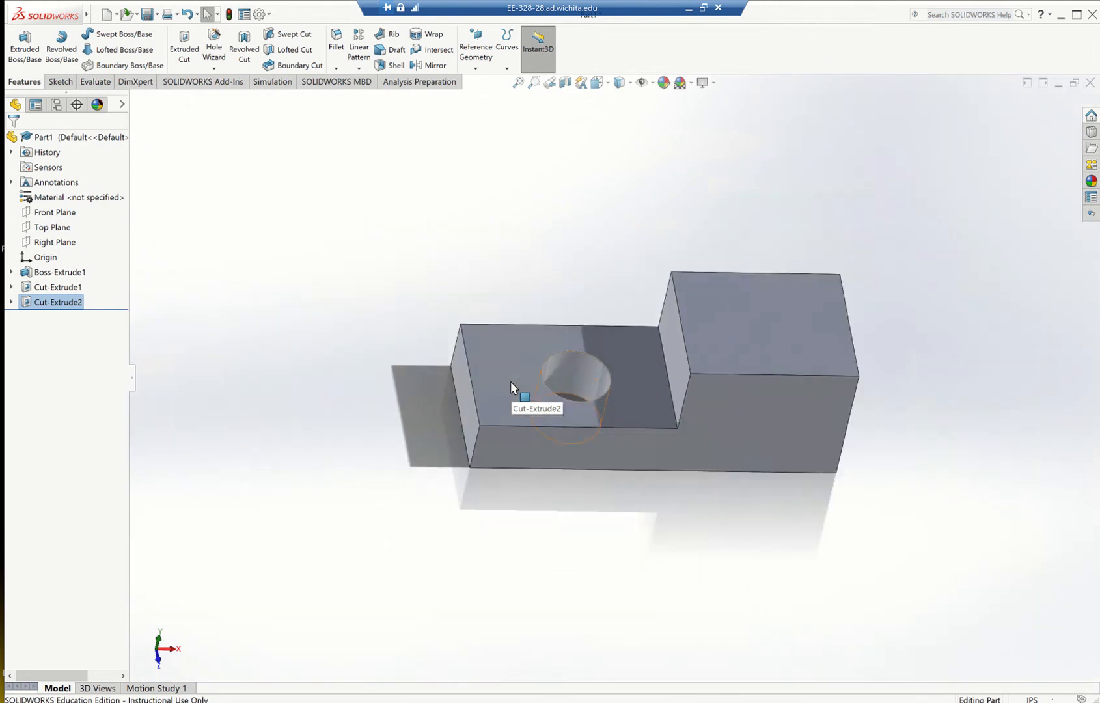
{"action": "middle_click_drag", "start_coordinate": [511, 381], "coordinate": [830, 529]}
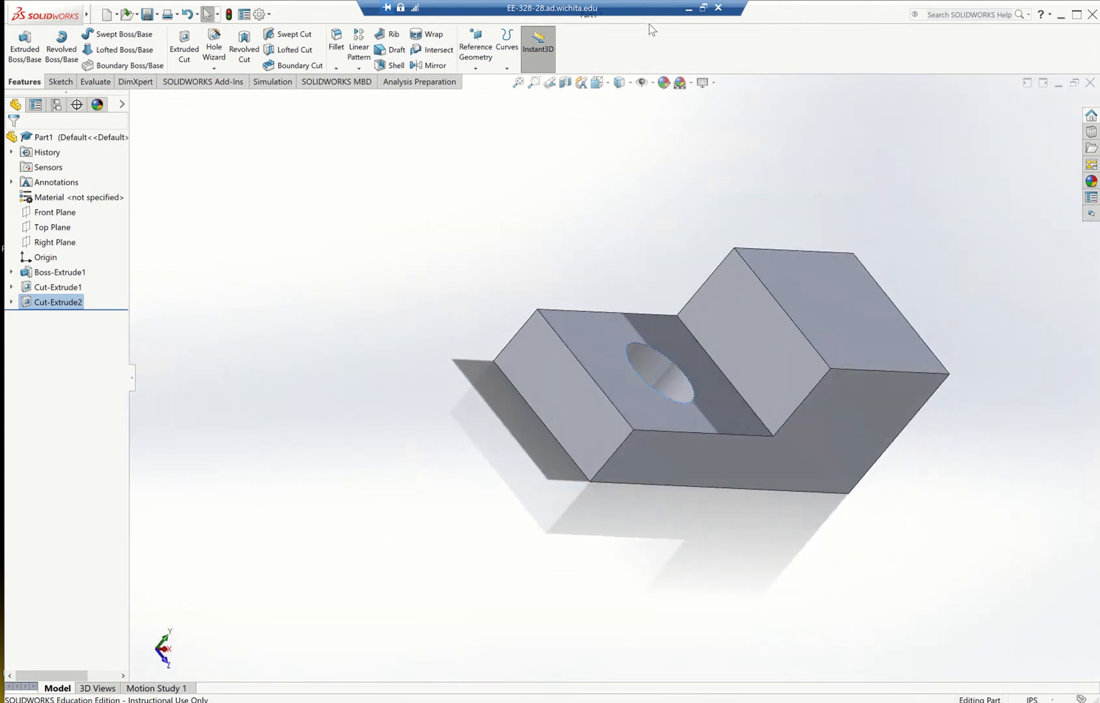
{"action": "left_click", "coordinate": [688, 9]}
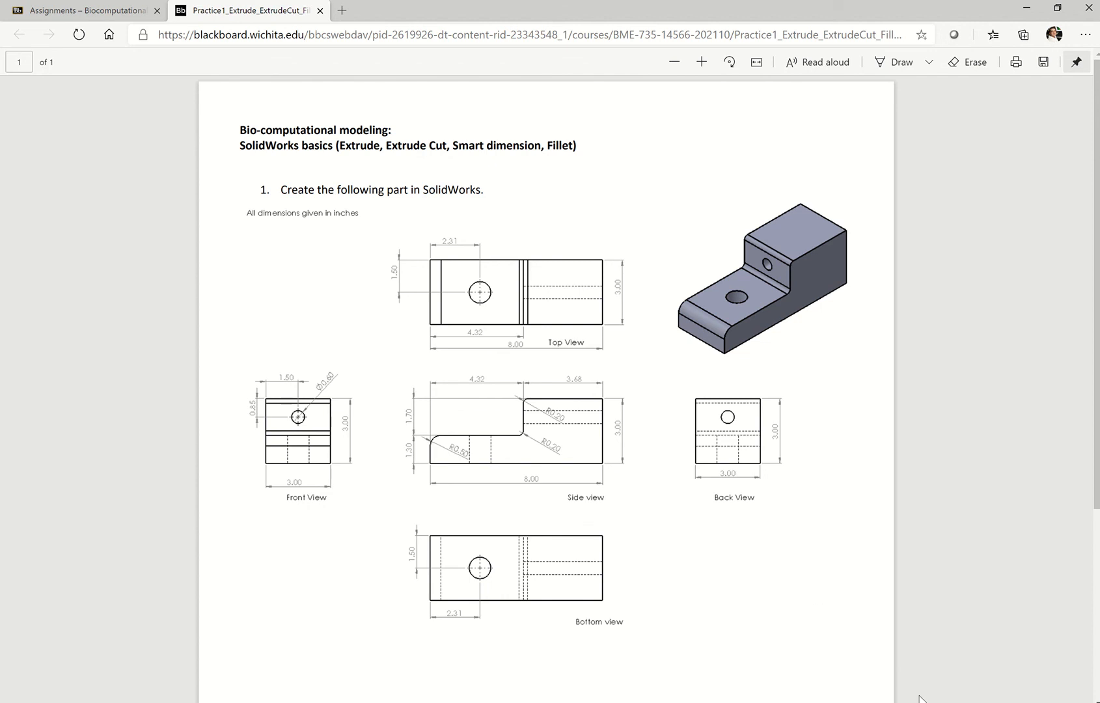
{"action": "key", "text": "alt+Tab"}
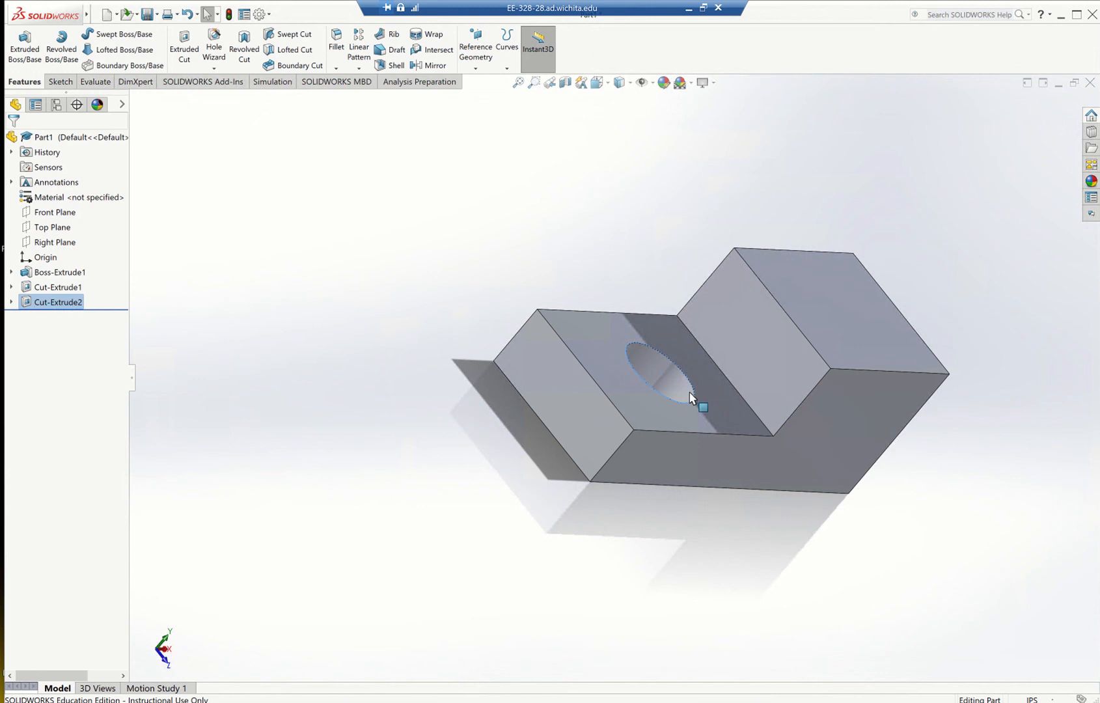
{"action": "left_click", "coordinate": [369, 503]}
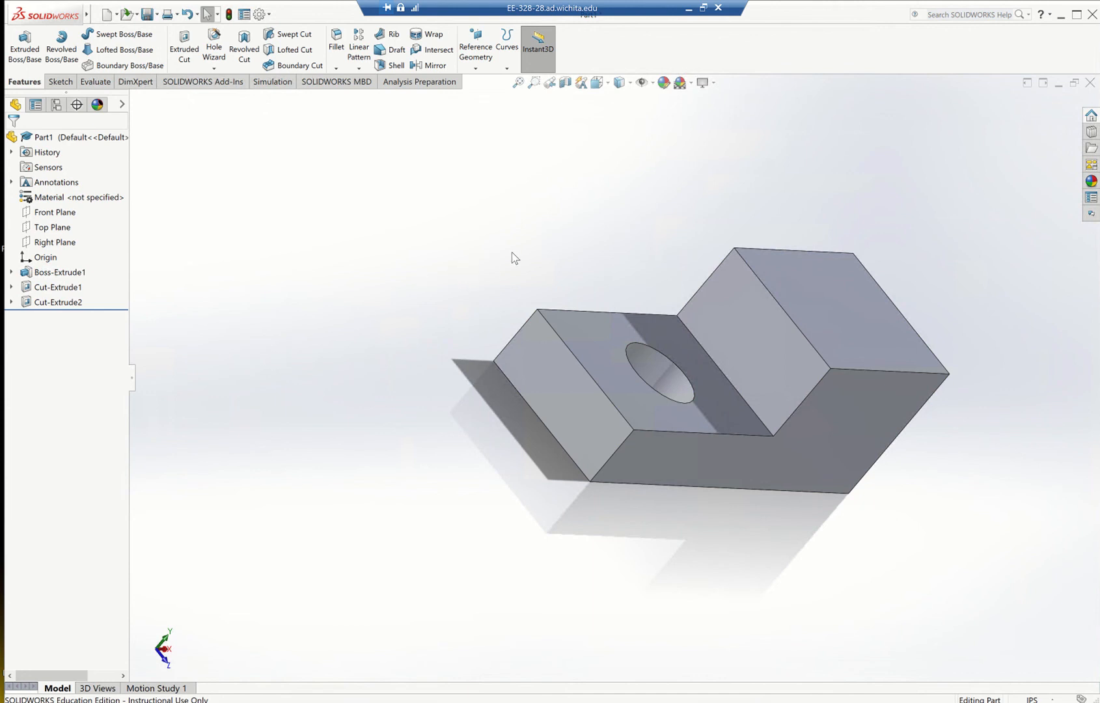
Sketch a circle of about 0.52 in radius on the vertical face of the raised step, centred in line with the face's edge midpoints.
{"action": "left_click", "coordinate": [52, 83]}
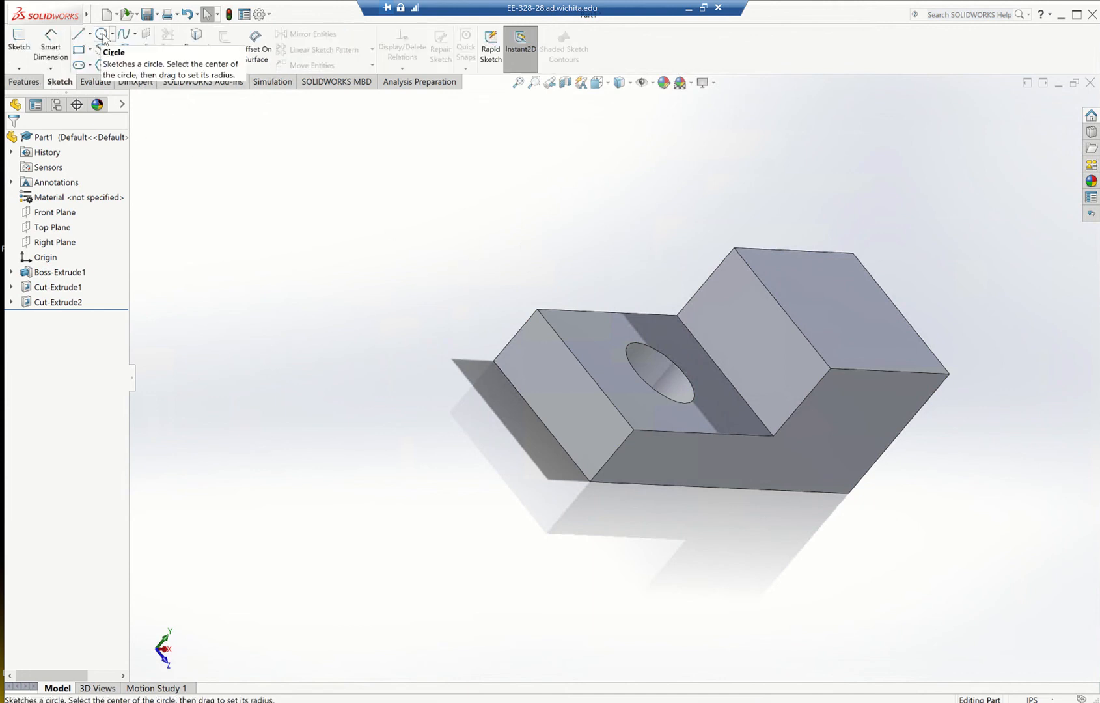
{"action": "left_click", "coordinate": [102, 36]}
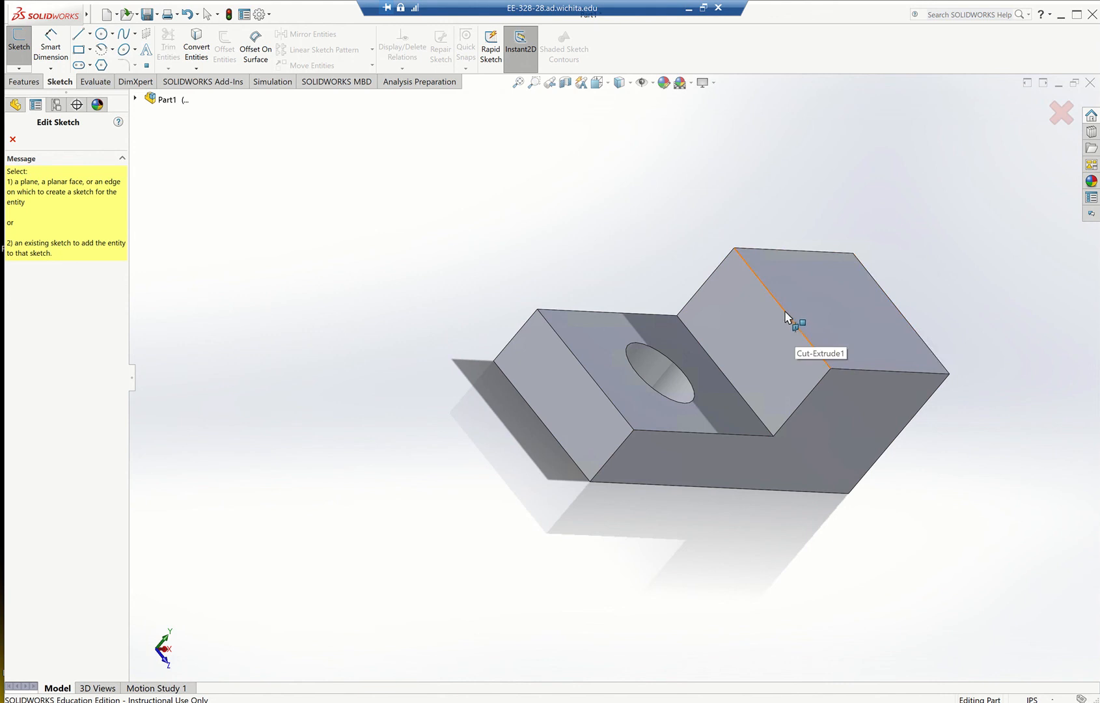
{"action": "left_click", "coordinate": [757, 352]}
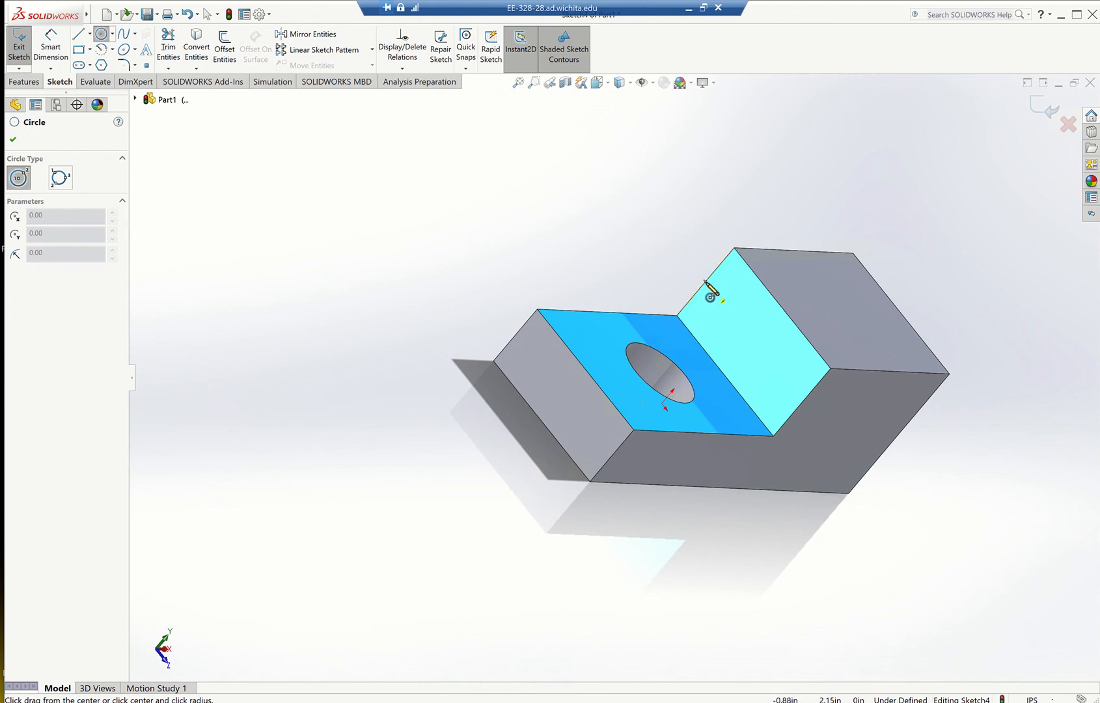
{"action": "scroll", "coordinate": [706, 282], "scroll_direction": "up", "scroll_amount": 2}
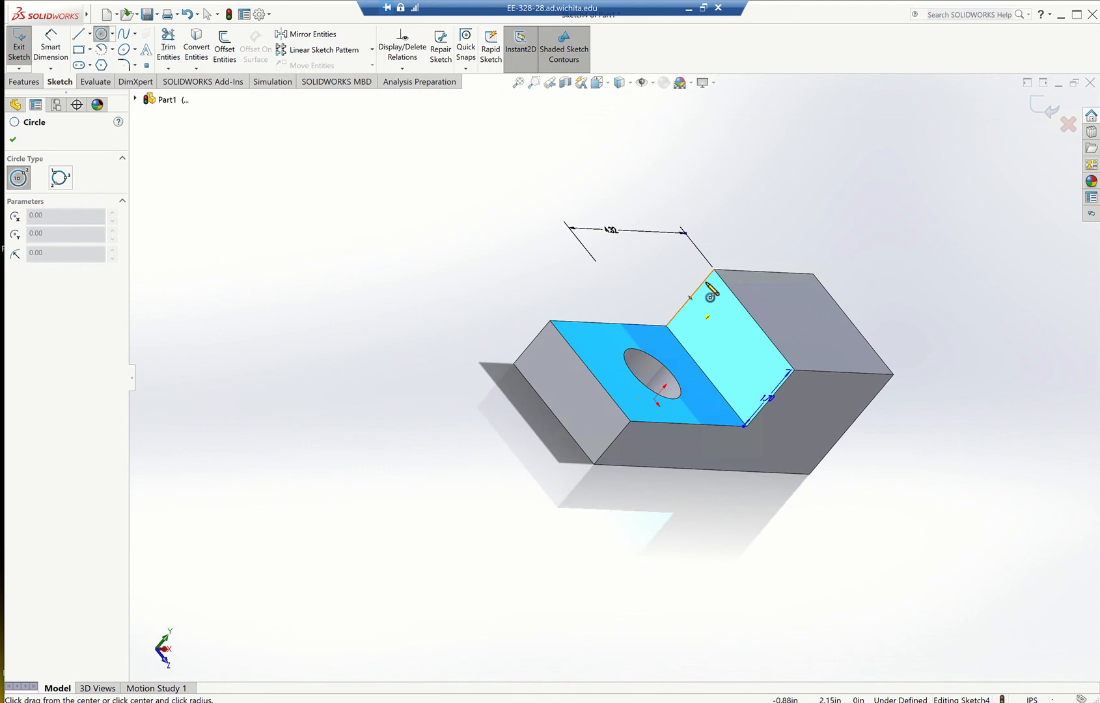
{"action": "scroll", "coordinate": [706, 281], "scroll_direction": "down", "scroll_amount": 2}
{"action": "scroll", "coordinate": [678, 340], "scroll_direction": "down", "scroll_amount": 1}
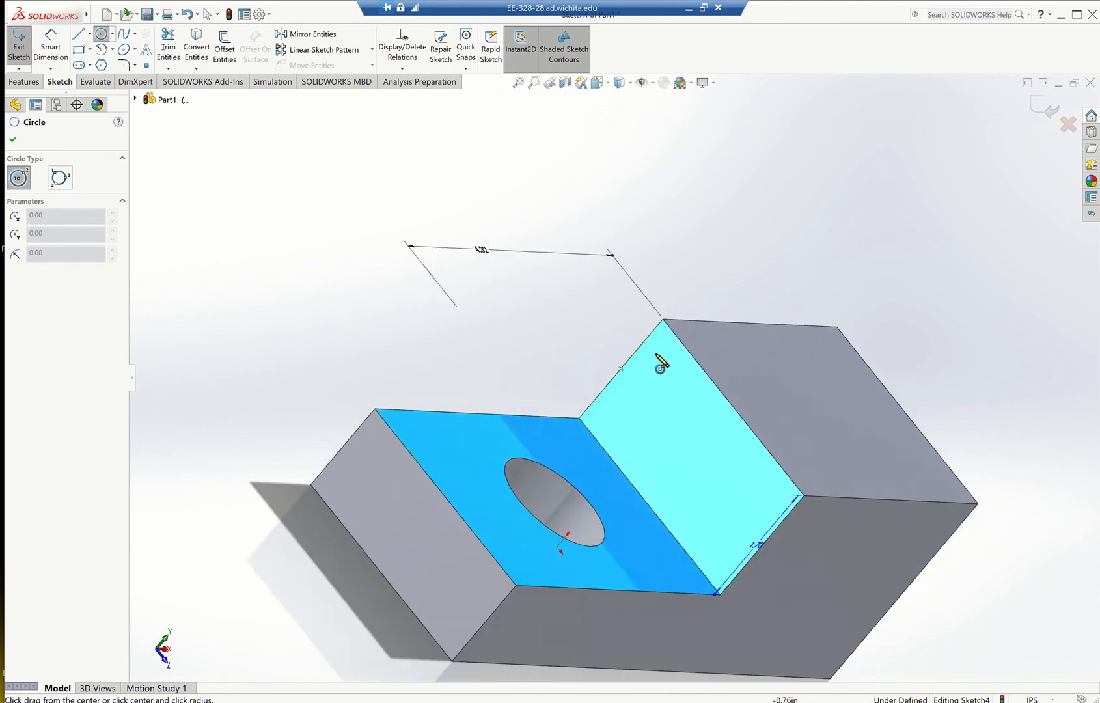
{"action": "scroll", "coordinate": [625, 437], "scroll_direction": "down", "scroll_amount": 2}
{"action": "scroll", "coordinate": [671, 539], "scroll_direction": "down", "scroll_amount": 1}
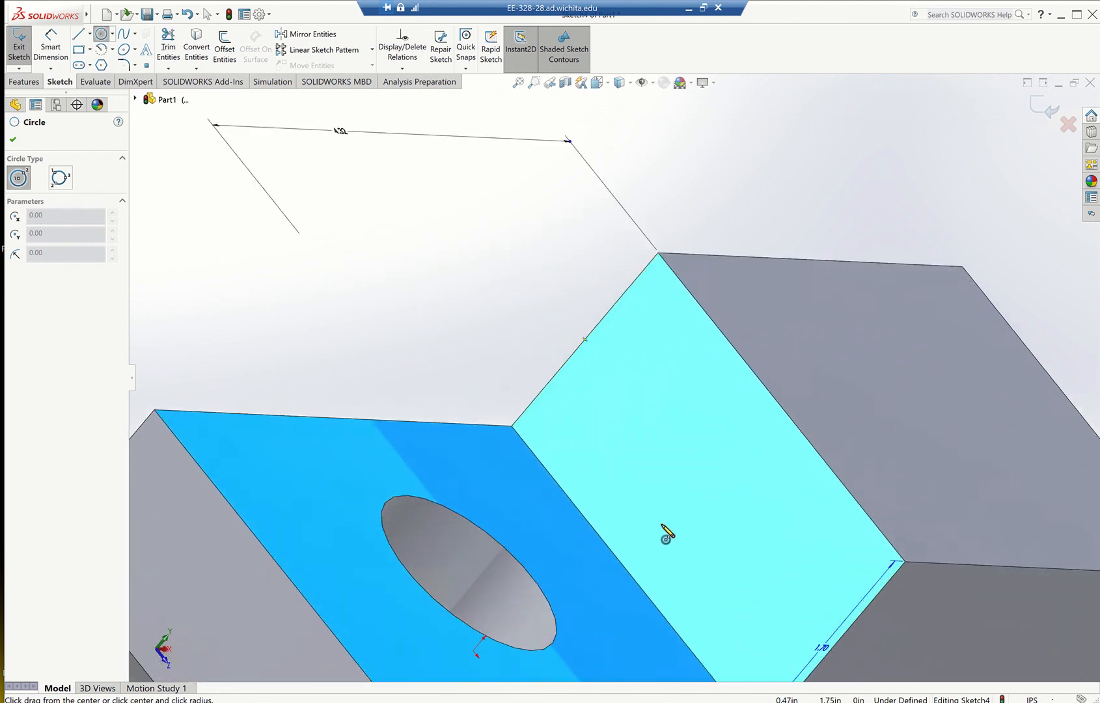
{"action": "scroll", "coordinate": [621, 413], "scroll_direction": "down", "scroll_amount": 2}
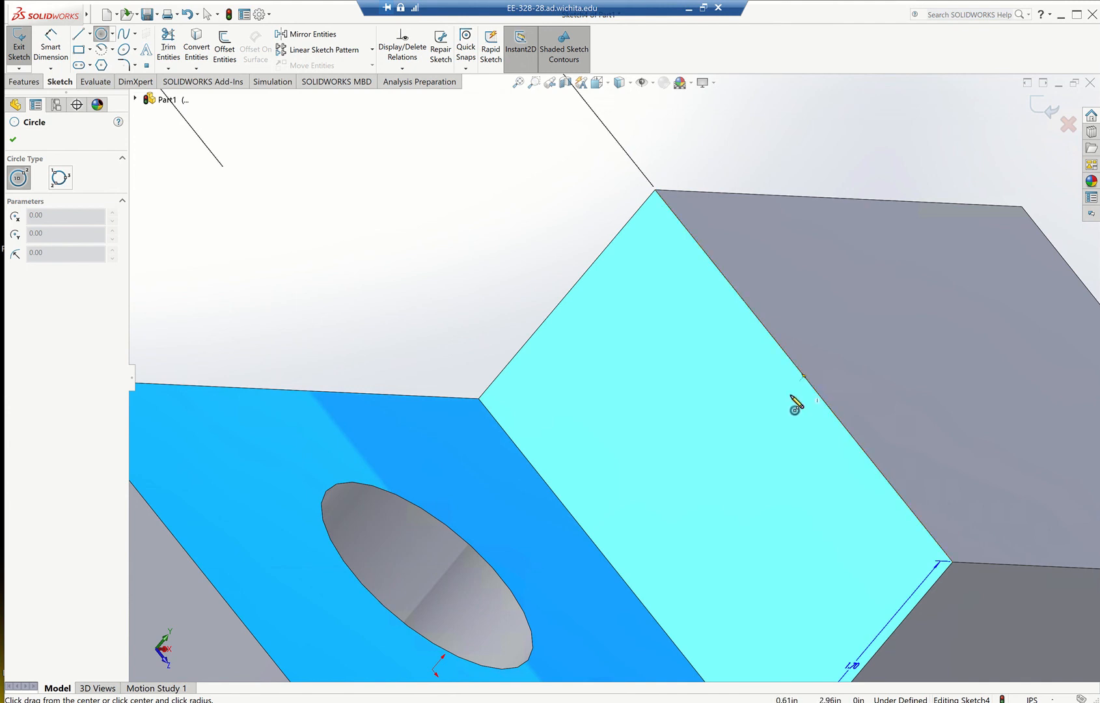
{"action": "left_click", "coordinate": [716, 480]}
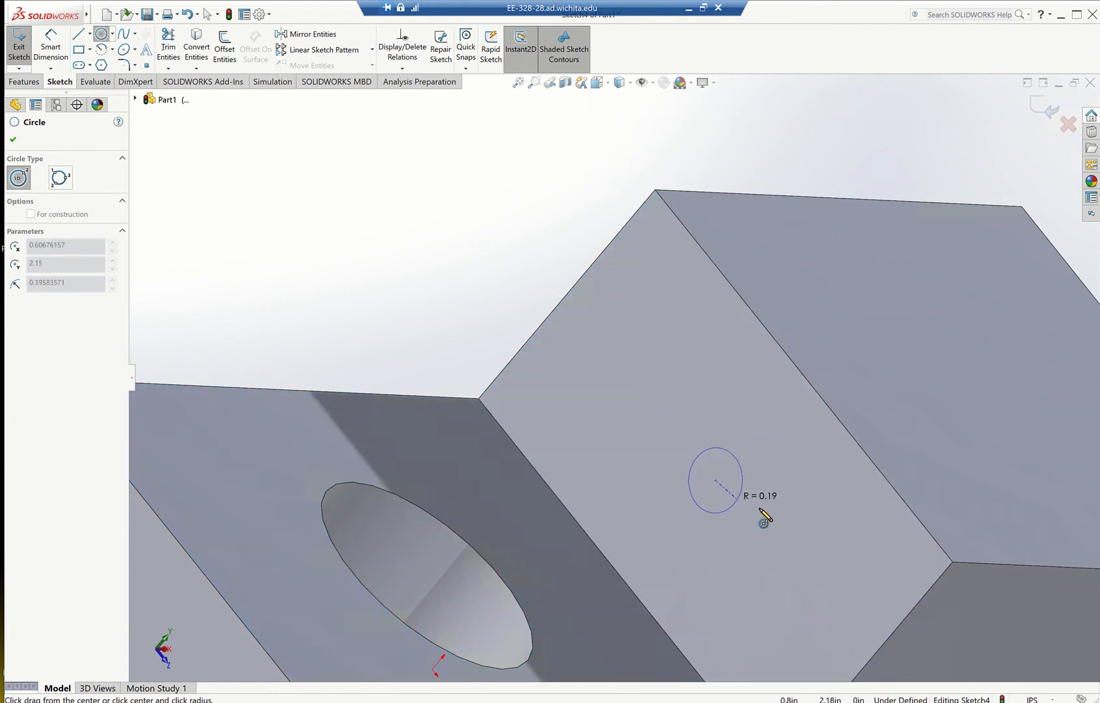
{"action": "left_click", "coordinate": [783, 520]}
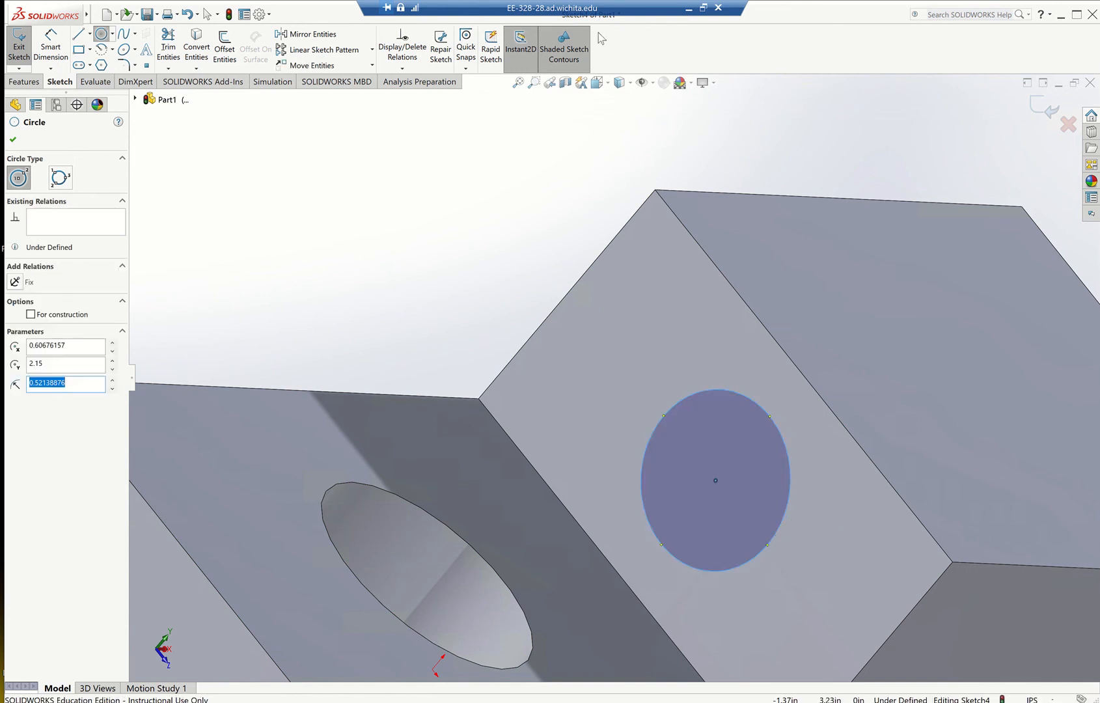
Set the circle's diameter to 0.60 in, as in the practice drawing, and finish the sketch.
{"action": "left_click", "coordinate": [688, 10]}
{"action": "key", "text": "Escape"}
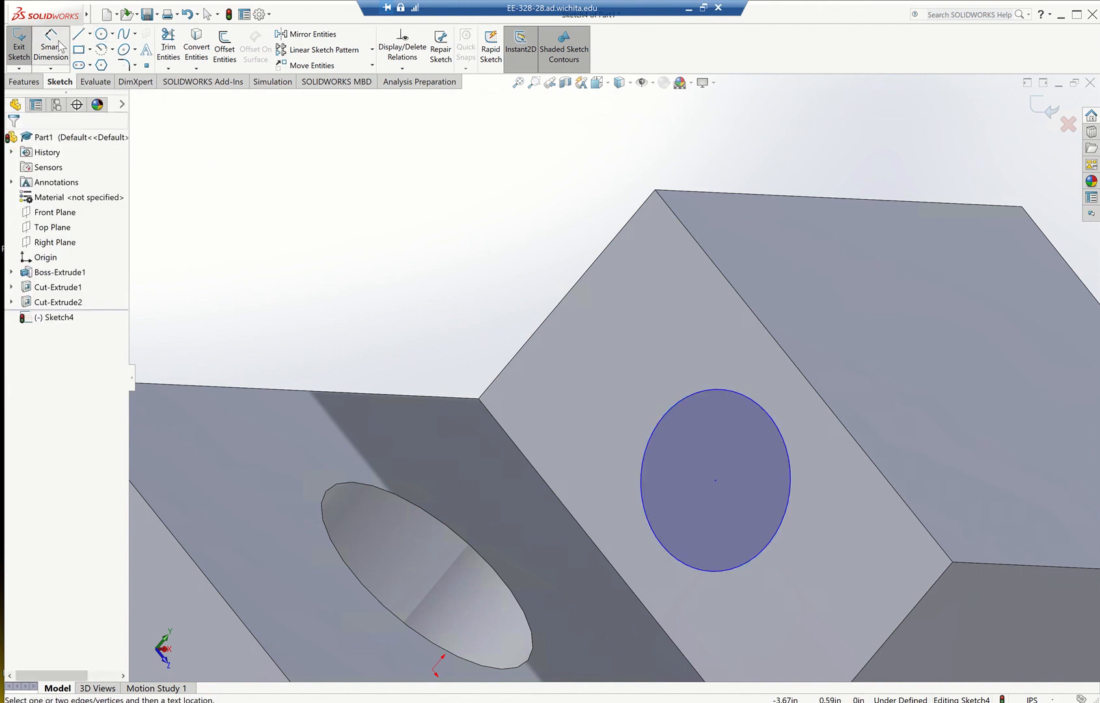
{"action": "left_click", "coordinate": [60, 45]}
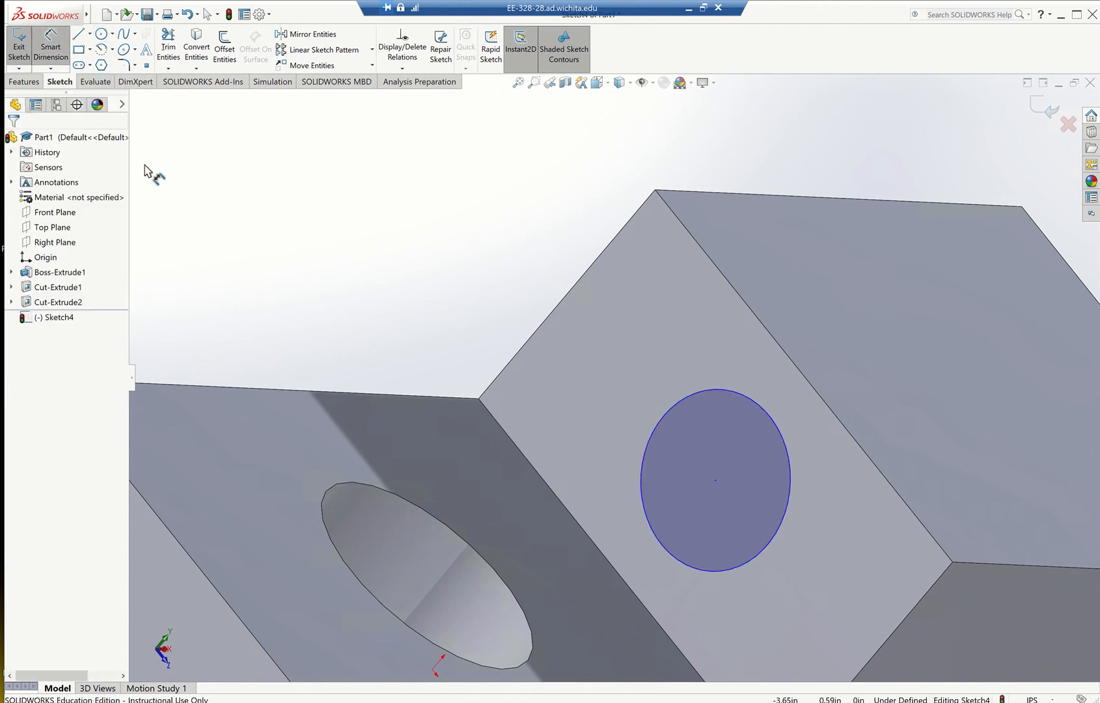
{"action": "left_click", "coordinate": [676, 403]}
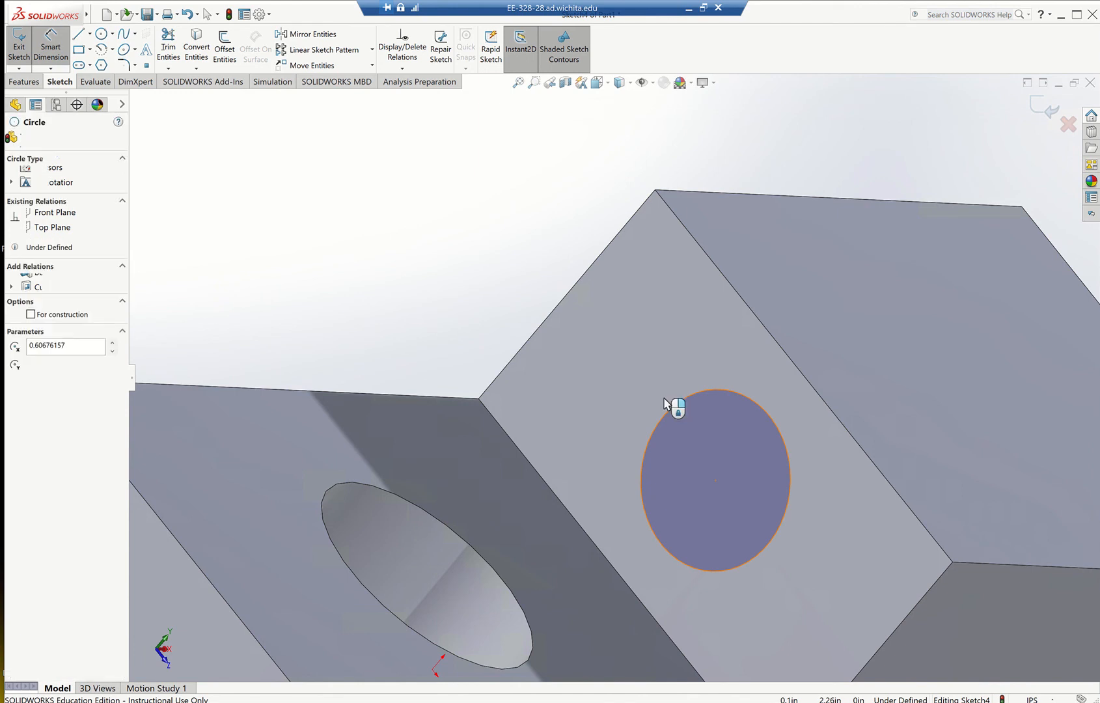
{"action": "left_click", "coordinate": [589, 354]}
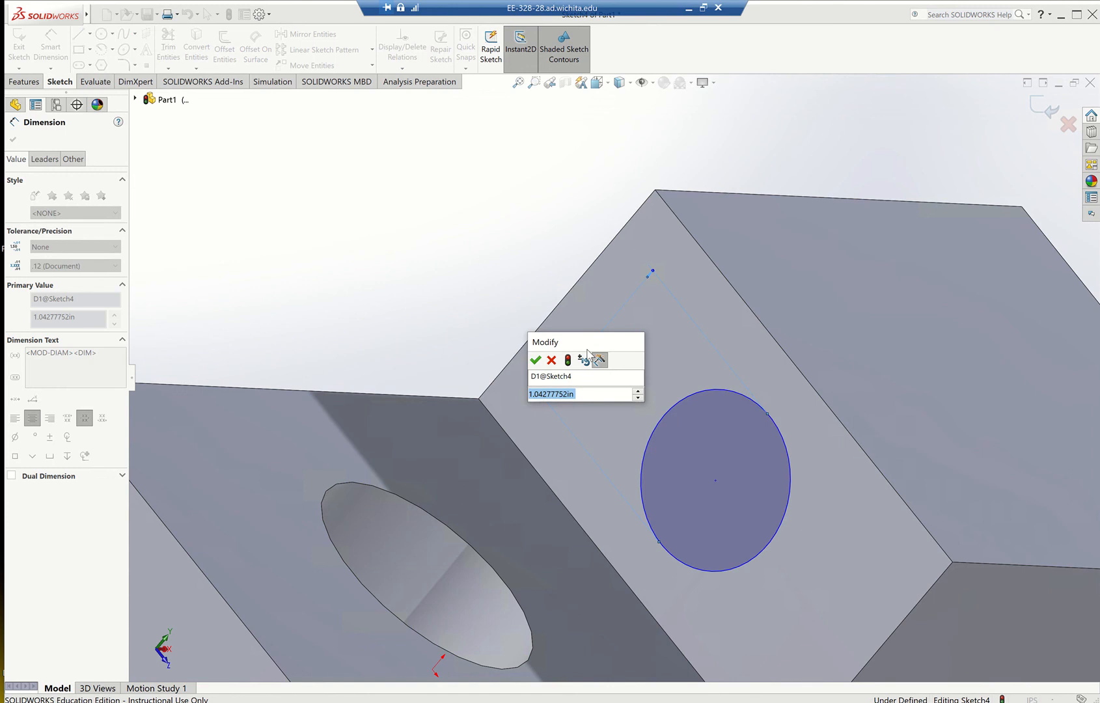
{"action": "type", "text": ".6"}
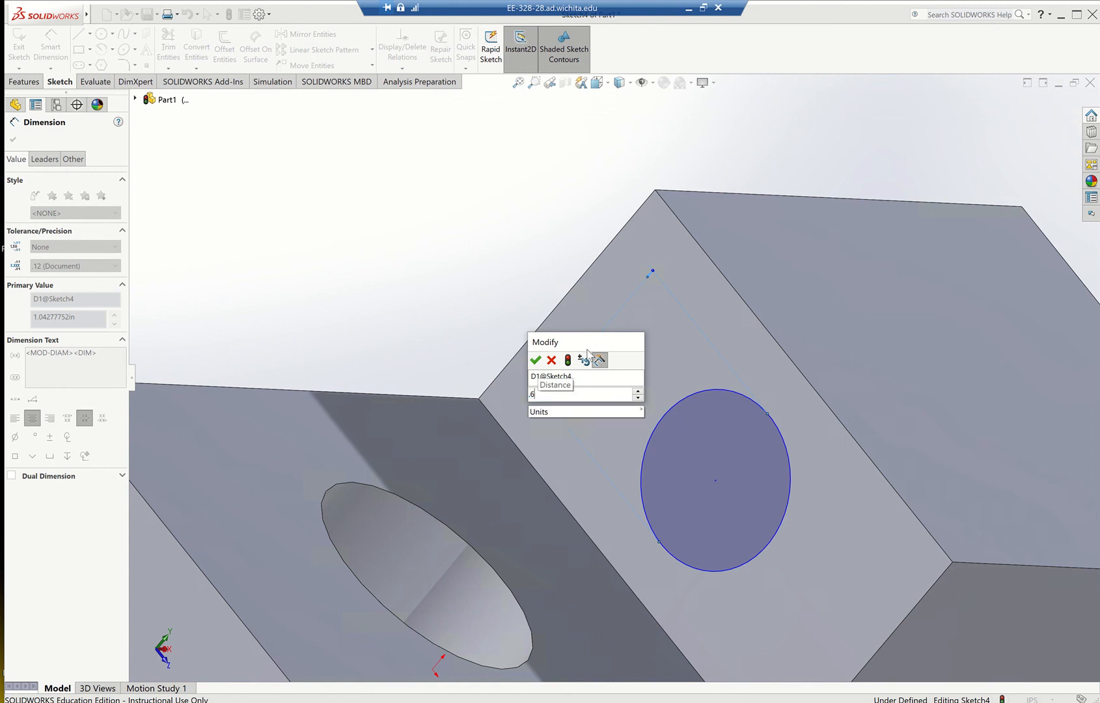
{"action": "key", "text": "Return"}
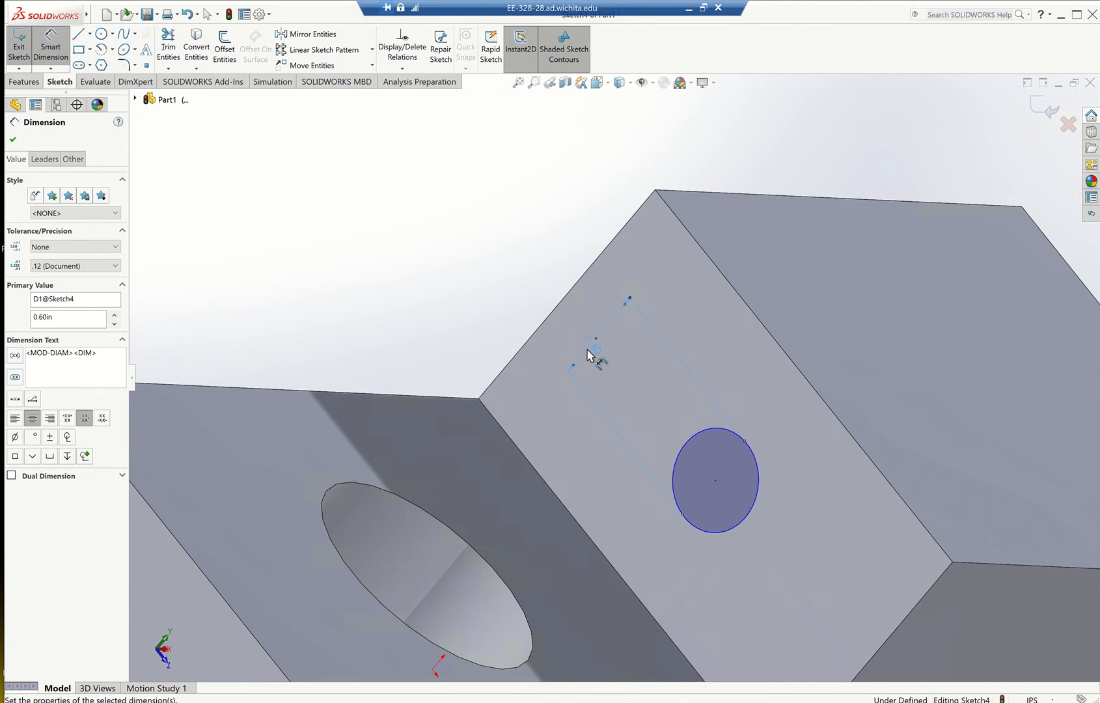
{"action": "left_click", "coordinate": [13, 142]}
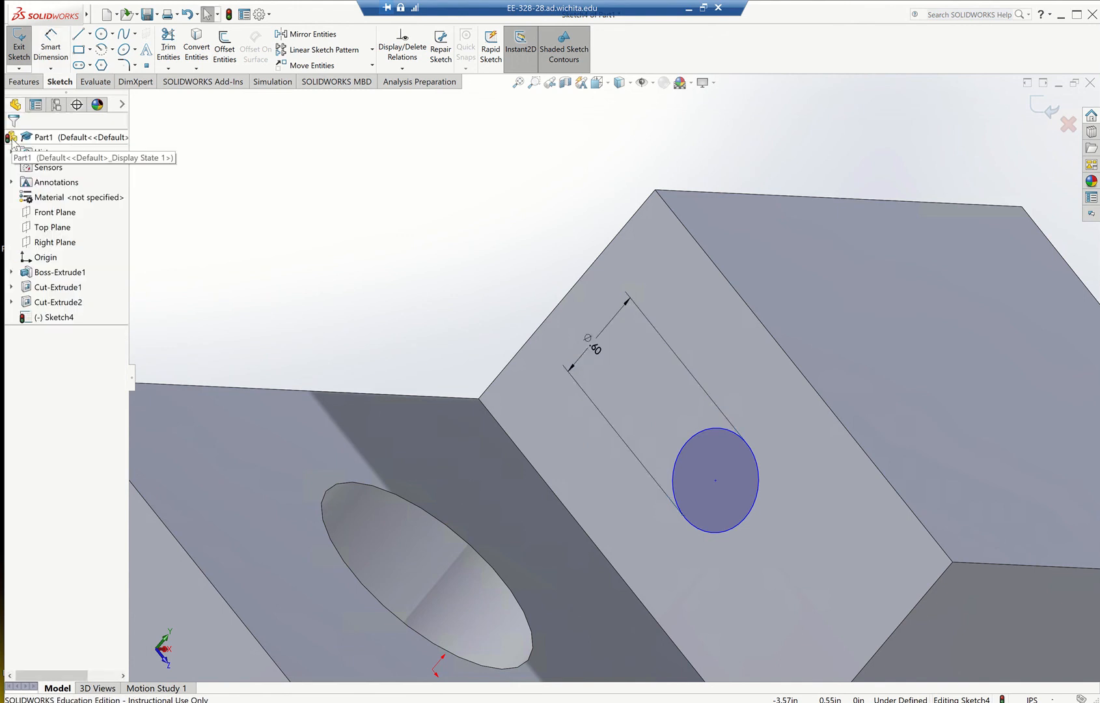
{"action": "left_click", "coordinate": [20, 57]}
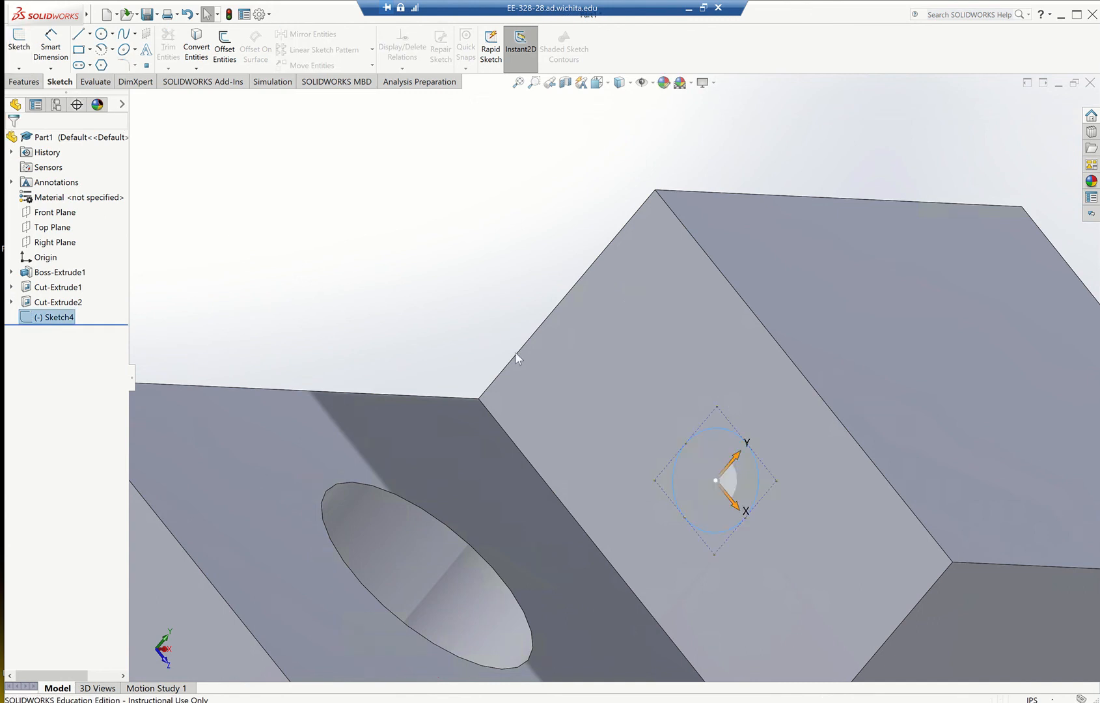
Cut the 0.60 in circle through the raised block with an Extruded Cut using the Through All end condition, and inspect the hole.
{"action": "scroll", "coordinate": [853, 445], "scroll_direction": "down", "scroll_amount": 2}
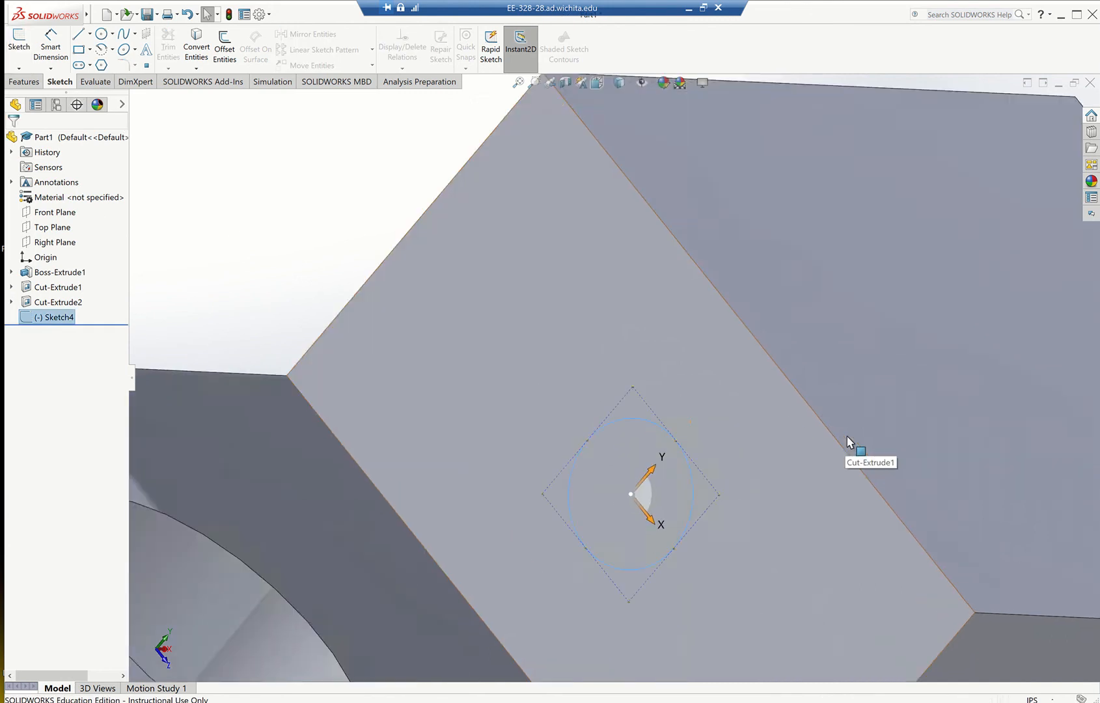
{"action": "scroll", "coordinate": [849, 445], "scroll_direction": "up", "scroll_amount": 6}
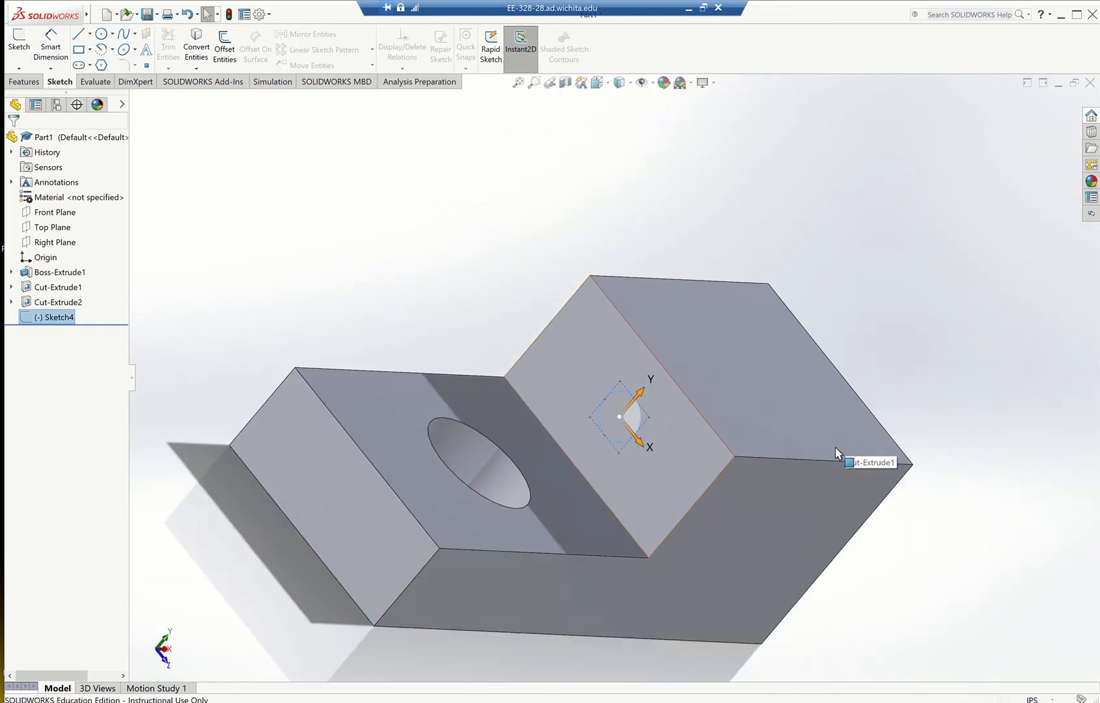
{"action": "scroll", "coordinate": [580, 419], "scroll_direction": "up", "scroll_amount": 2}
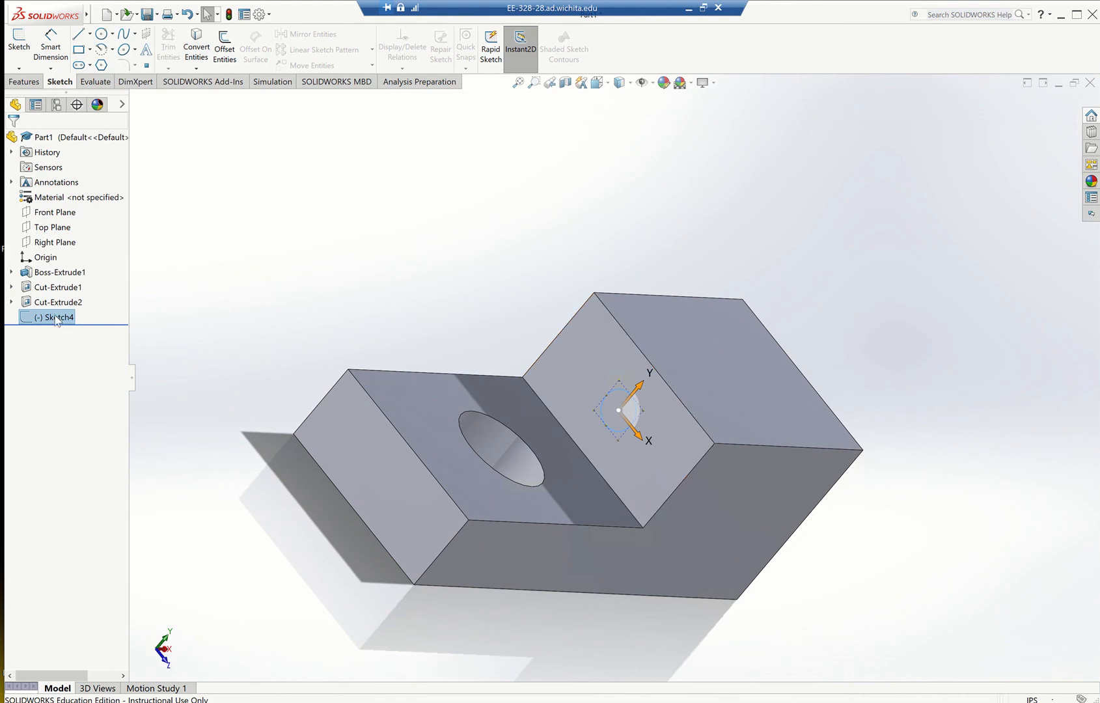
{"action": "left_click", "coordinate": [36, 85]}
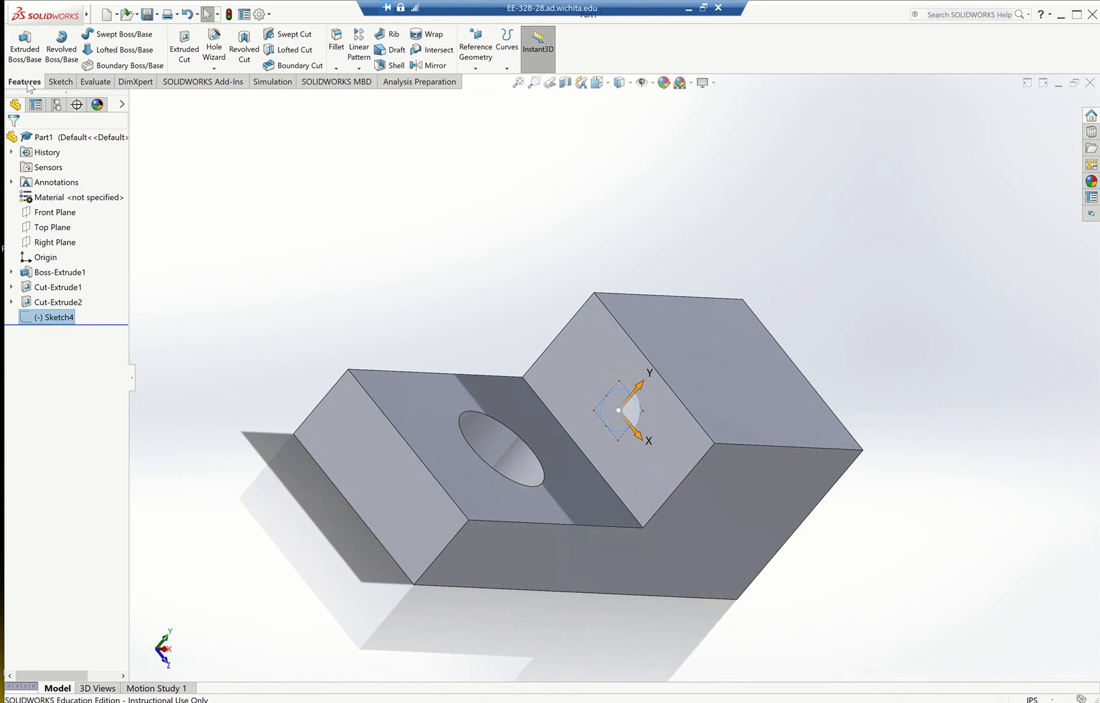
{"action": "left_click", "coordinate": [184, 55]}
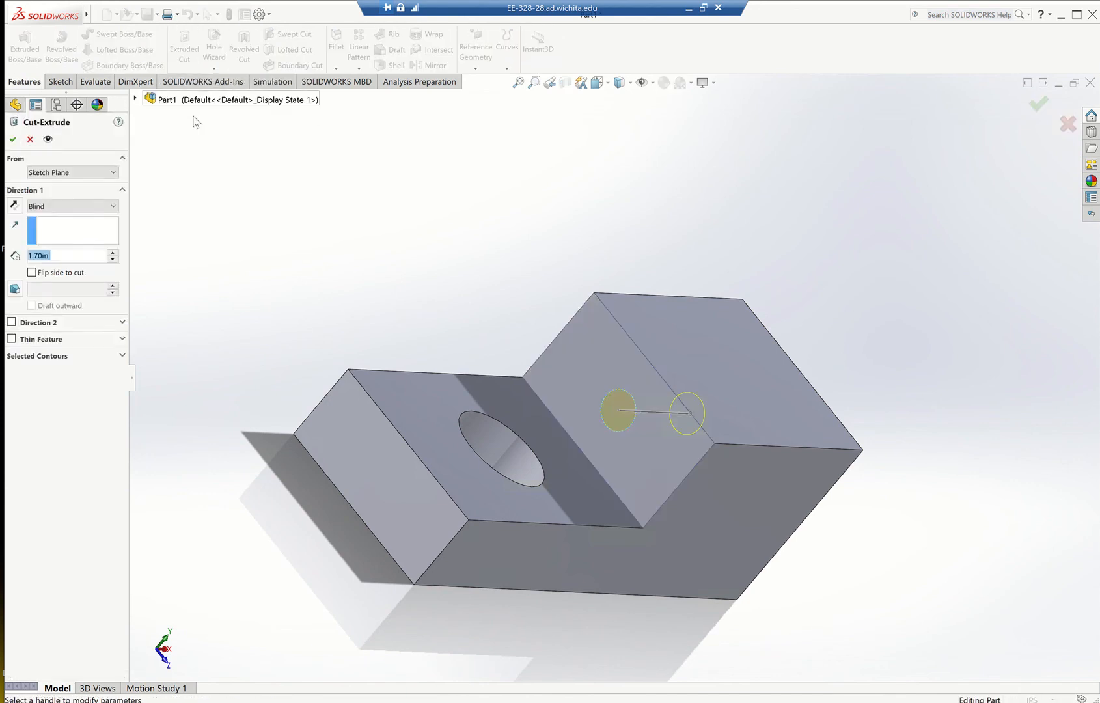
{"action": "left_click", "coordinate": [95, 206]}
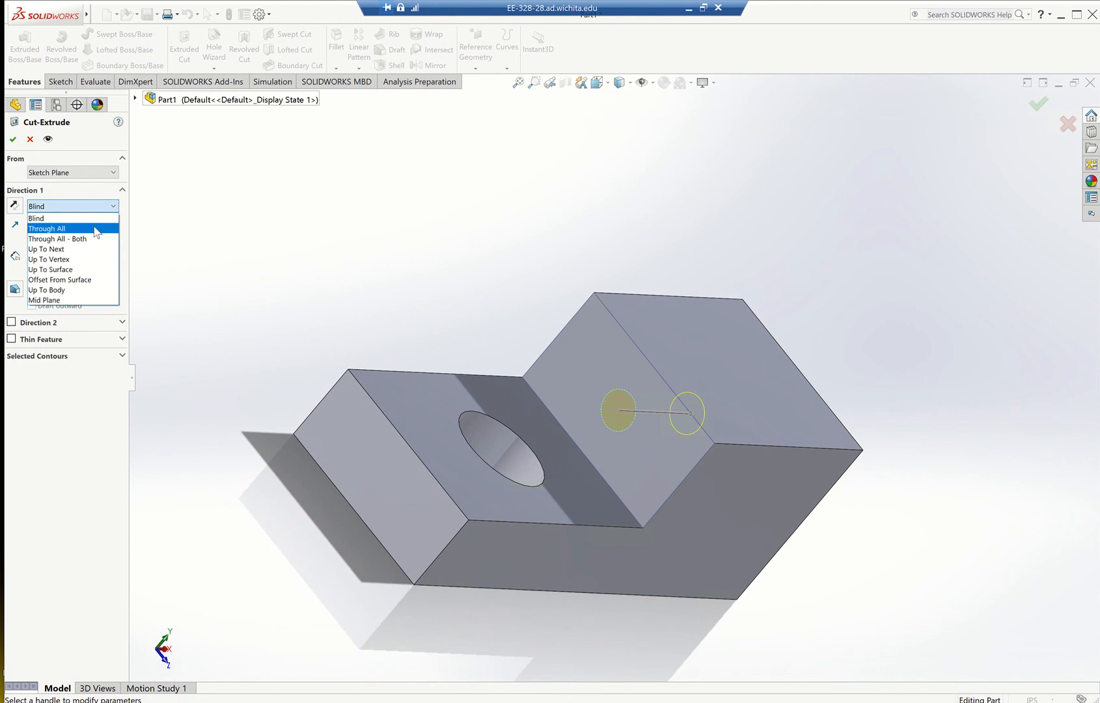
{"action": "left_click", "coordinate": [96, 230]}
{"action": "middle_click_drag", "start_coordinate": [457, 292], "coordinate": [343, 313]}
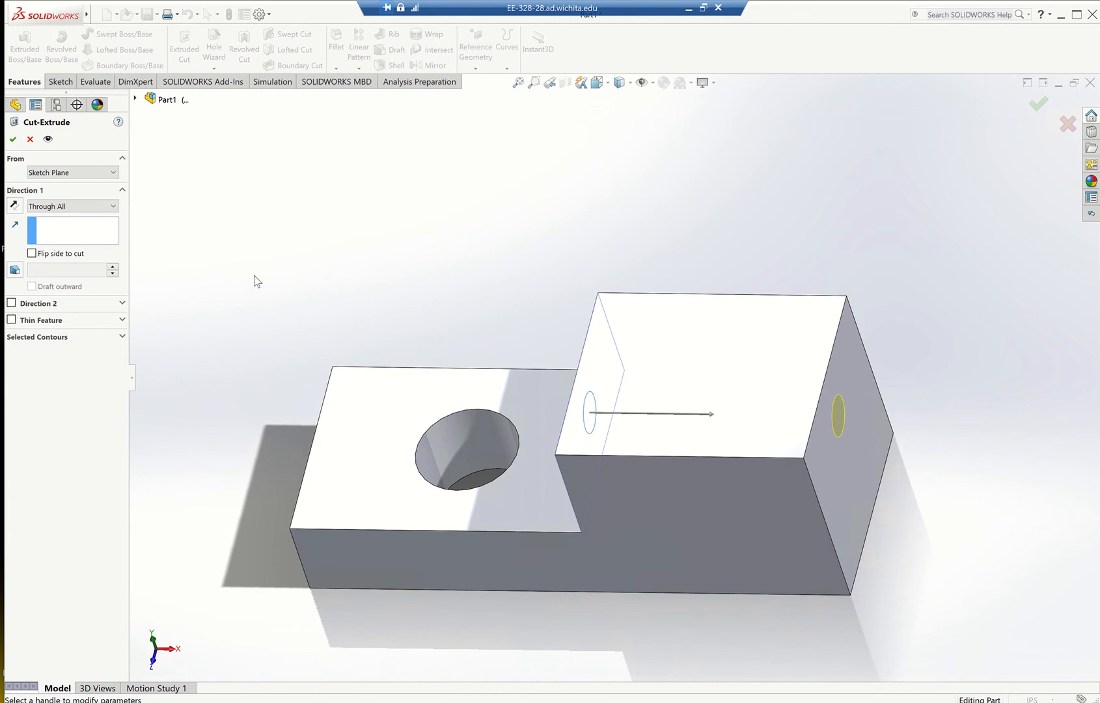
{"action": "left_click", "coordinate": [13, 139]}
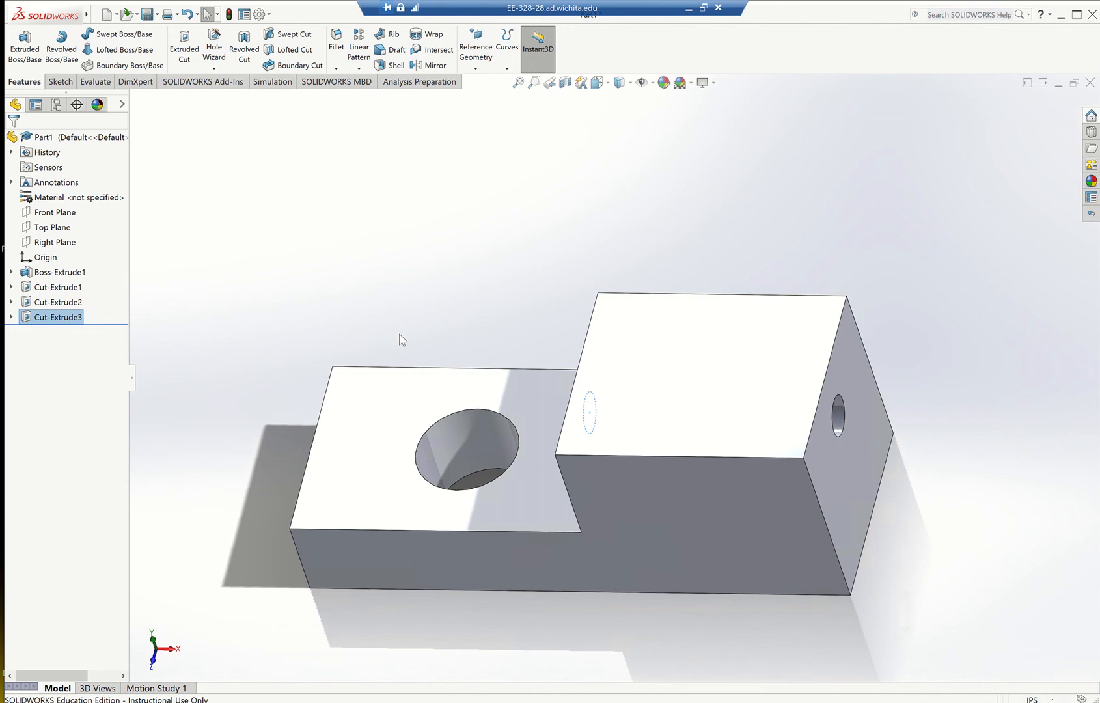
{"action": "middle_click_drag", "start_coordinate": [475, 300], "coordinate": [528, 255]}
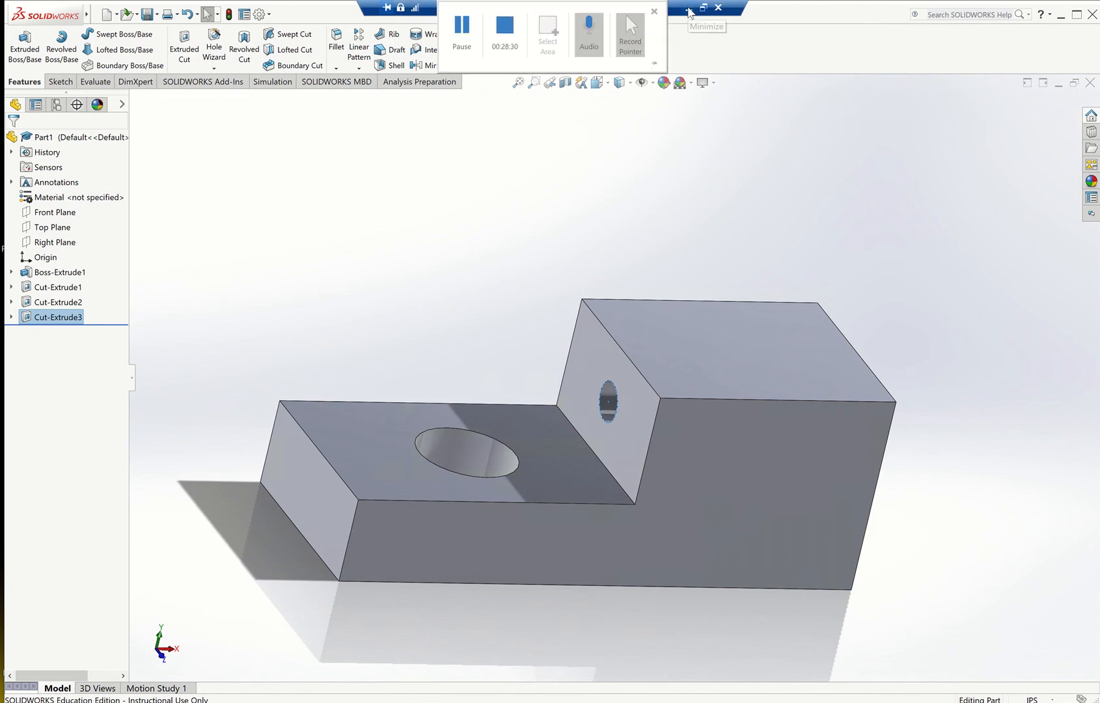
Check the practice drawing in the browser, and fillet the lower step's outer top edge with a 0.50 in radius in Partial preview.
{"action": "left_click", "coordinate": [689, 9]}
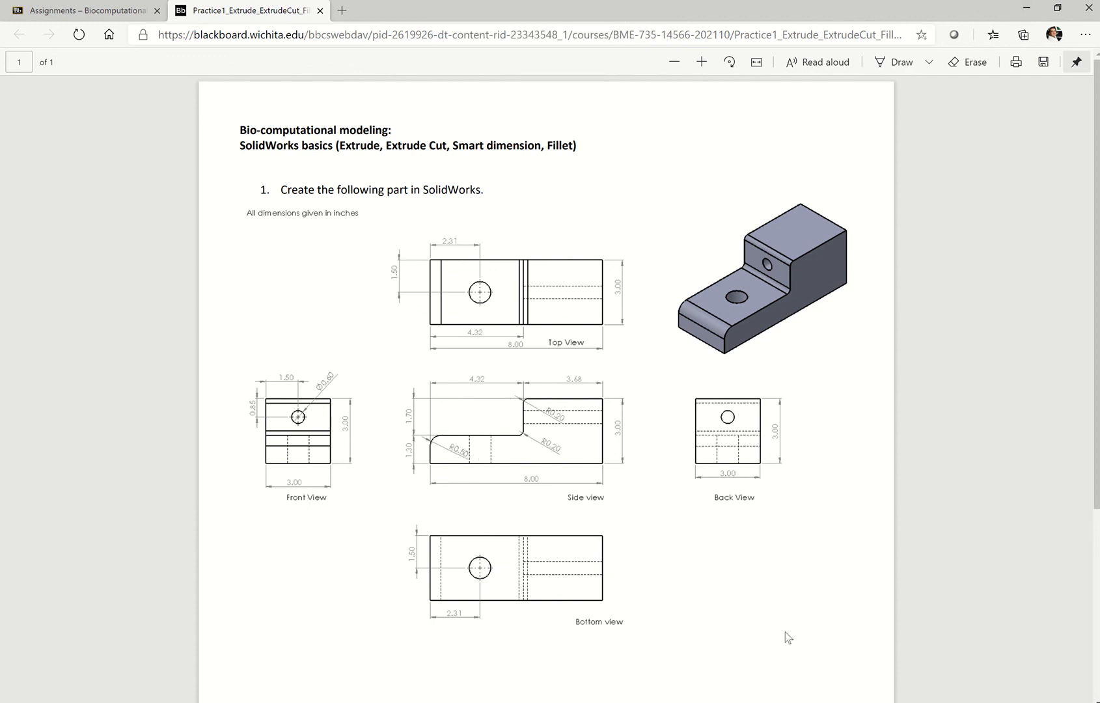
{"action": "left_click", "coordinate": [739, 702]}
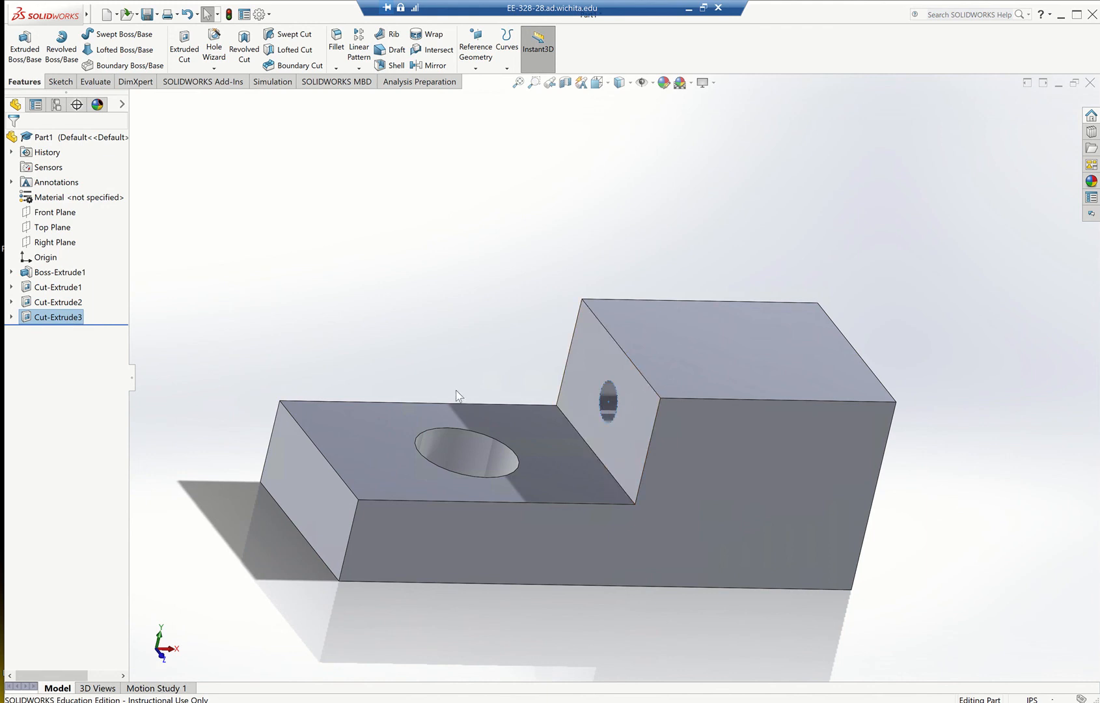
{"action": "left_click", "coordinate": [425, 352]}
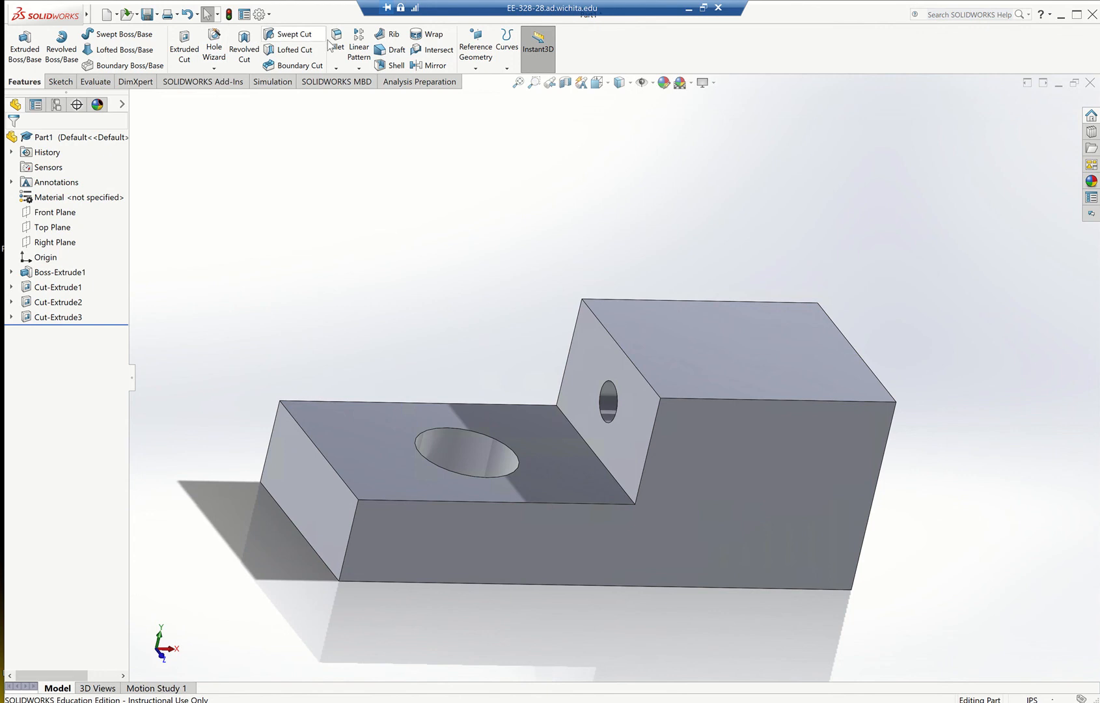
{"action": "left_click", "coordinate": [337, 69]}
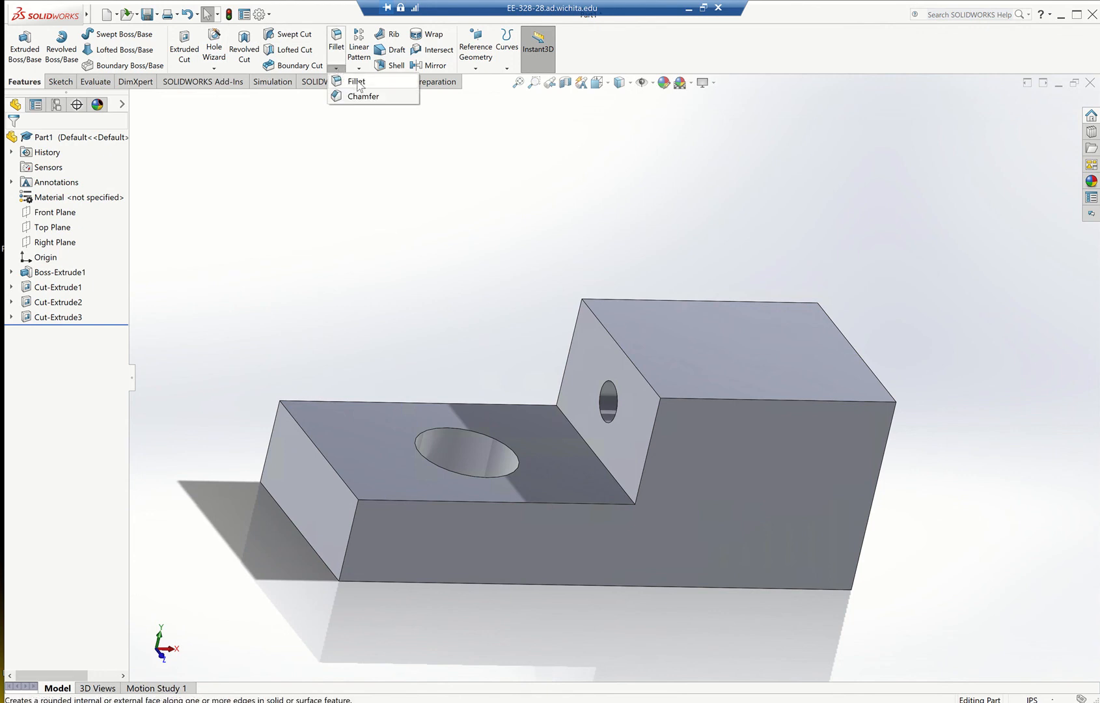
{"action": "left_click", "coordinate": [358, 82]}
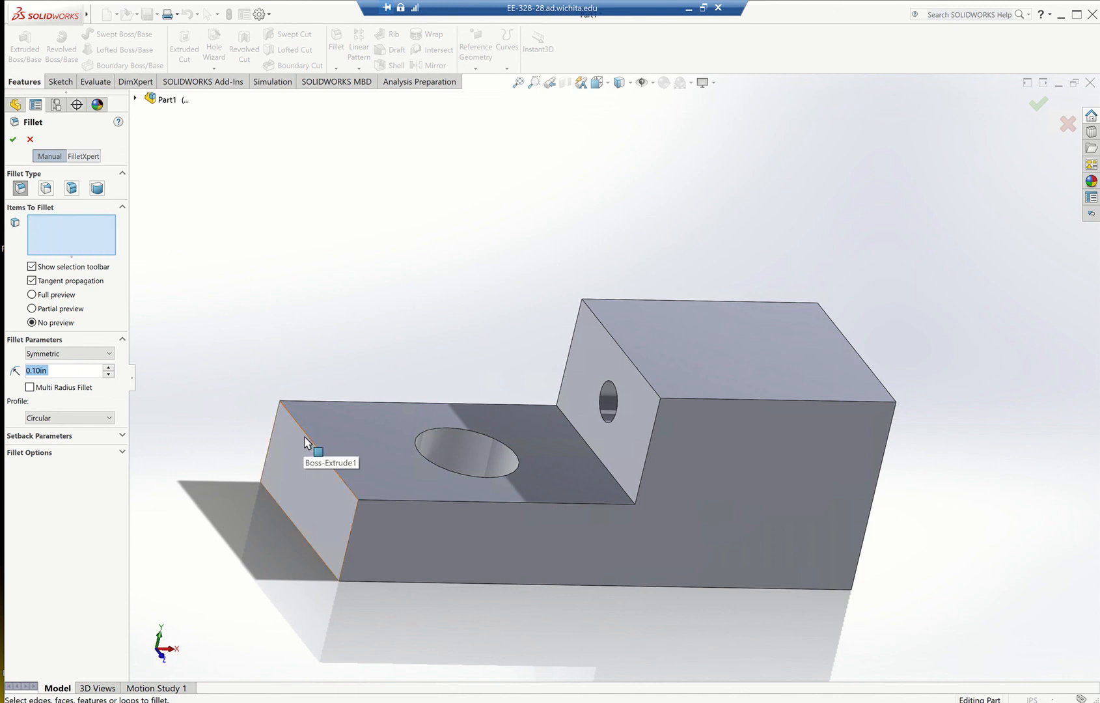
{"action": "left_click", "coordinate": [316, 449]}
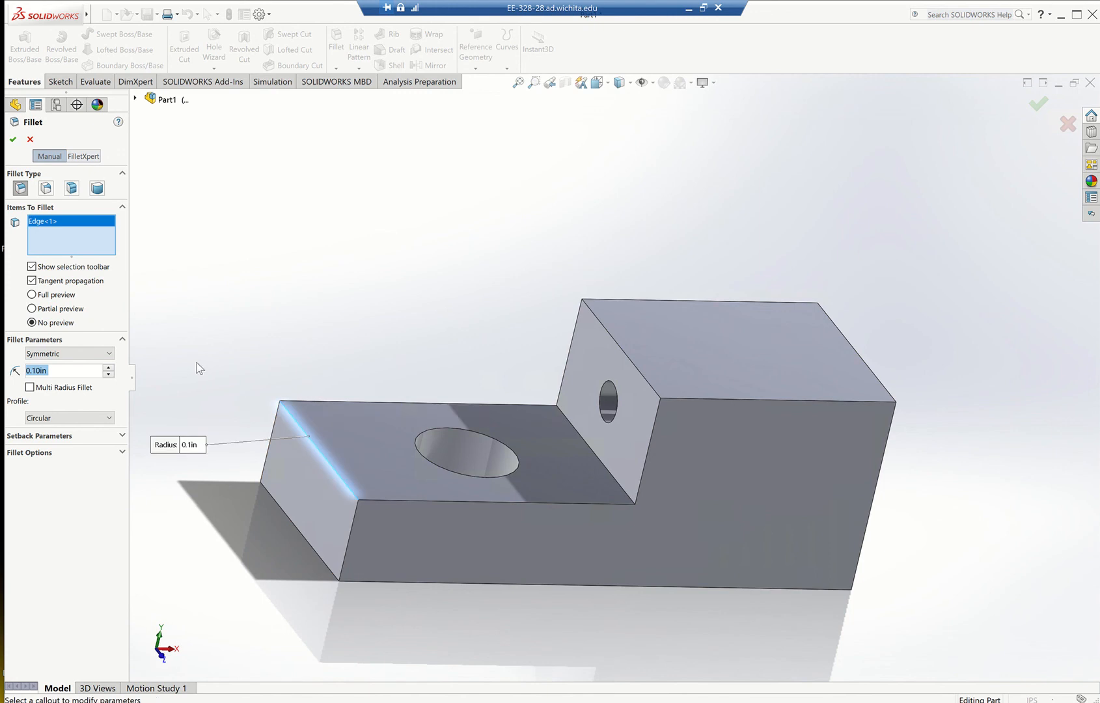
{"action": "left_click", "coordinate": [36, 370]}
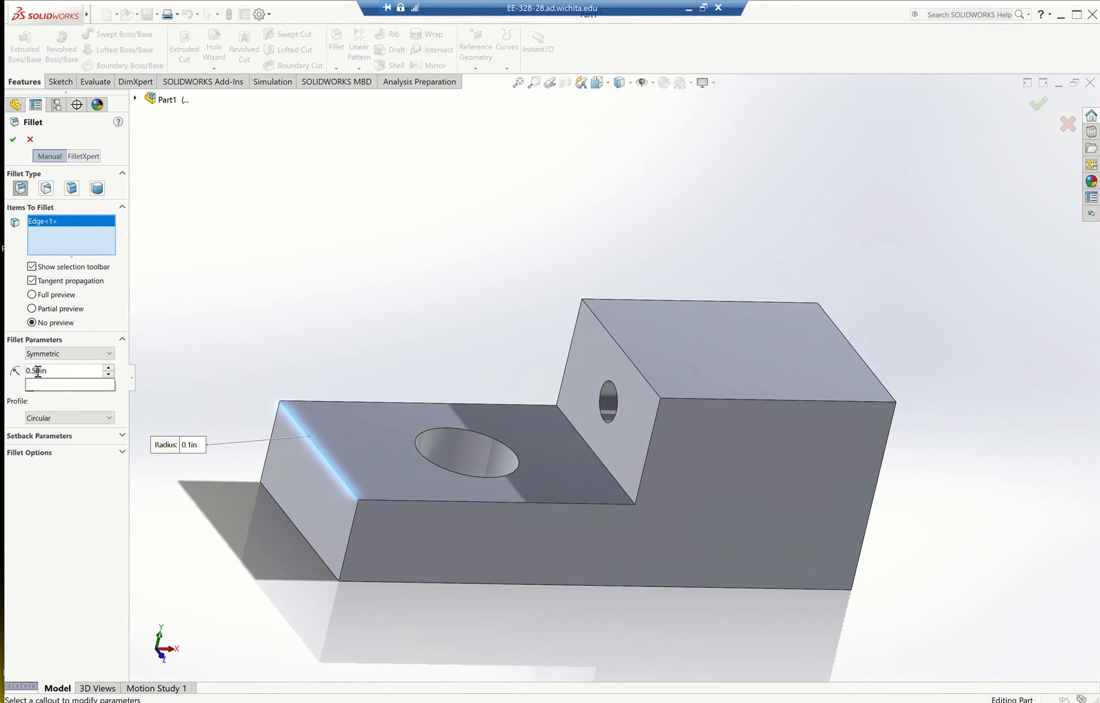
{"action": "key", "text": "BackSpace"}
{"action": "type", "text": "5"}
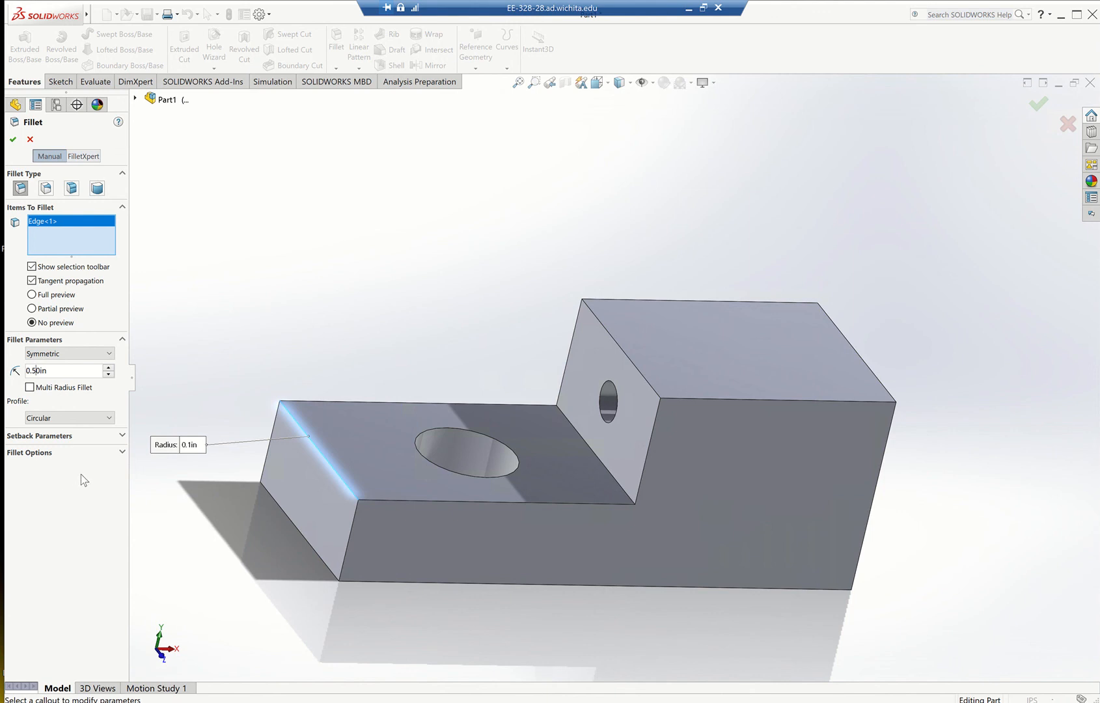
{"action": "left_click", "coordinate": [32, 310]}
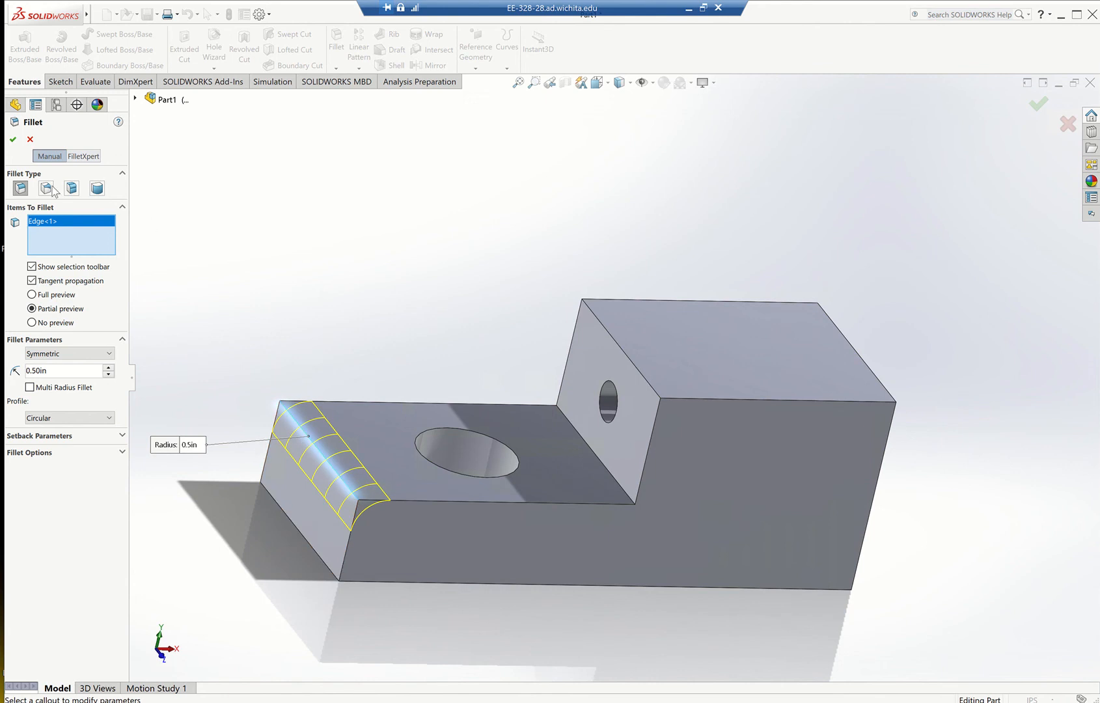
{"action": "left_click", "coordinate": [13, 140]}
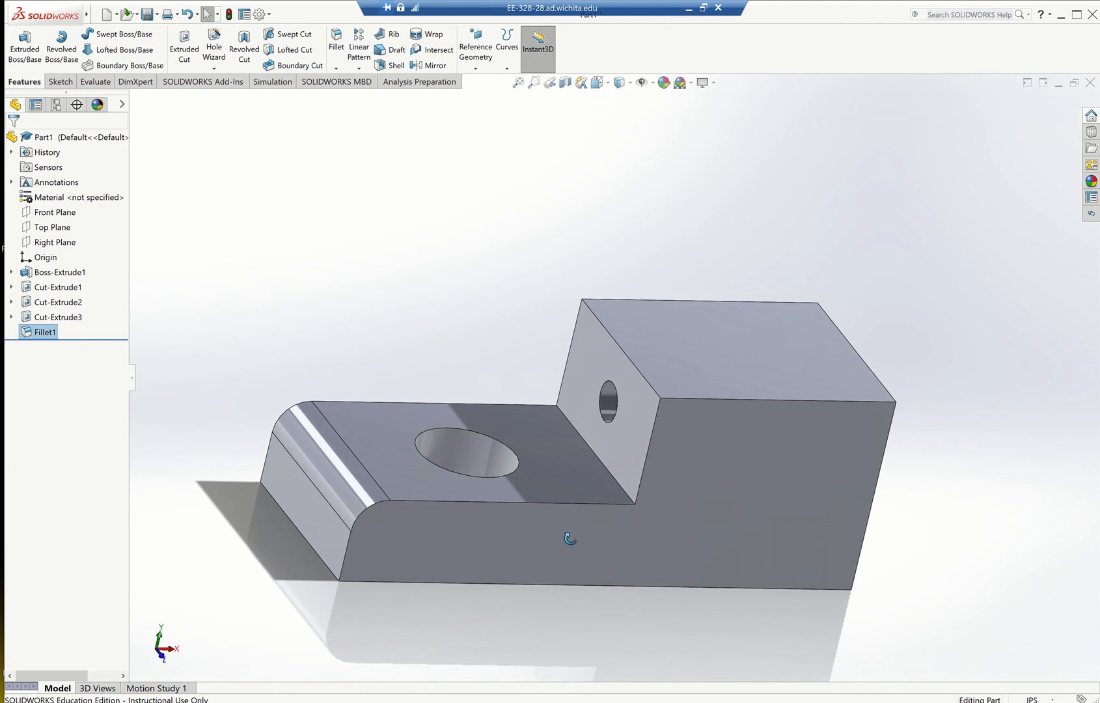
{"action": "middle_click_drag", "start_coordinate": [570, 538], "coordinate": [565, 580]}
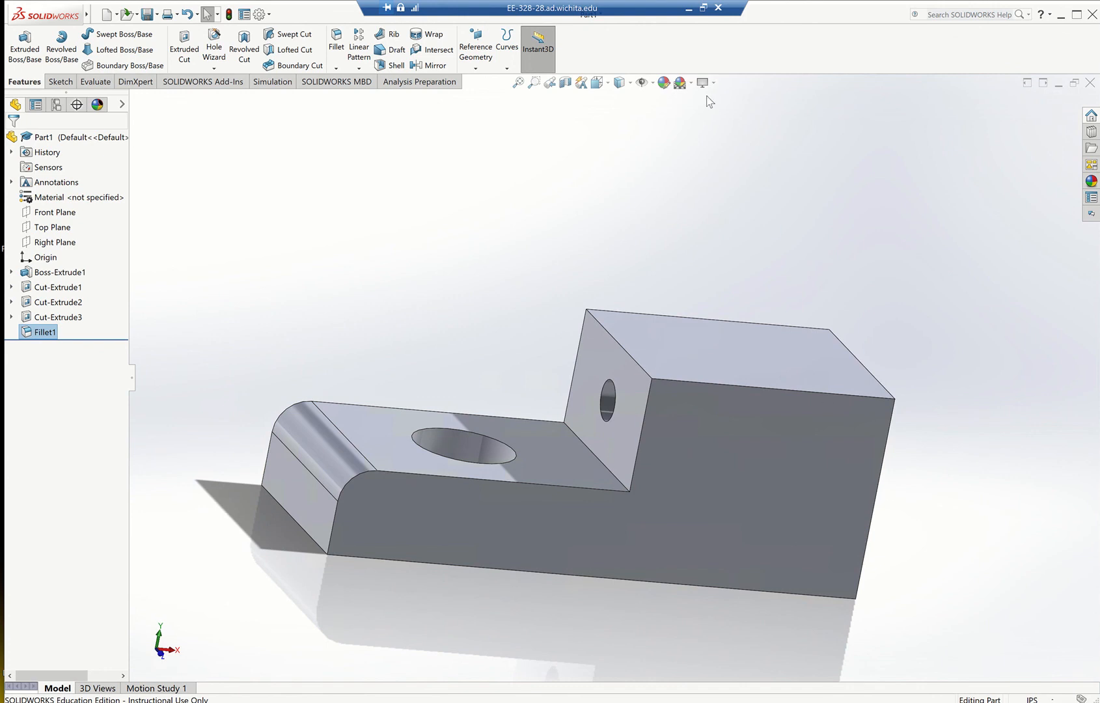
Check the practice drawing again, and fillet the top and bottom edges of the raised step's vertical face with a 0.20 in radius.
{"action": "left_click", "coordinate": [688, 9]}
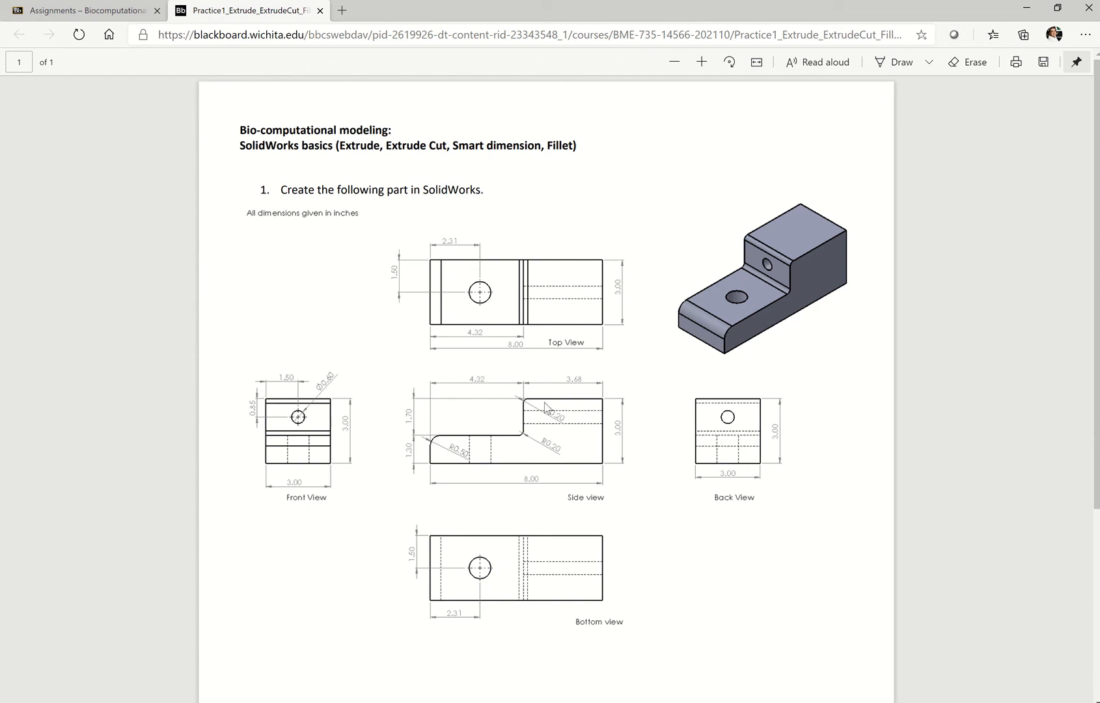
{"action": "left_click", "coordinate": [774, 702]}
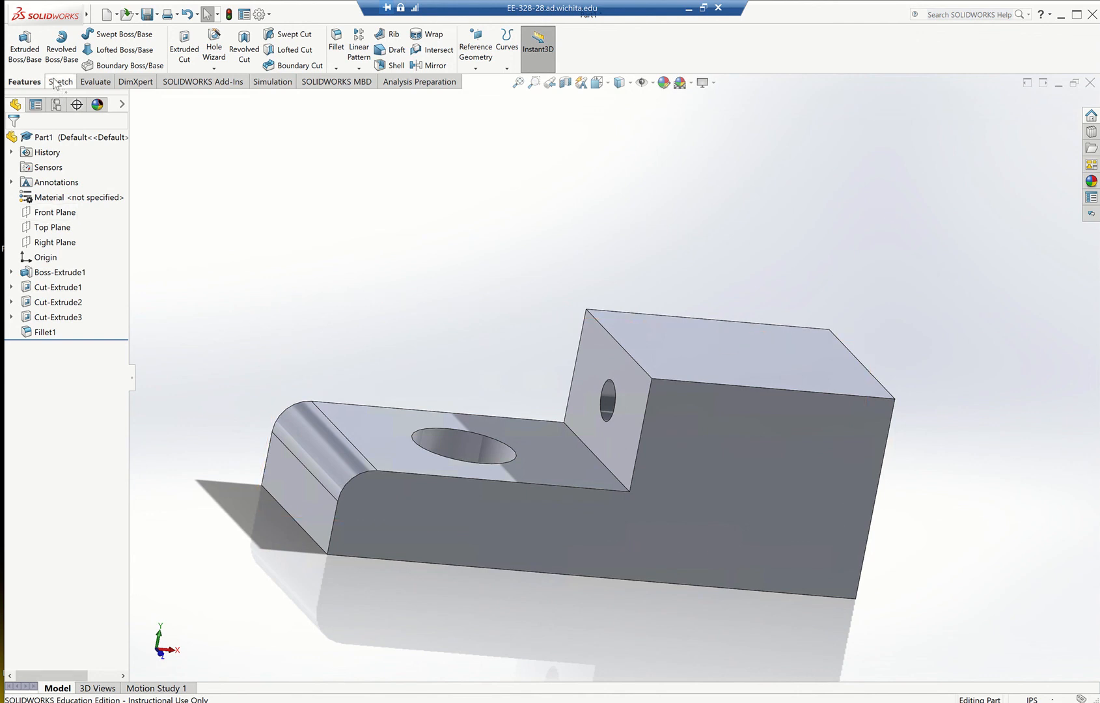
{"action": "left_click", "coordinate": [336, 68]}
{"action": "left_click", "coordinate": [351, 81]}
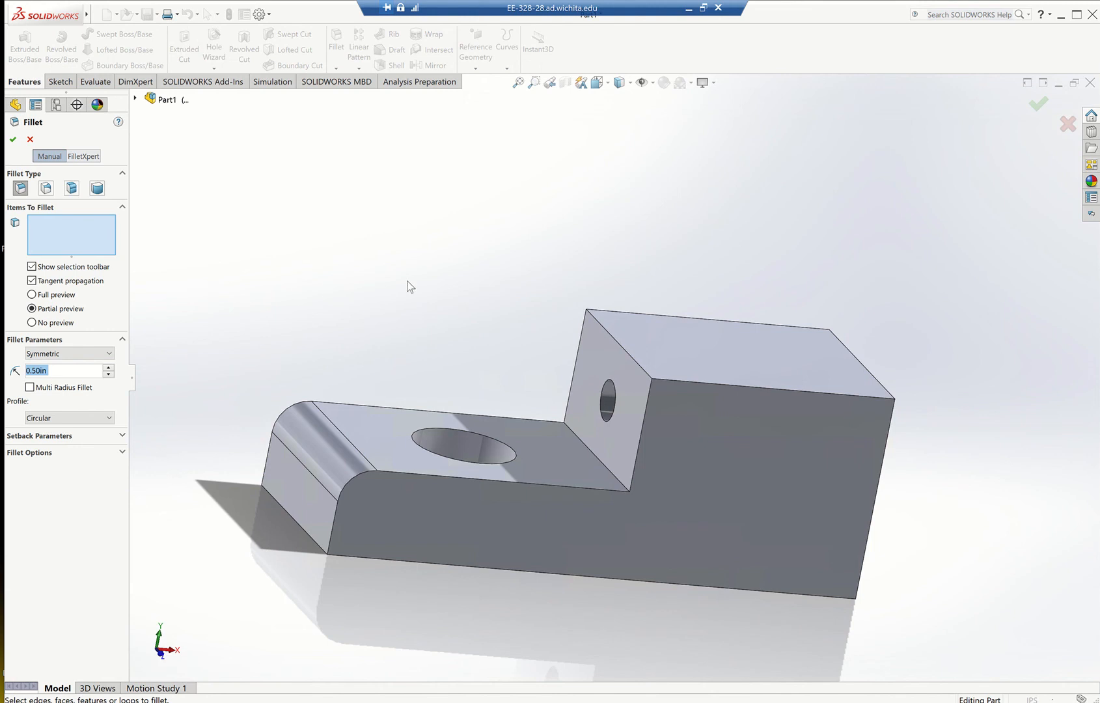
{"action": "left_click", "coordinate": [616, 345]}
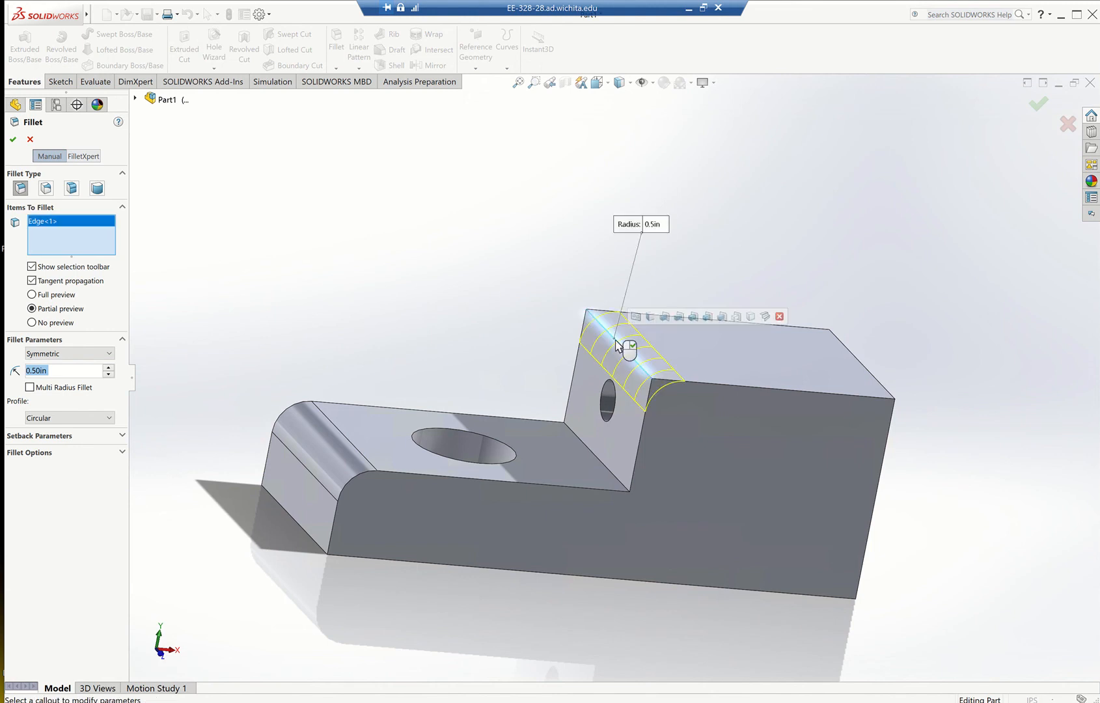
{"action": "left_click", "coordinate": [593, 454]}
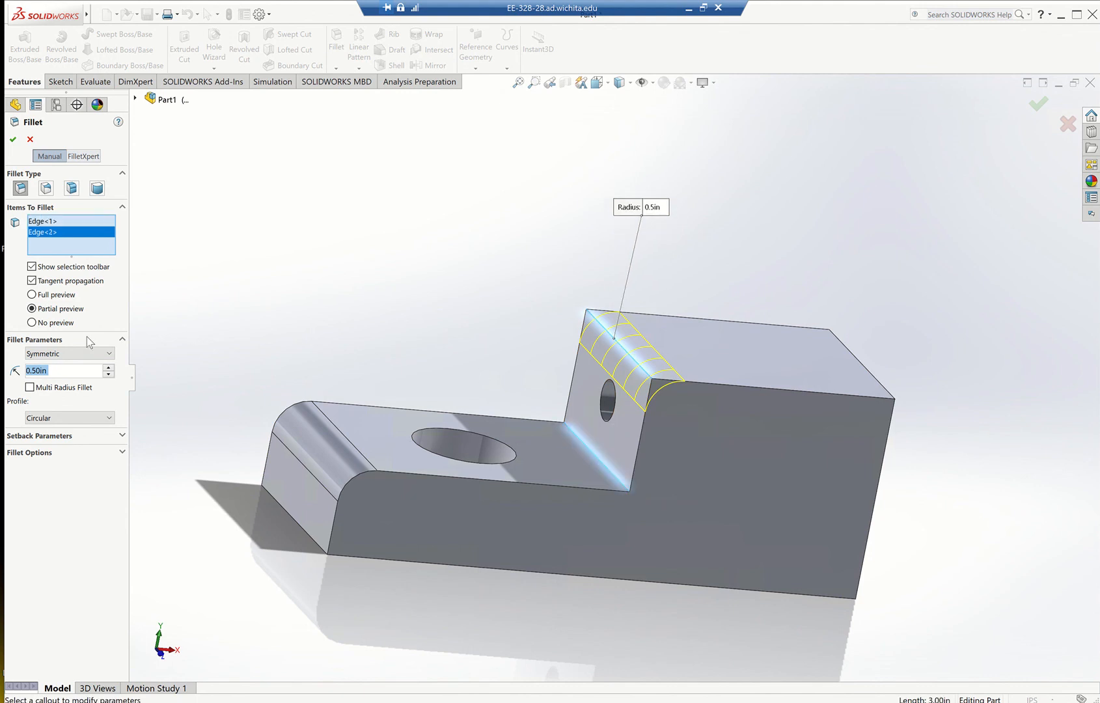
{"action": "left_click", "coordinate": [36, 371]}
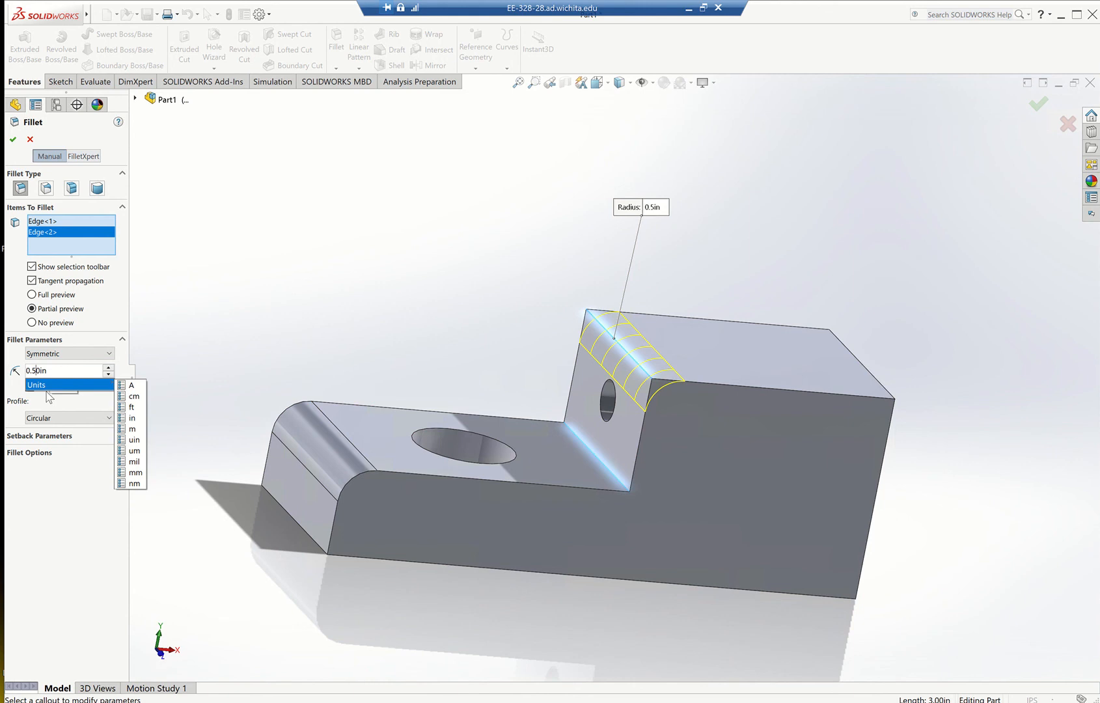
{"action": "key", "text": "BackSpace"}
{"action": "type", "text": "2"}
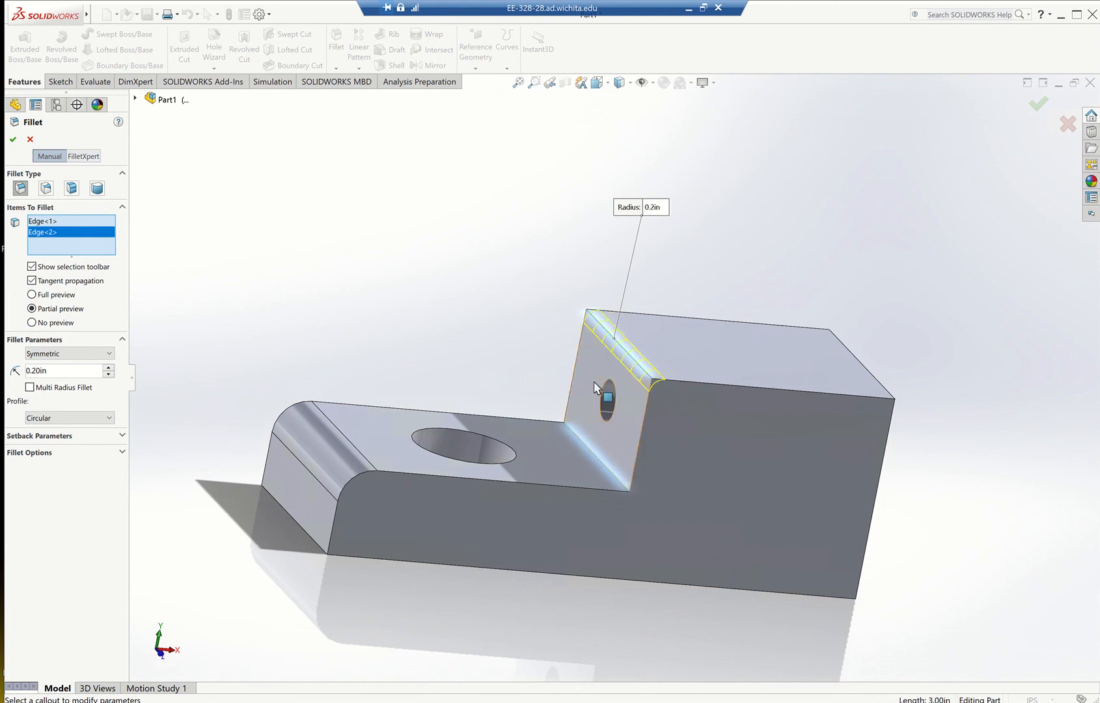
{"action": "middle_click_drag", "start_coordinate": [622, 504], "coordinate": [678, 503]}
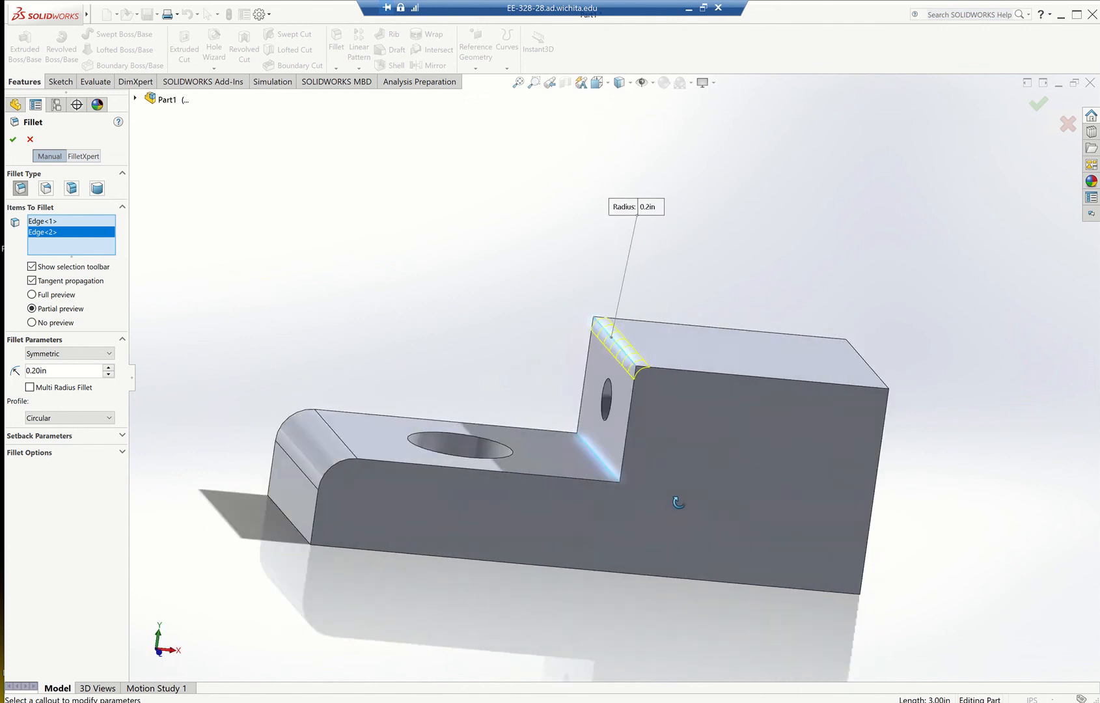
{"action": "left_click", "coordinate": [12, 138]}
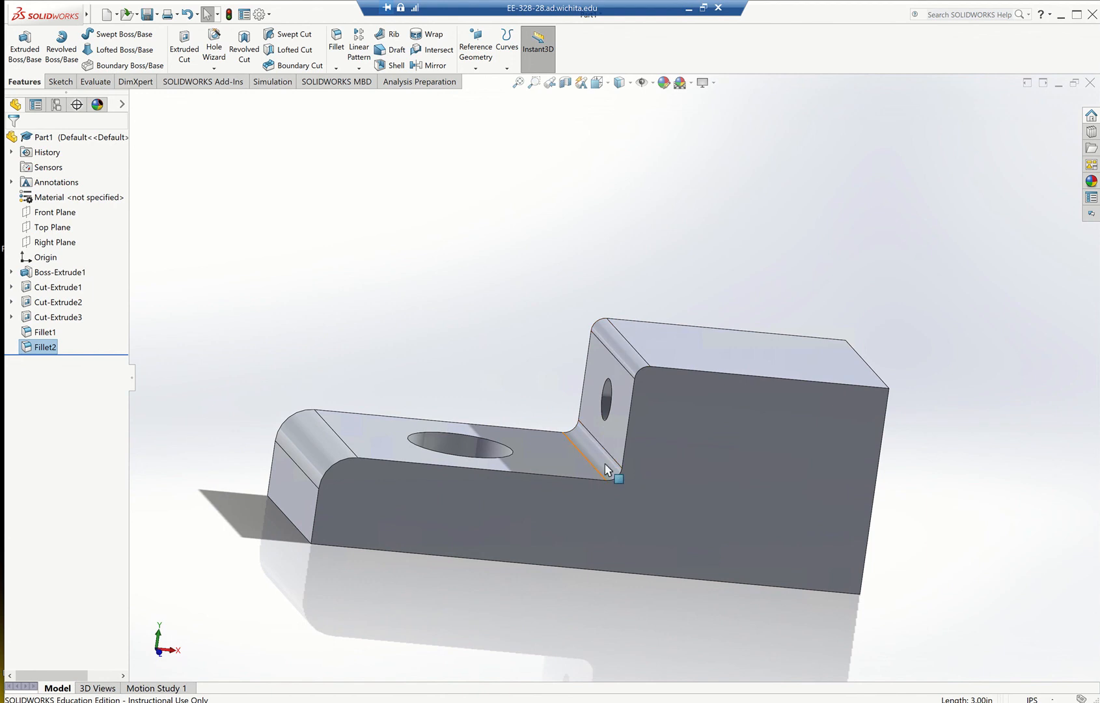
{"action": "middle_click_drag", "start_coordinate": [675, 519], "coordinate": [534, 543]}
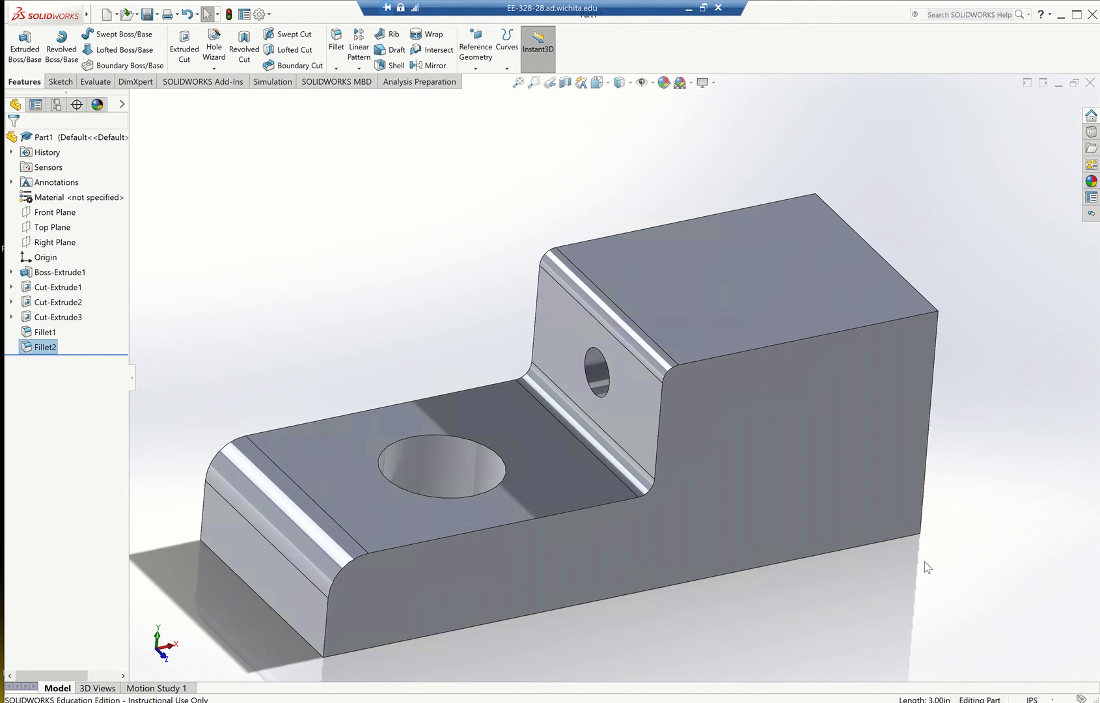
{"action": "mouse_move", "coordinate": [625, 12]}
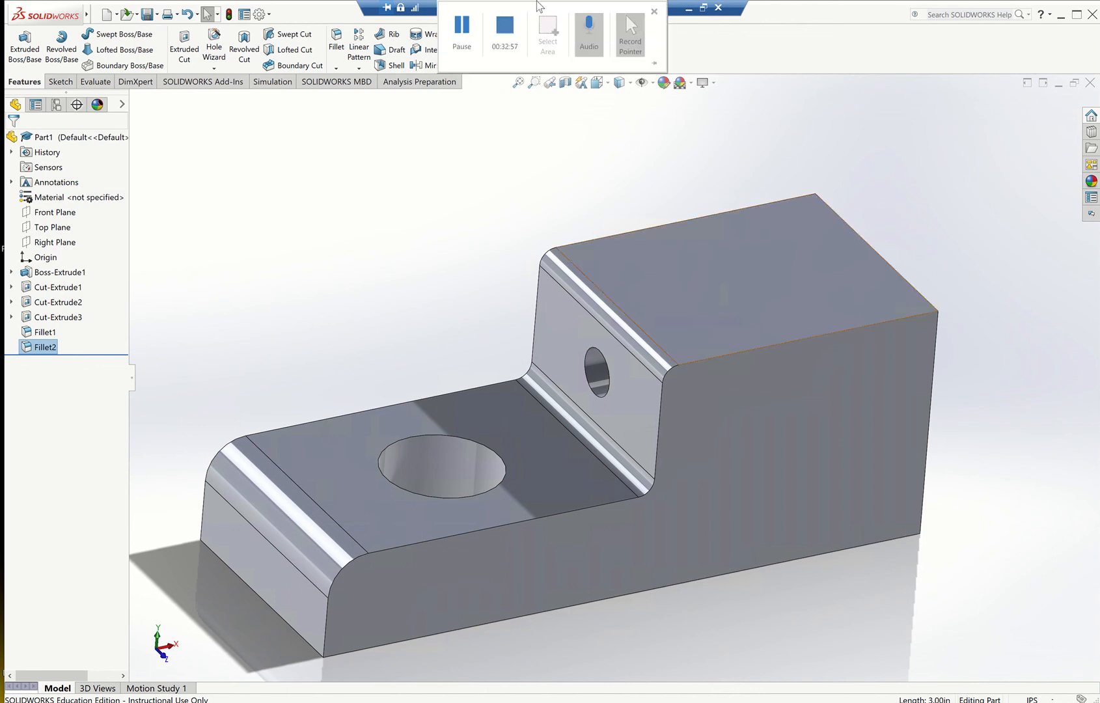